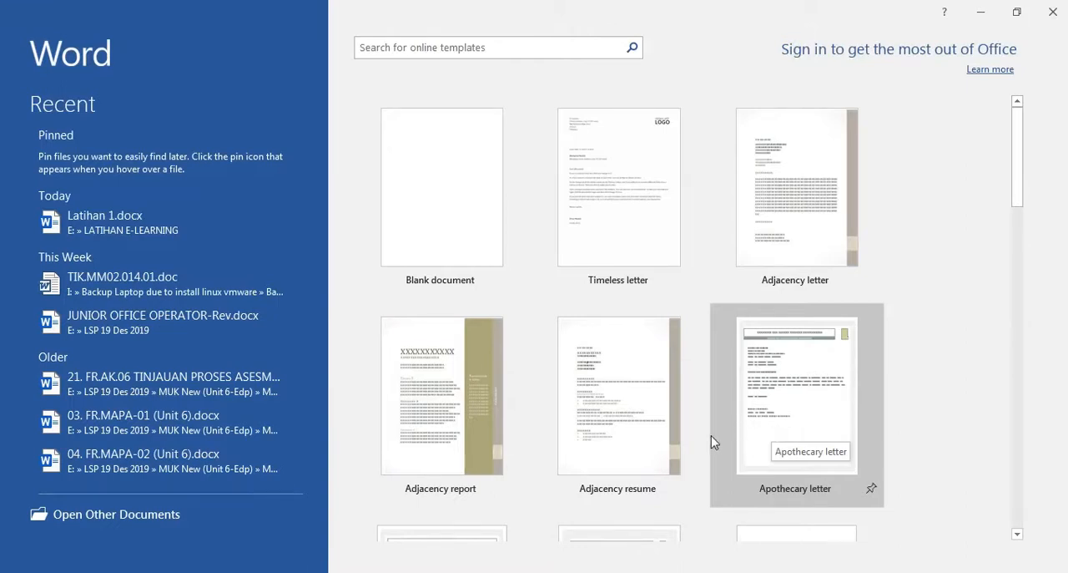
Create a blank document and review its properties on the Info page
click(449, 254)
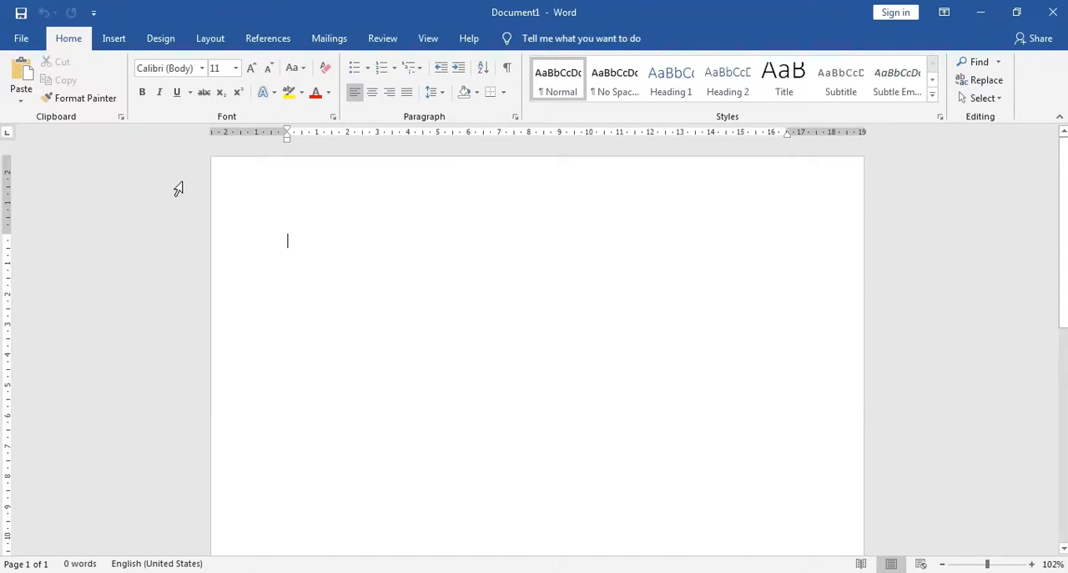
click(22, 39)
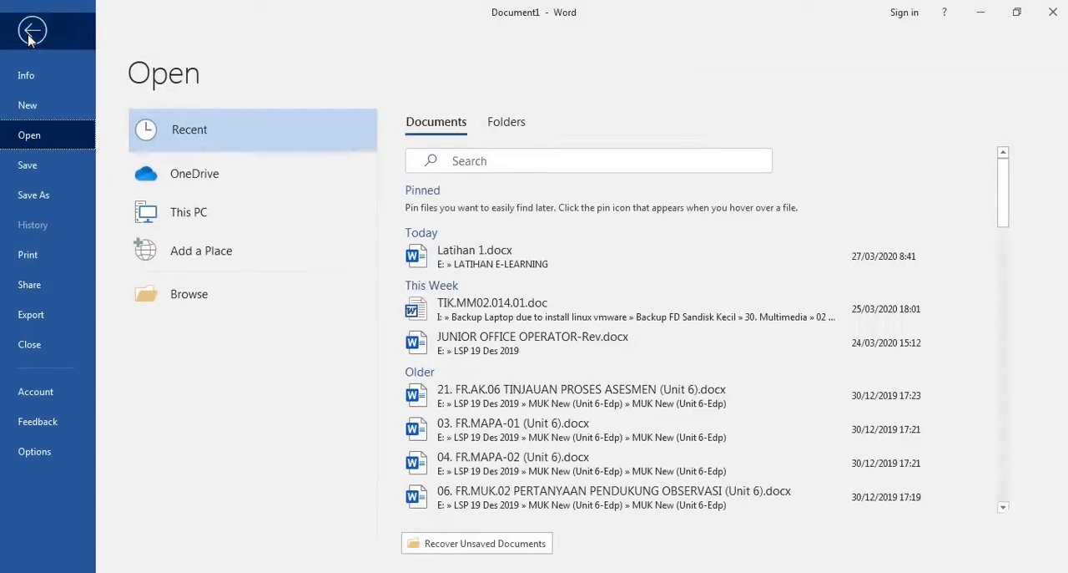
key(Escape)
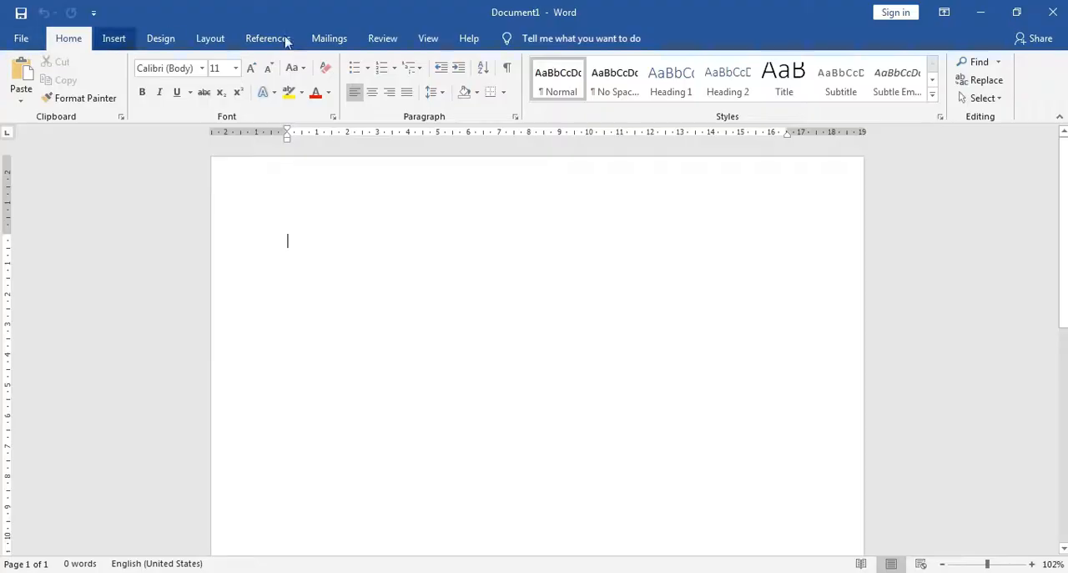
click(21, 39)
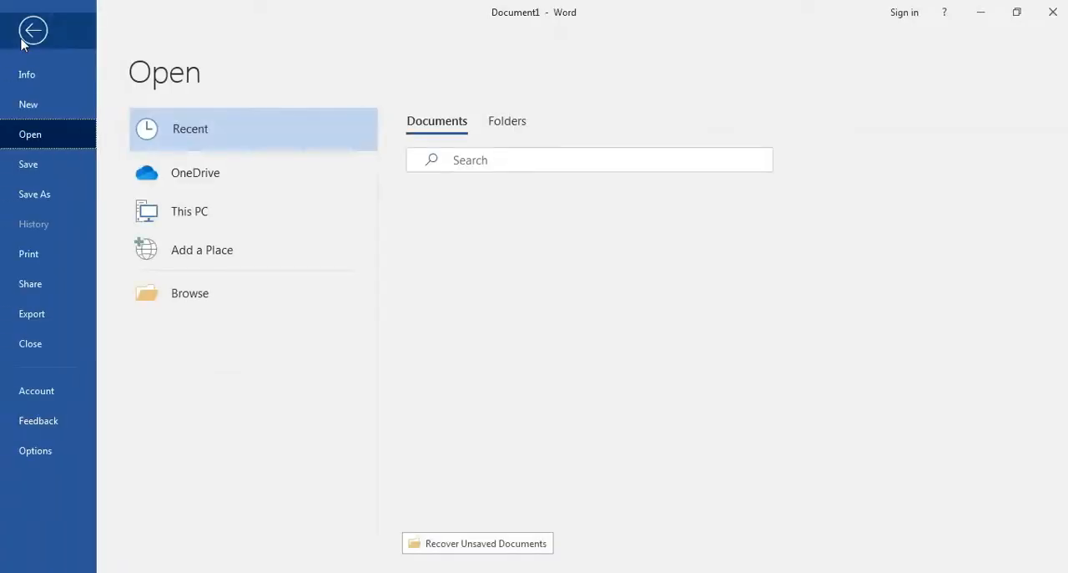
click(35, 82)
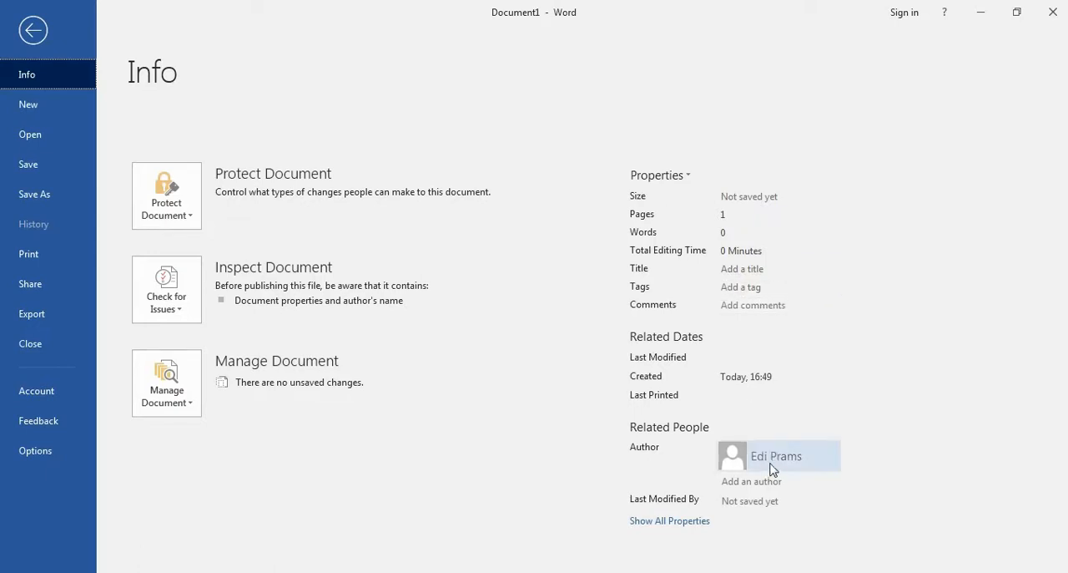
mouse_move(772, 468)
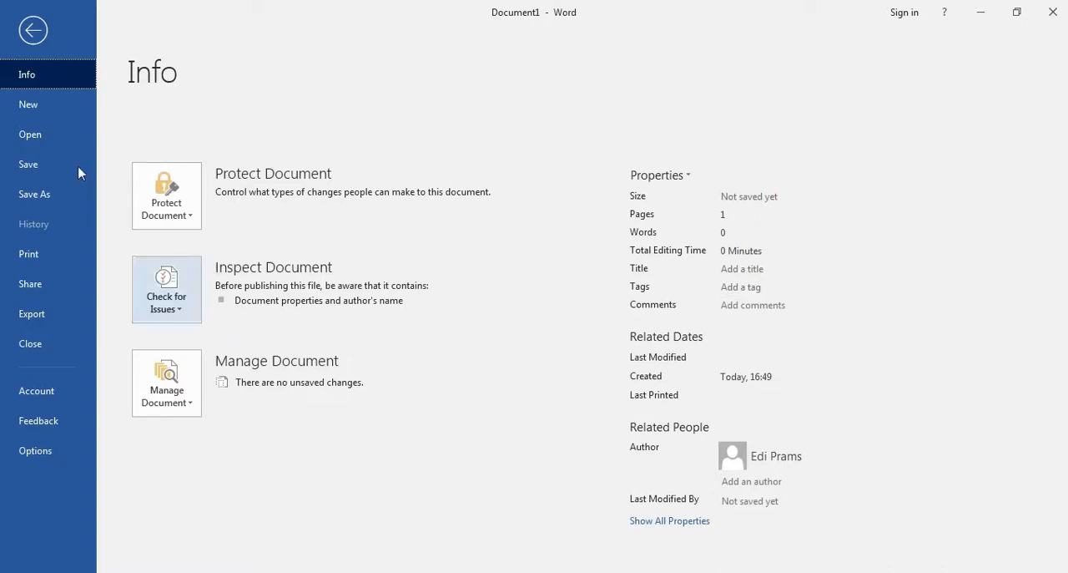
Browse the available templates and create a new document from the Timeless letter template
click(42, 111)
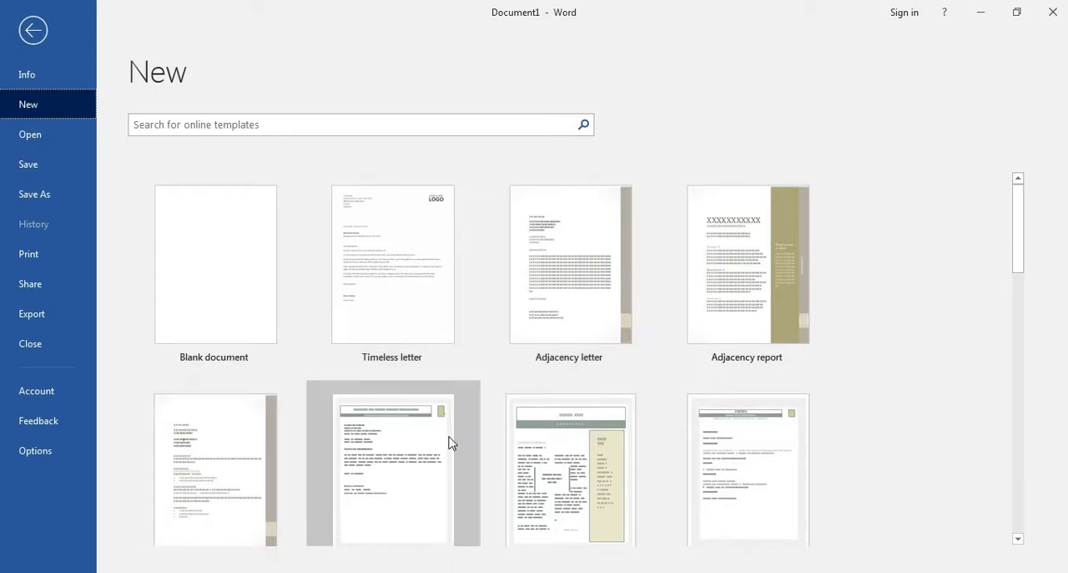
scroll(448, 441, down, 8)
scroll(448, 440, down, 3)
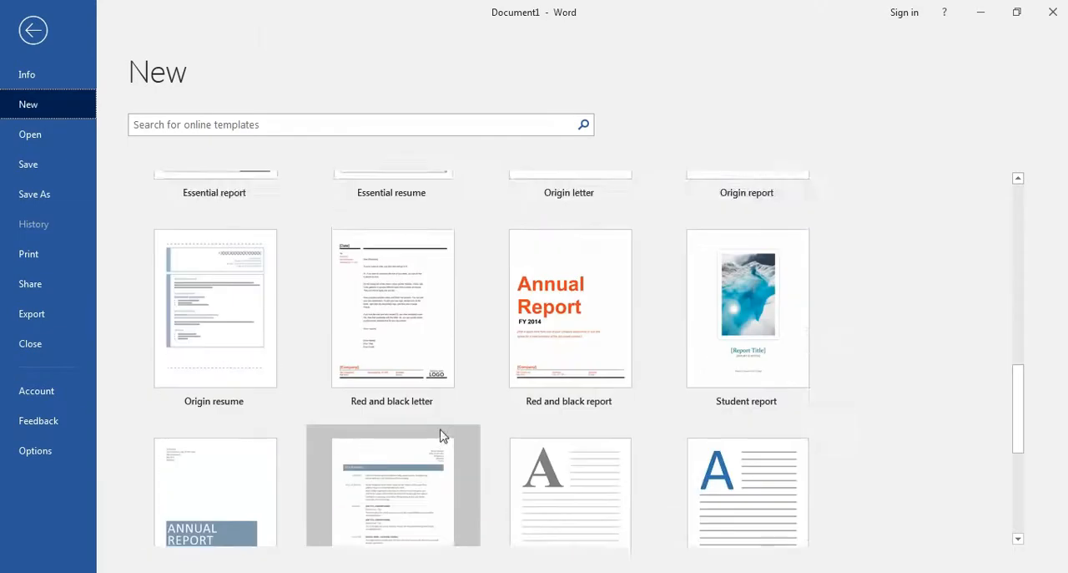
scroll(441, 434, up, 4)
scroll(441, 434, up, 8)
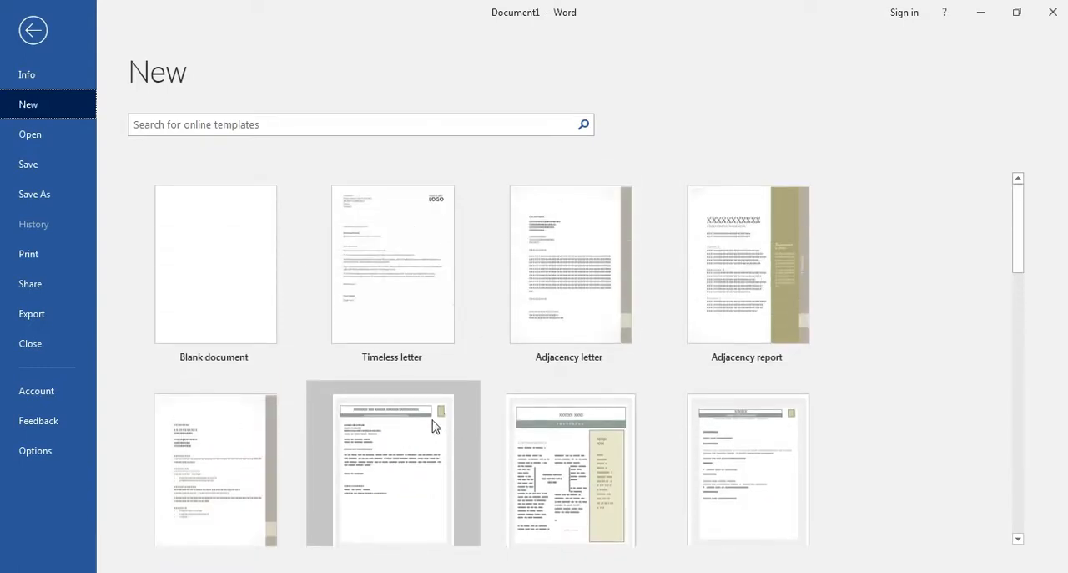
double_click(409, 334)
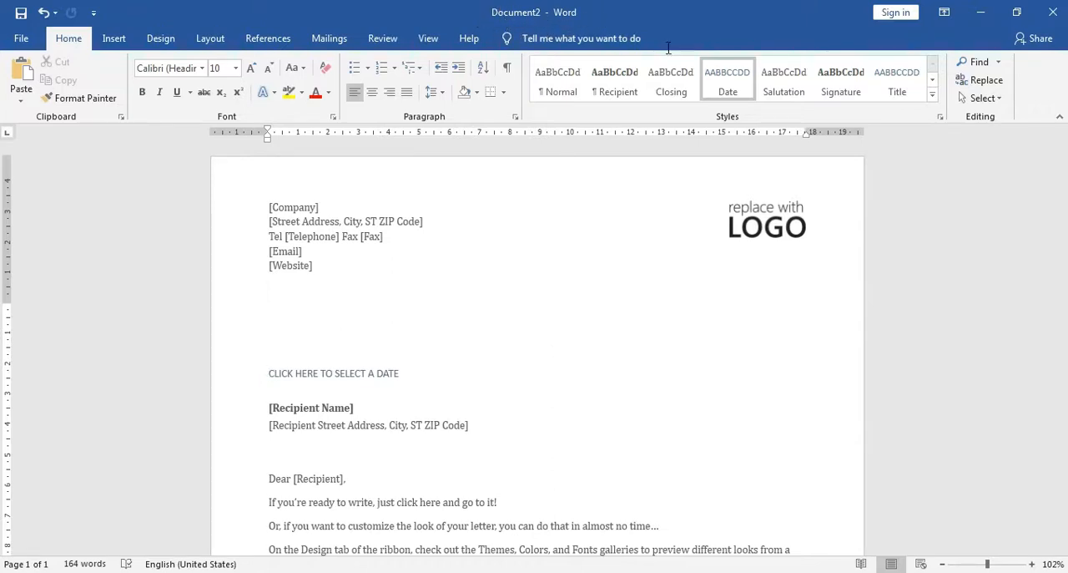
Restore the Document2 and Document1 windows from full screen to a smaller size, ending with Document1 in front
click(1017, 11)
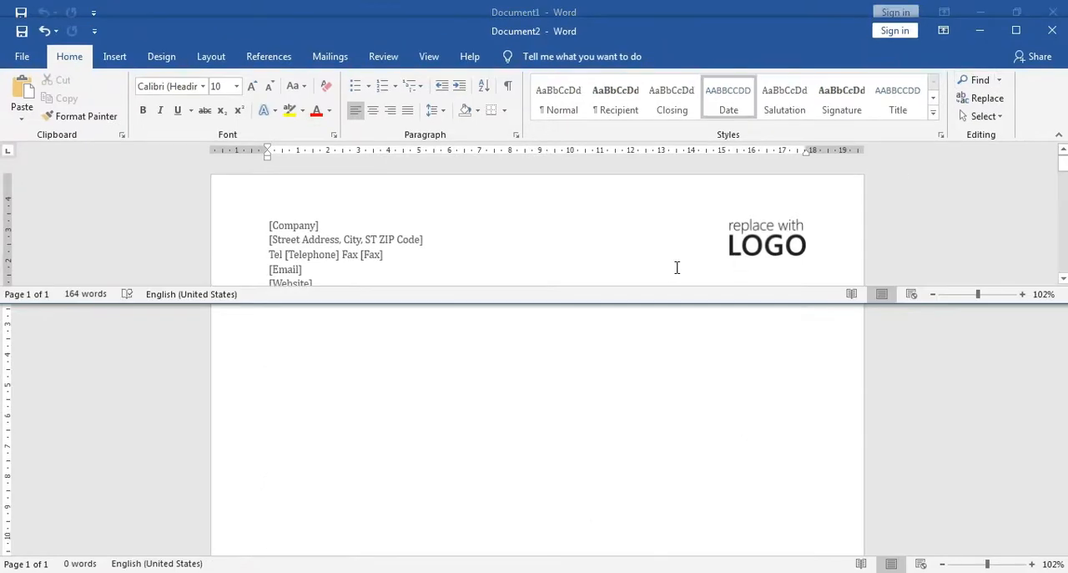
scroll(672, 411, down, 3)
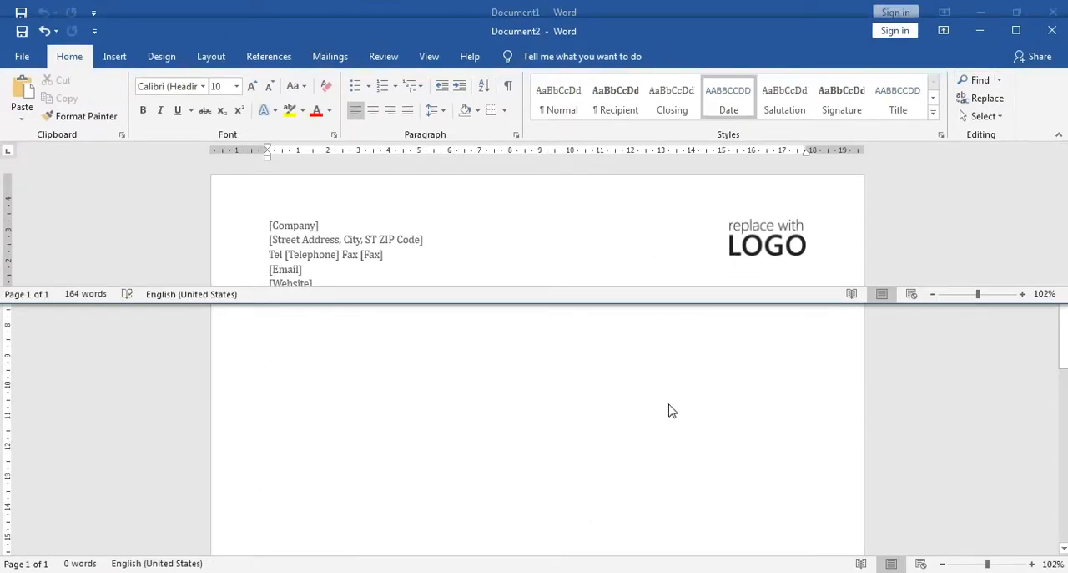
click(659, 413)
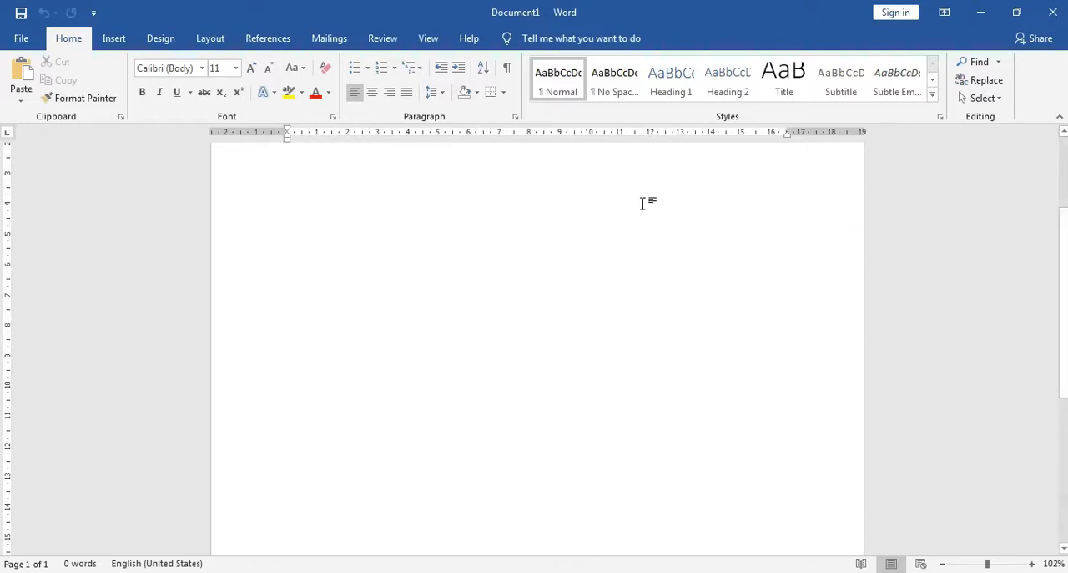
click(1017, 11)
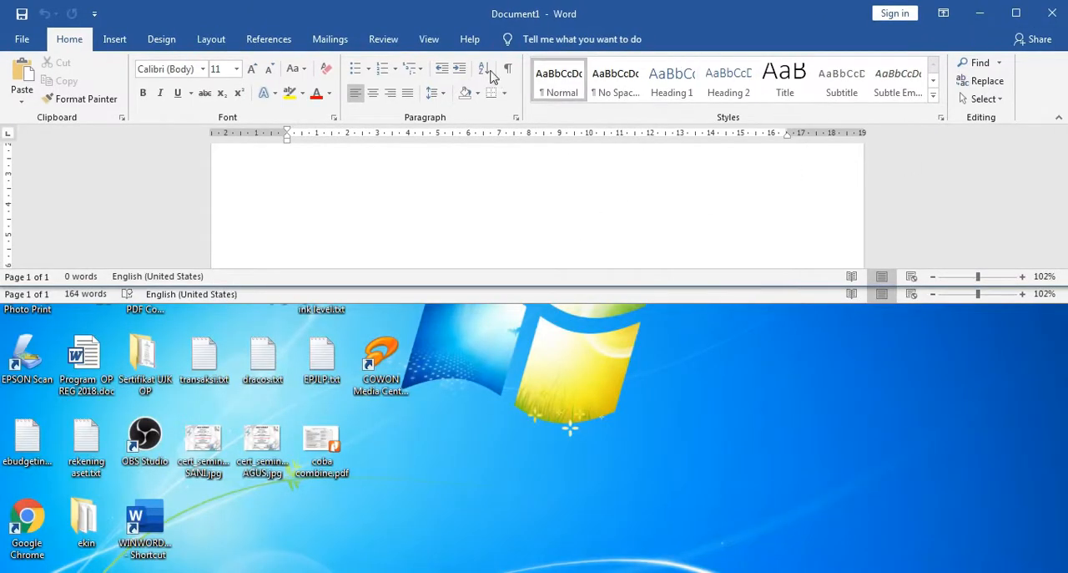
Split the Document1 window into two panes, remove the split, and maximize the window
click(431, 39)
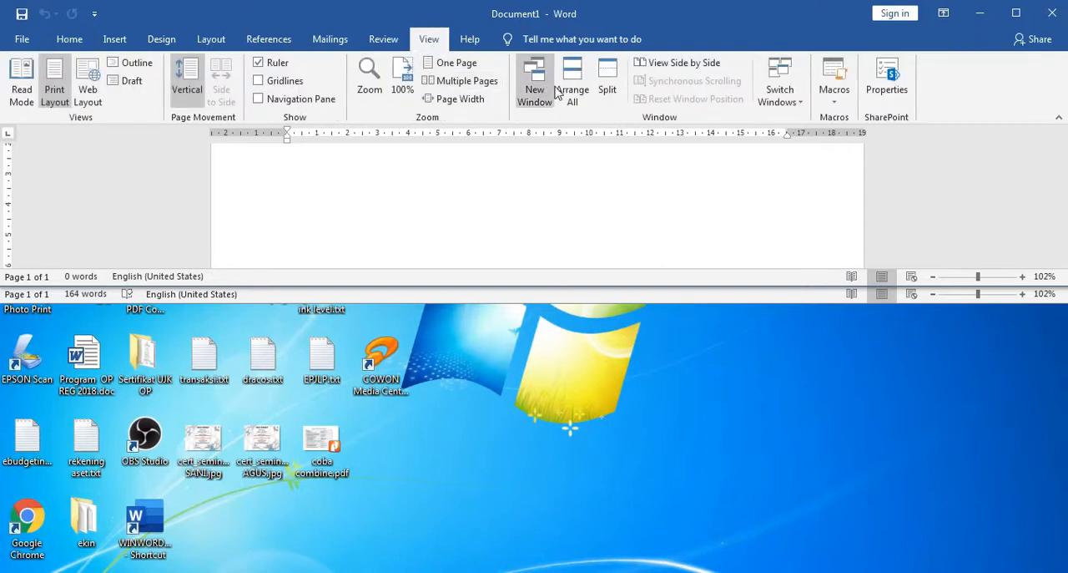
click(606, 90)
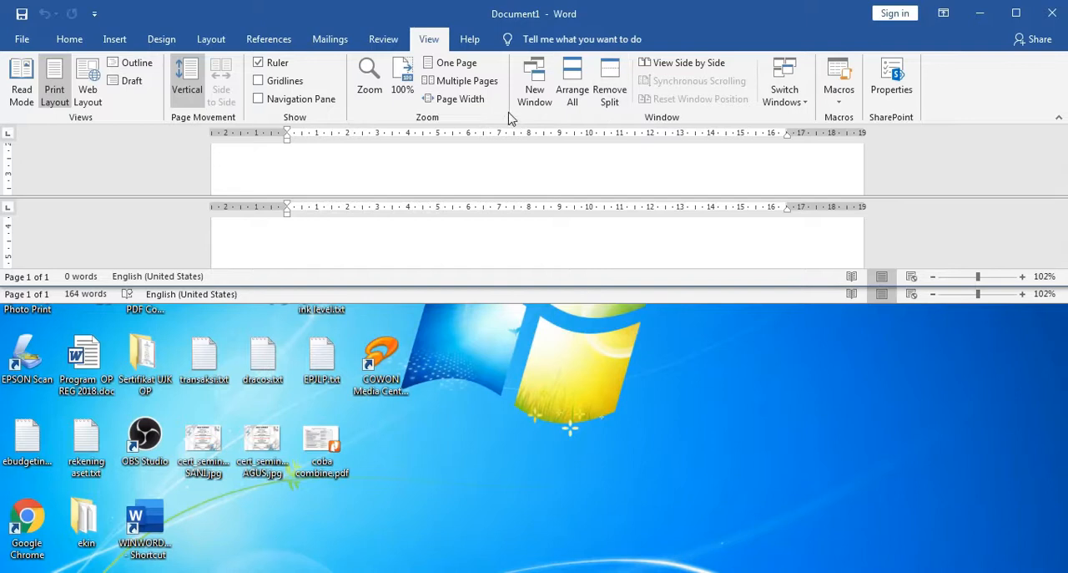
click(609, 90)
click(1016, 15)
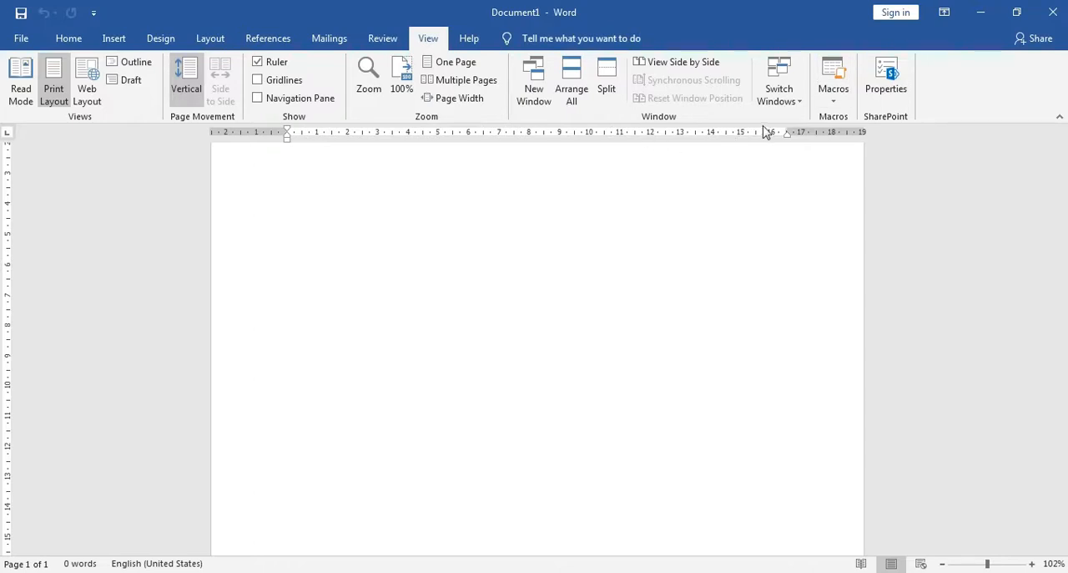
Switch to Document2 and close it without saving
click(797, 100)
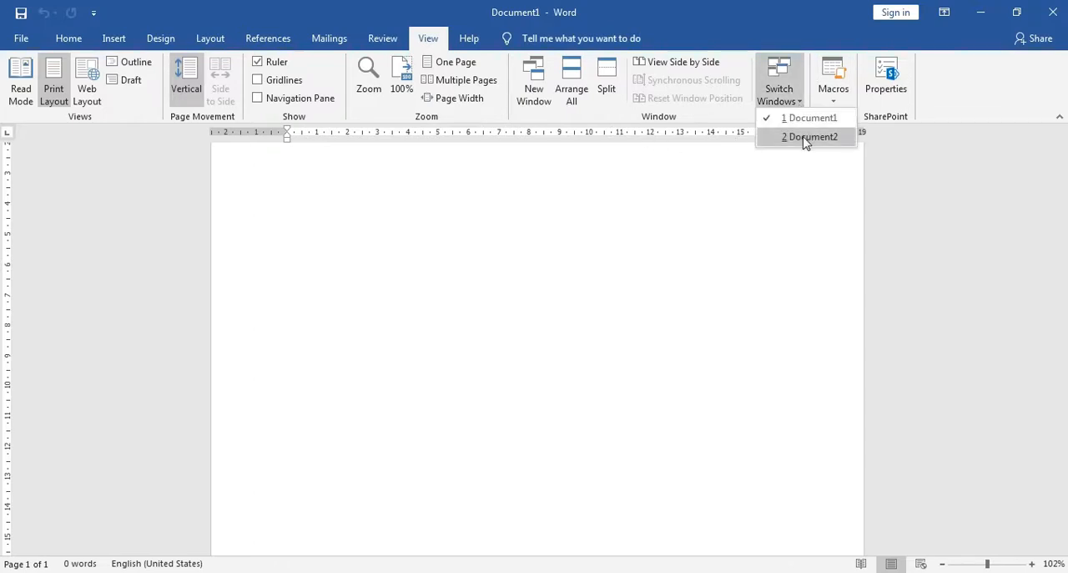
click(805, 138)
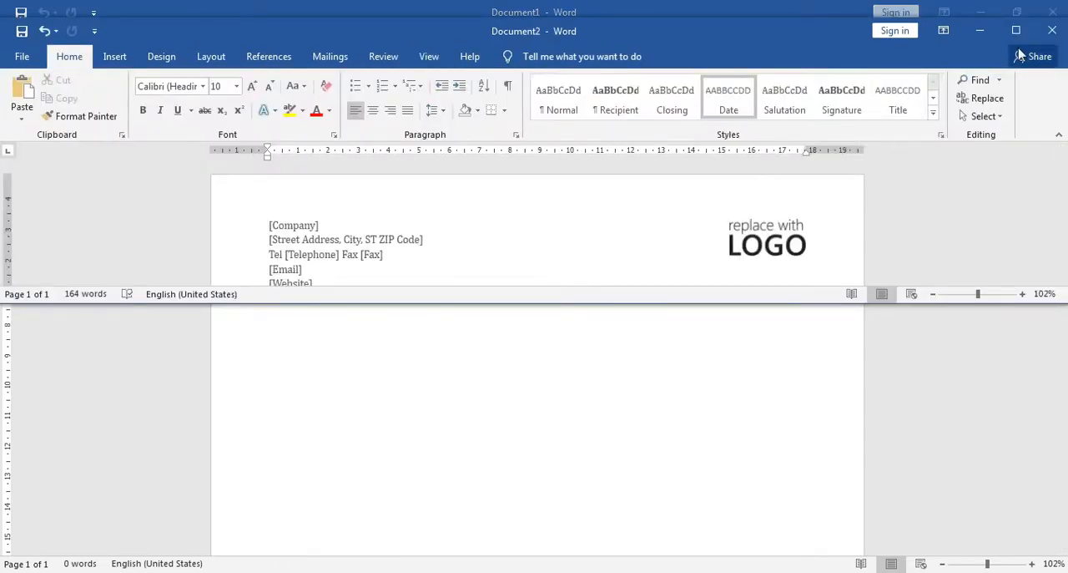
click(1052, 30)
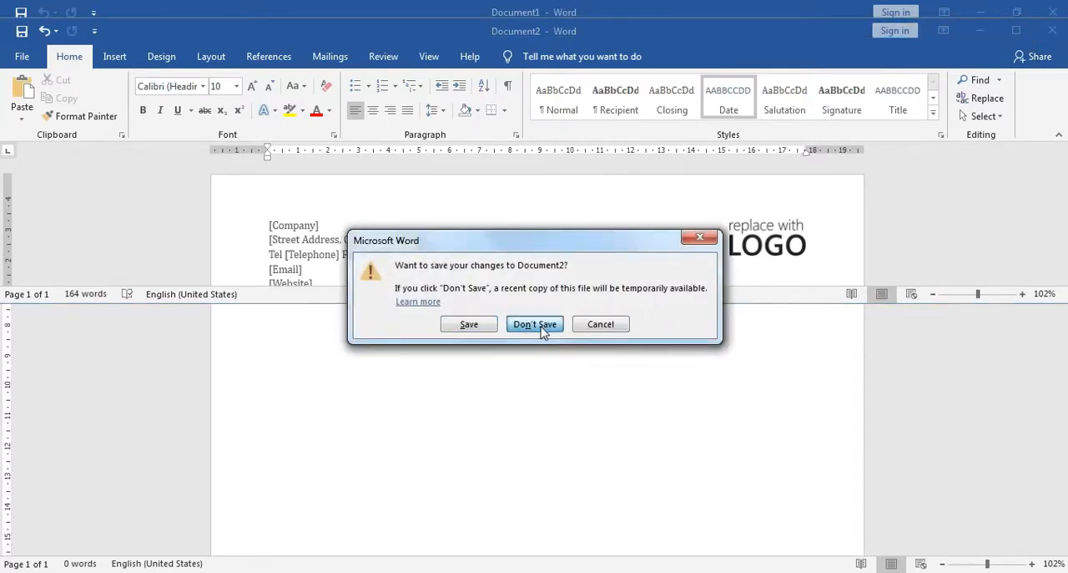
click(542, 331)
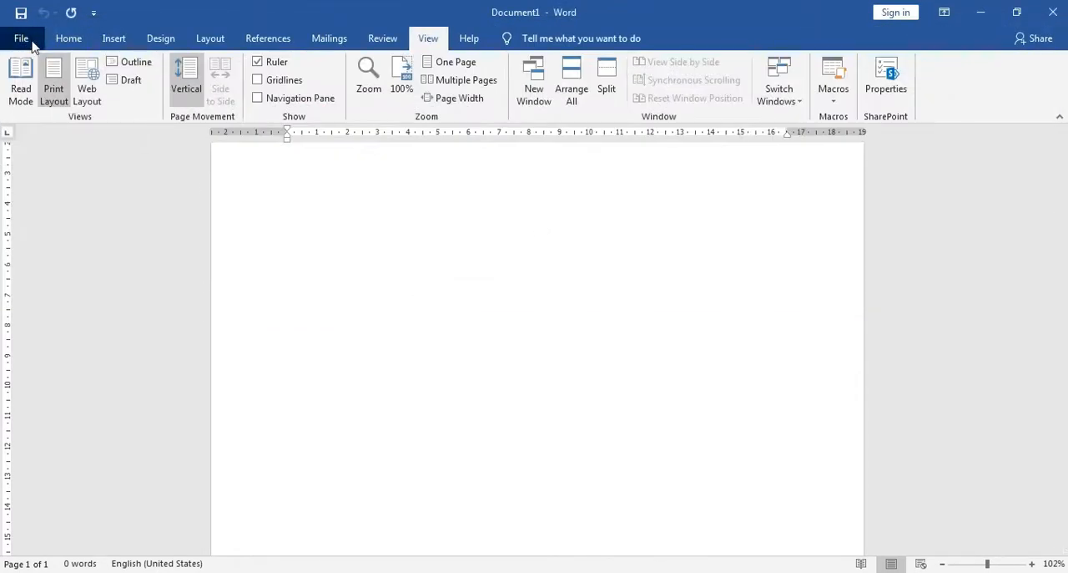
Examine the Print, Share, Export, Account and Feedback pages for Document1, including the file types offered for export
click(21, 38)
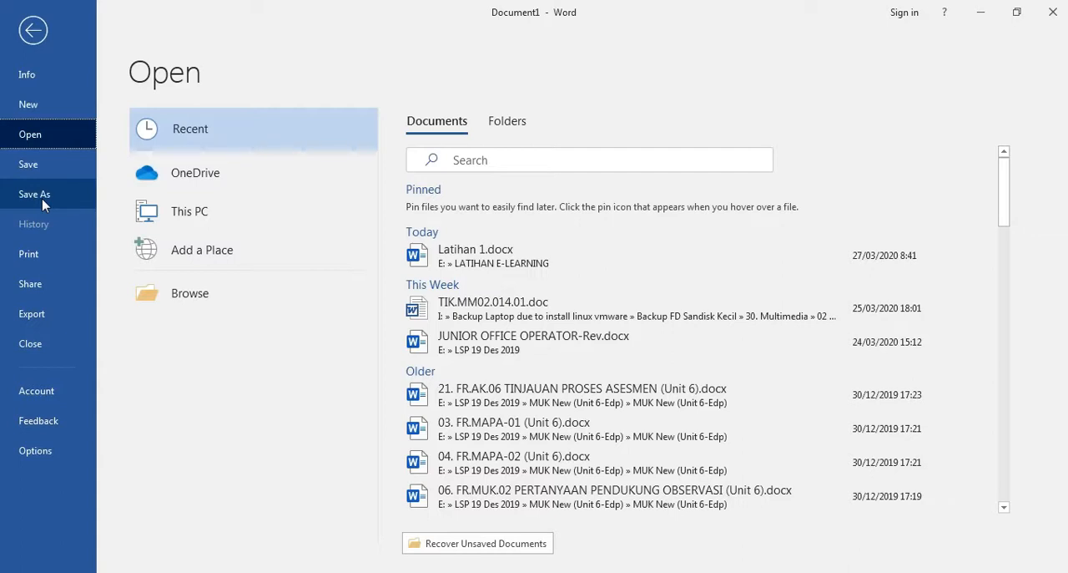
click(35, 264)
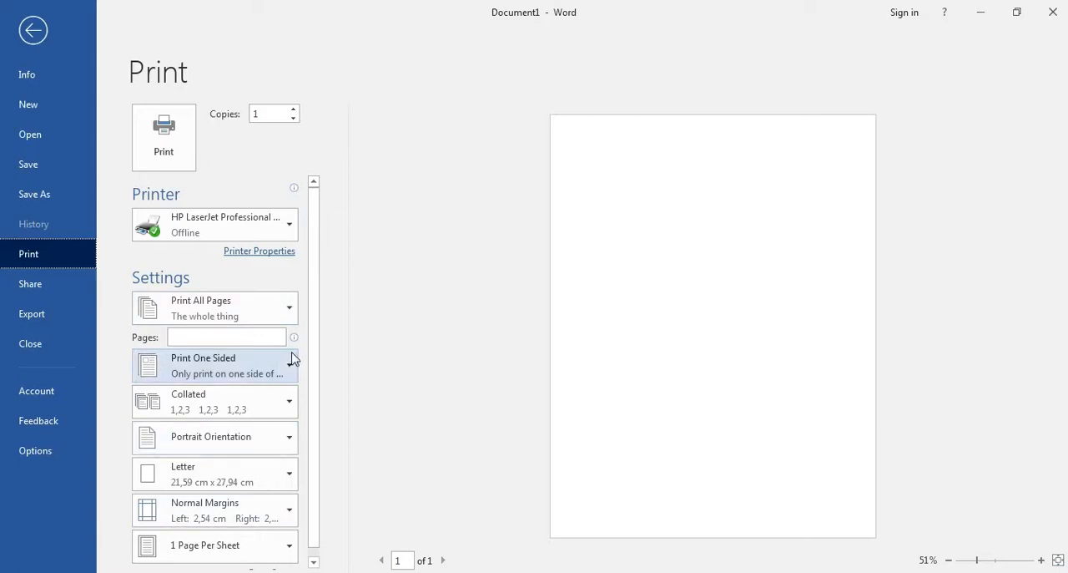
click(49, 289)
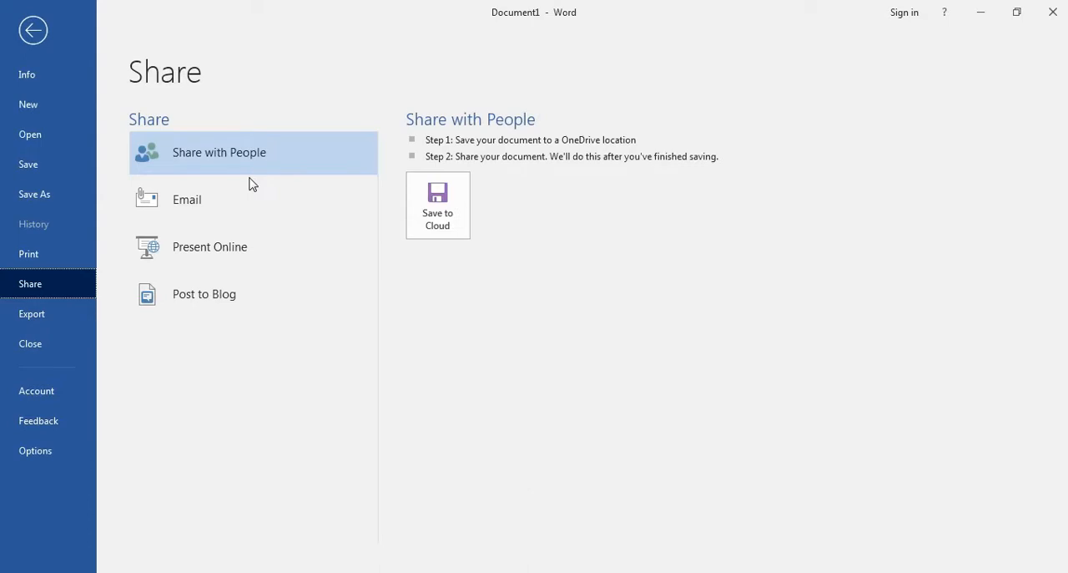
click(51, 322)
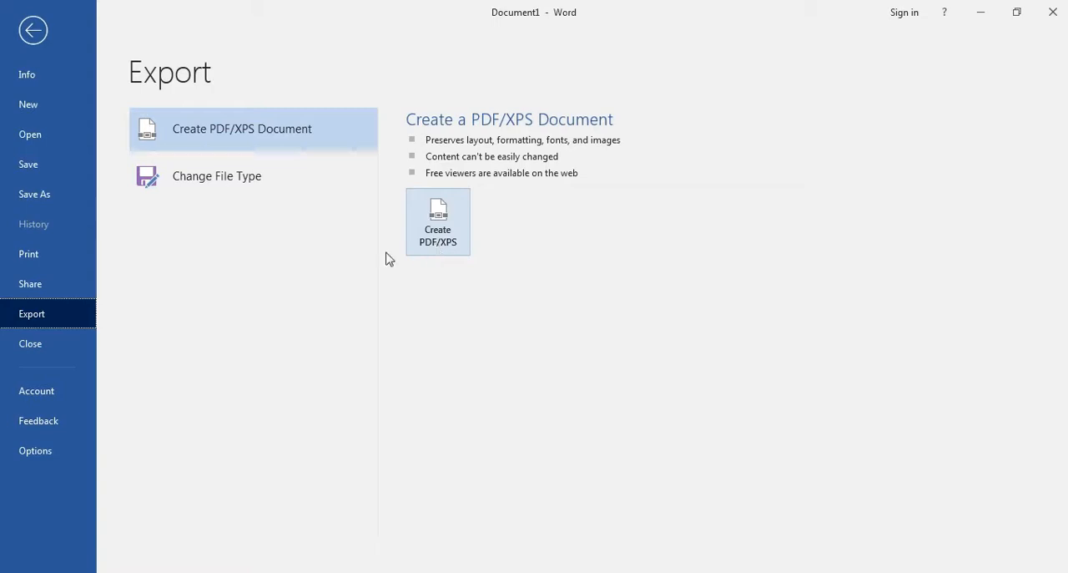
click(259, 179)
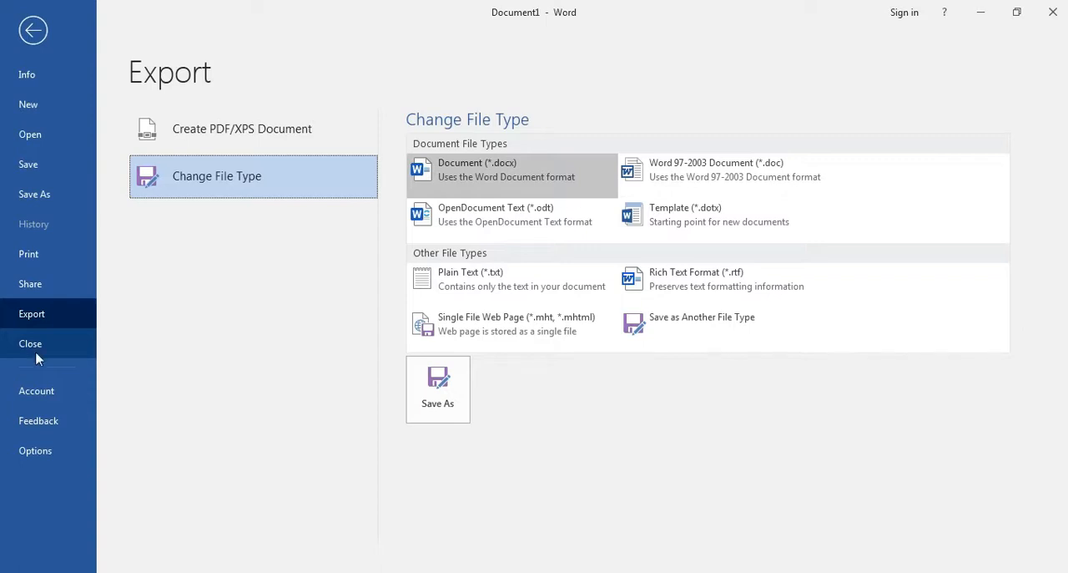
click(37, 404)
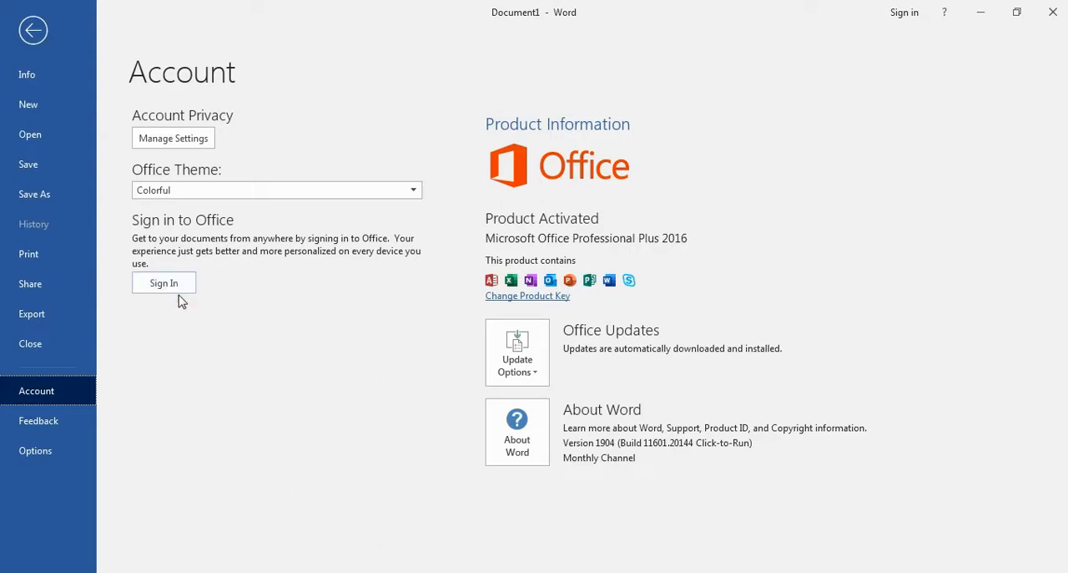
click(43, 423)
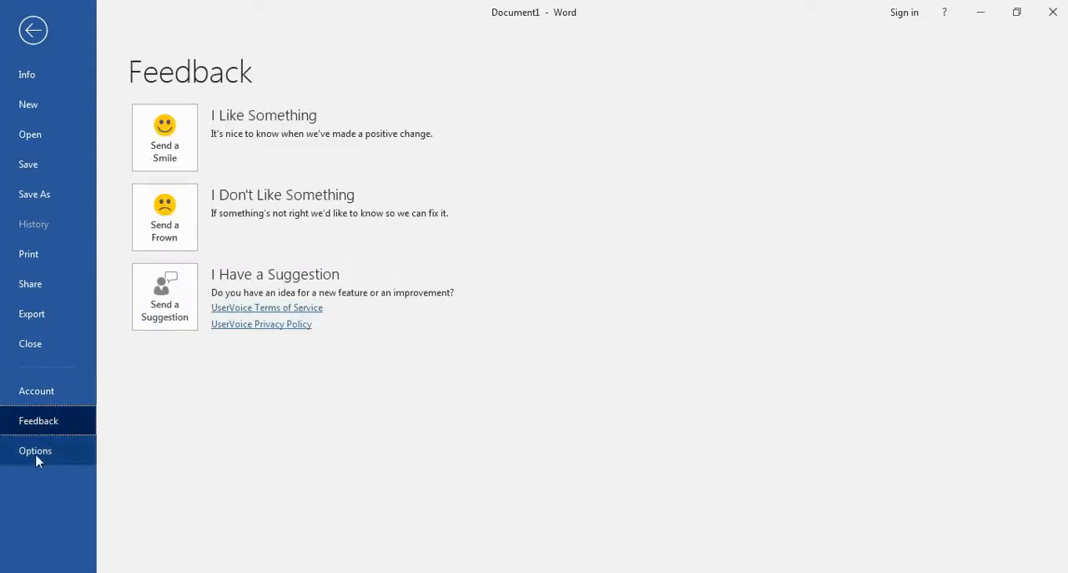
Open Word Options and examine the General, Save and Display settings, including the default local file location
click(35, 451)
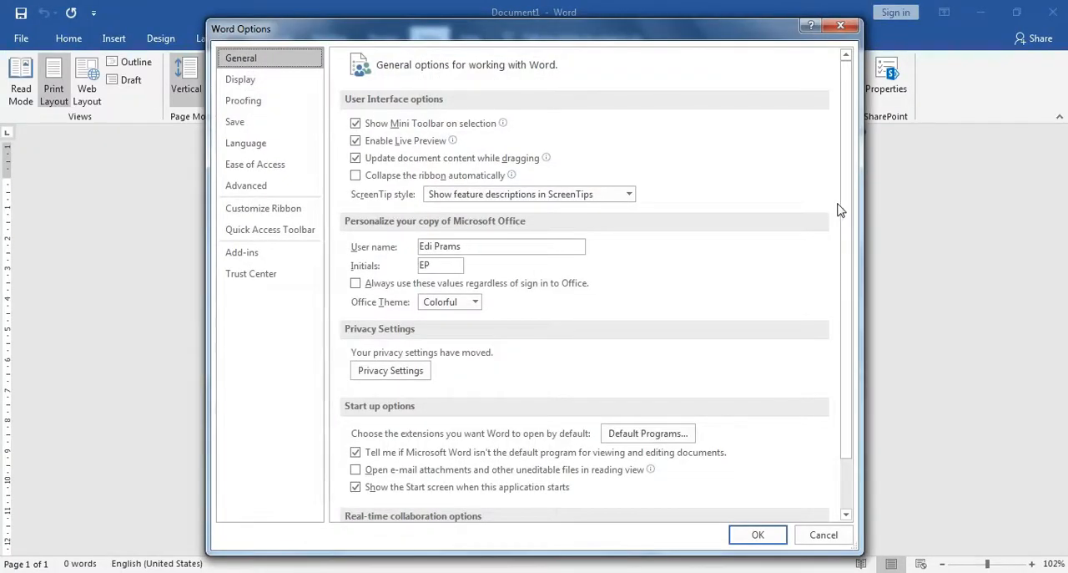
drag(849, 236, 840, 175)
click(260, 125)
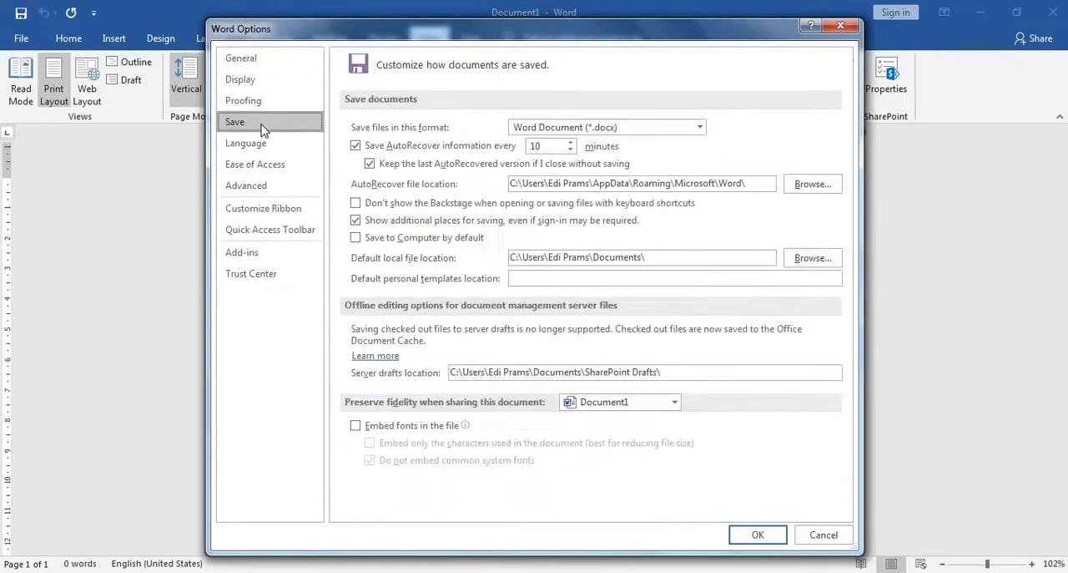
drag(655, 257, 516, 274)
click(655, 258)
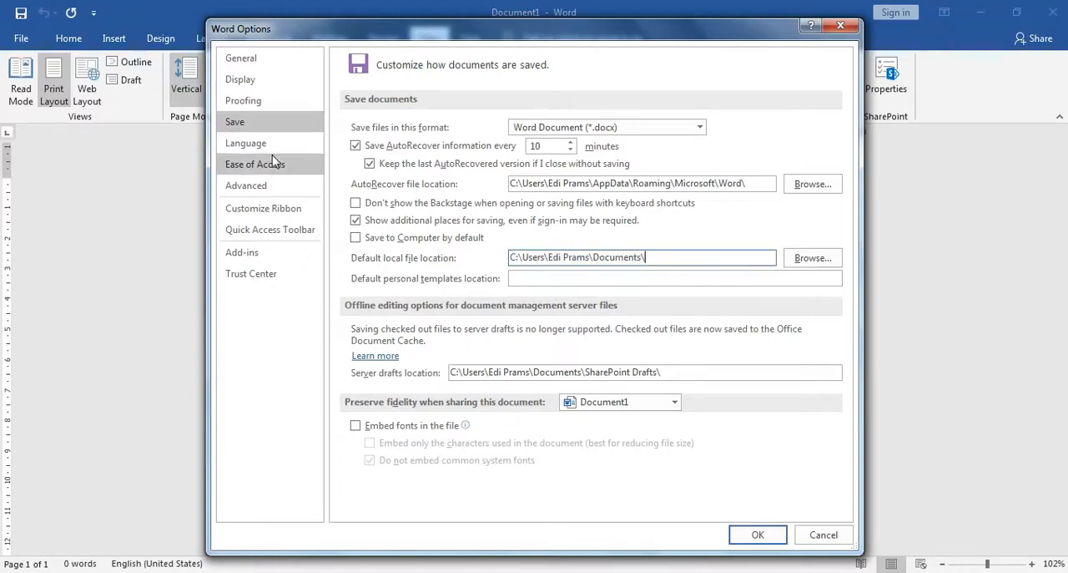
click(251, 80)
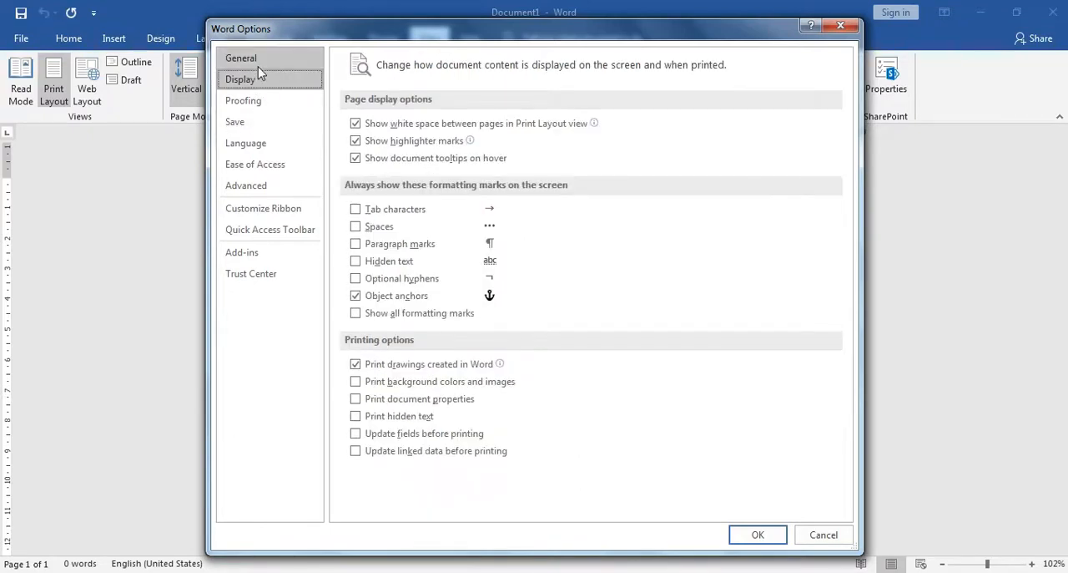
Examine the ribbon customization list, expanding the Home tab and its Editing group
click(238, 210)
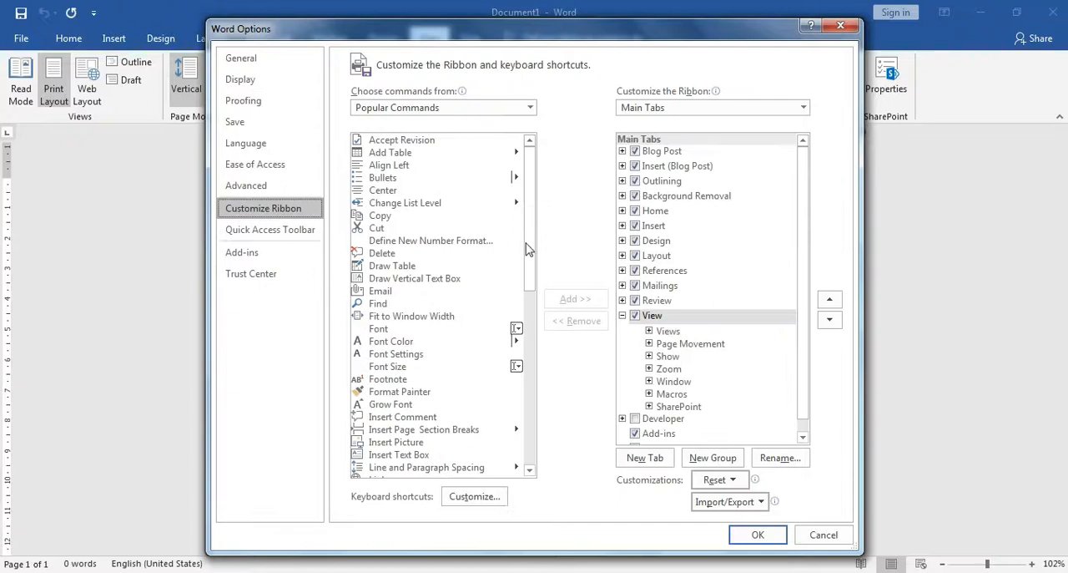
click(623, 212)
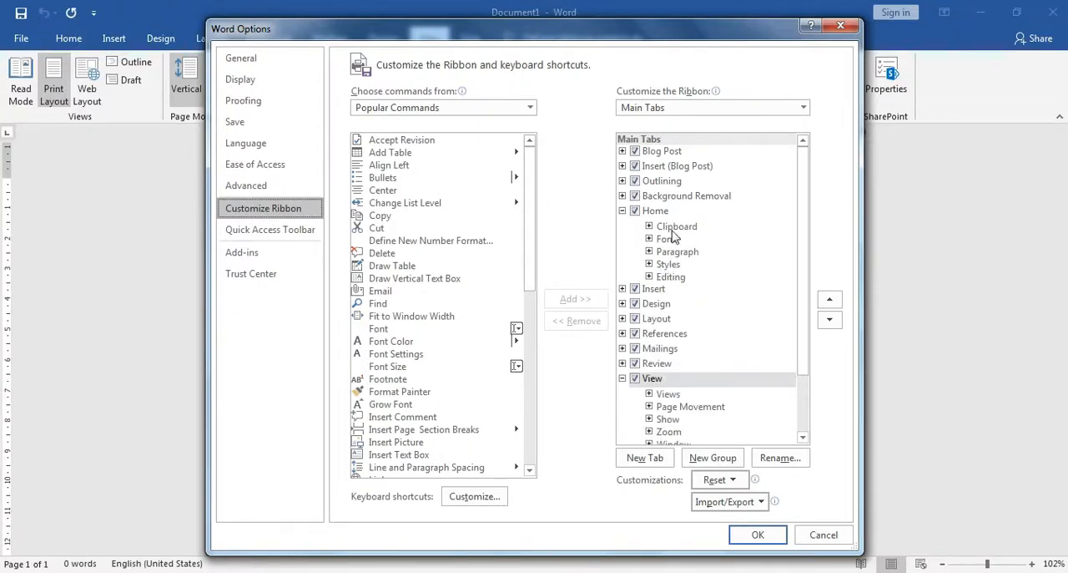
click(650, 278)
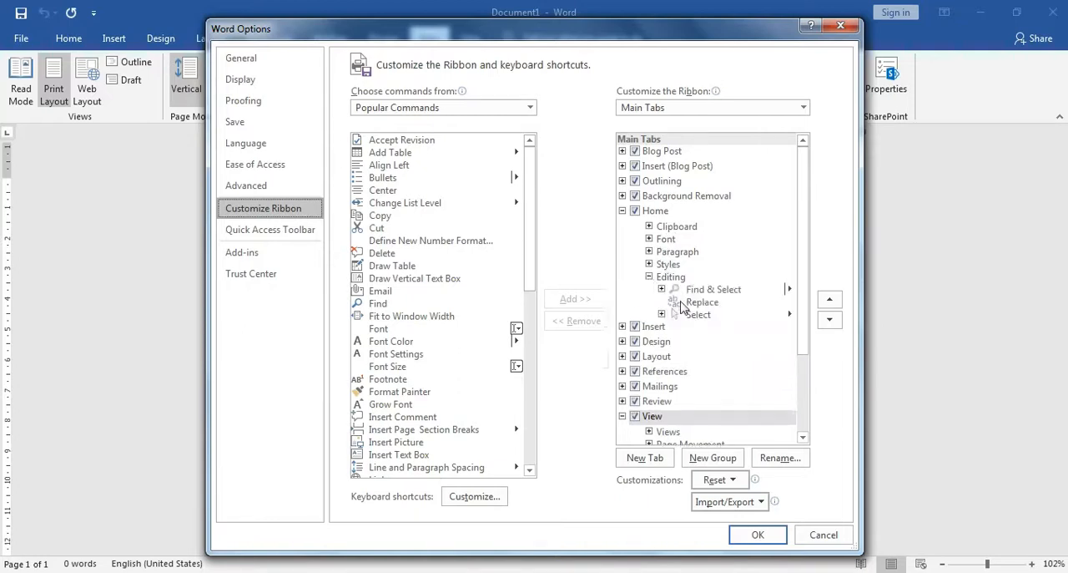
Collapse the Home tab's Editing group in the ribbon customization list and review the General, Display and Language settings
click(649, 277)
click(676, 281)
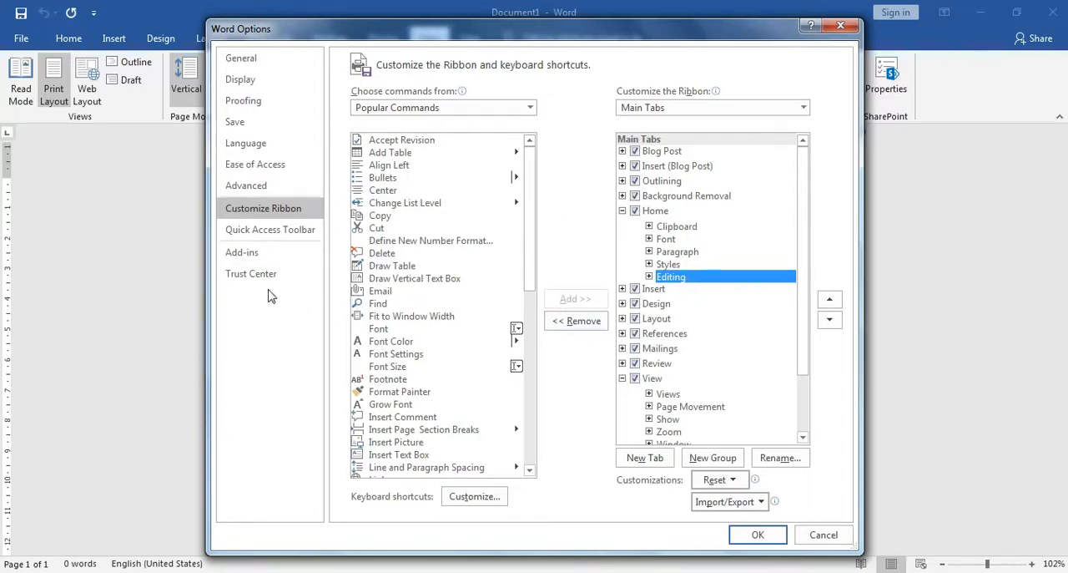
click(264, 60)
scroll(548, 338, down, 2)
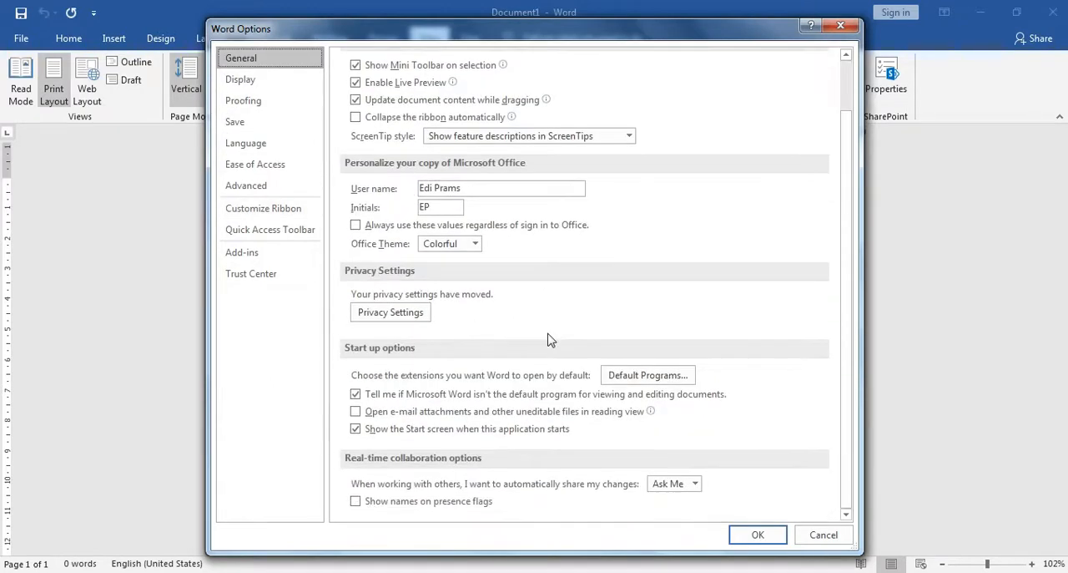
scroll(548, 338, up, 2)
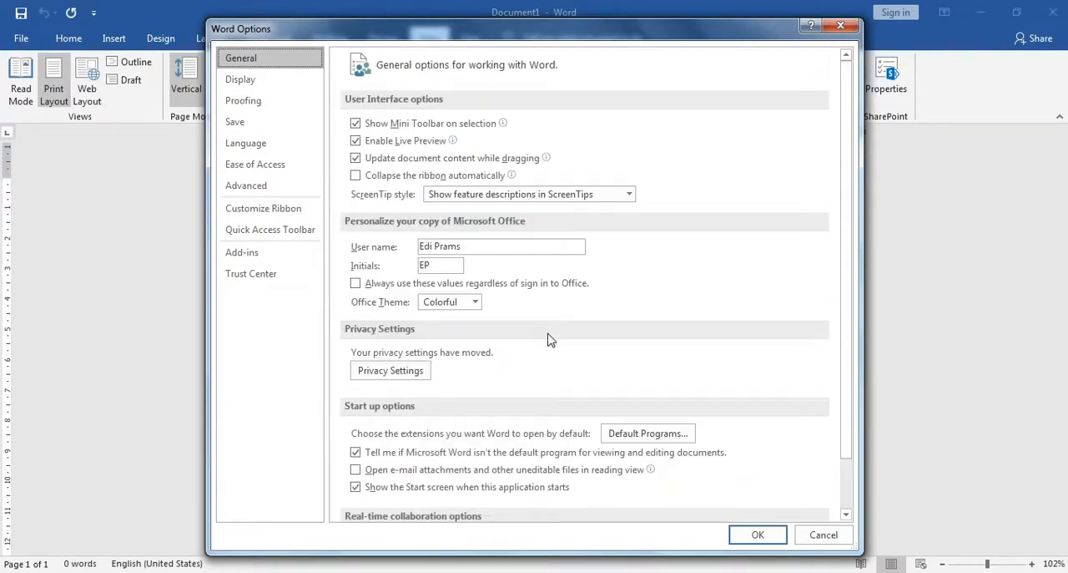
click(242, 81)
click(260, 147)
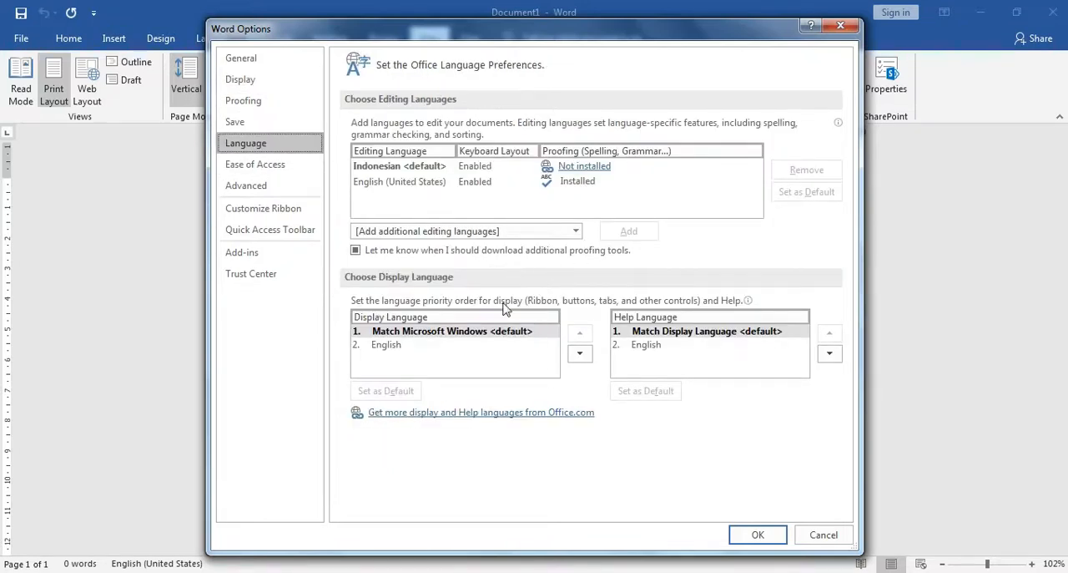
Examine the Advanced settings for editing, pasting, image quality and document content, and leave Word Options without applying changes
click(280, 187)
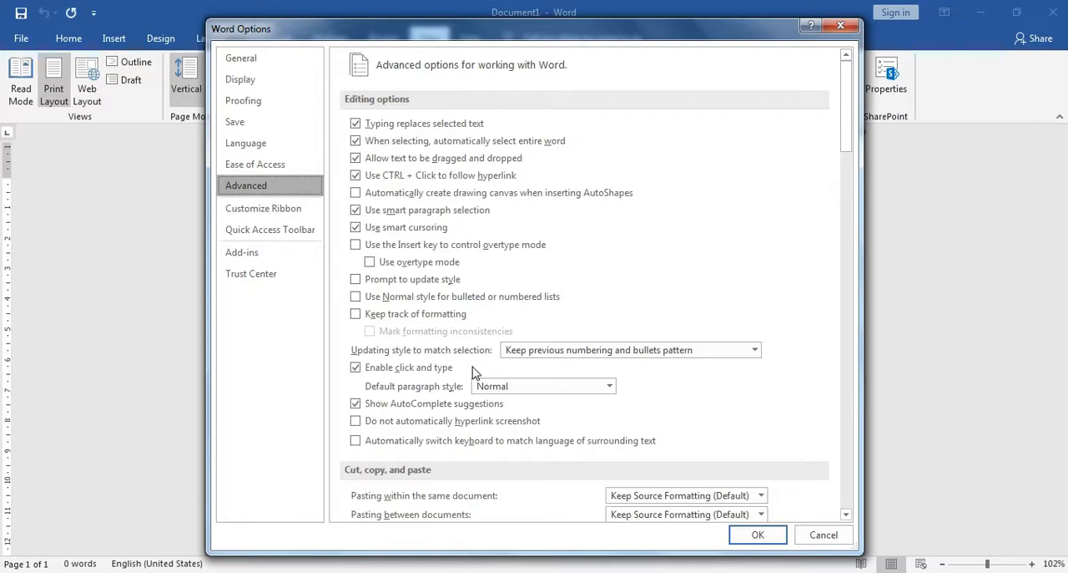
scroll(480, 375, down, 1)
scroll(482, 379, down, 8)
scroll(488, 384, up, 10)
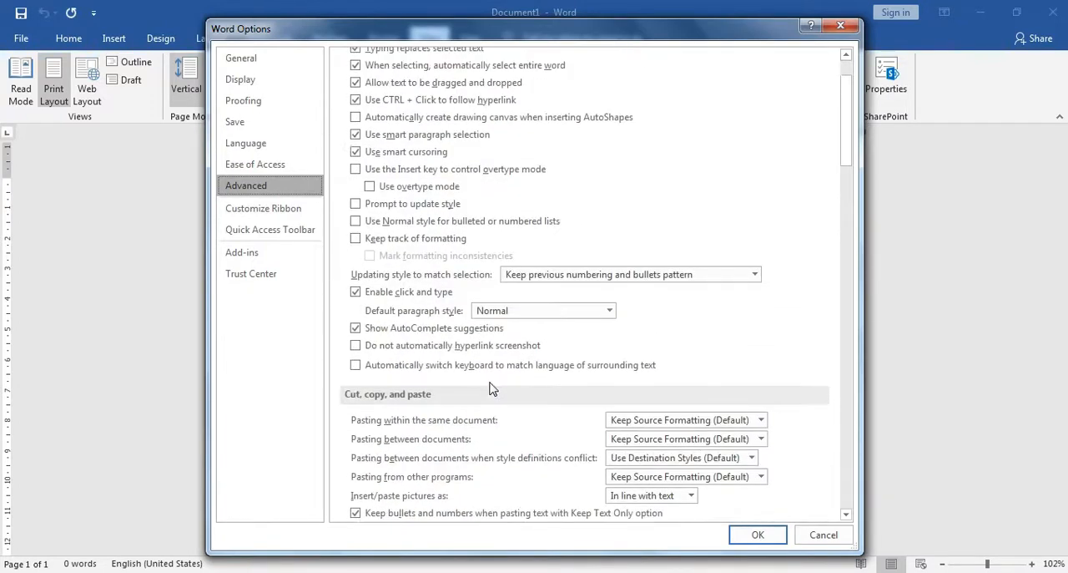
scroll(609, 386, down, 12)
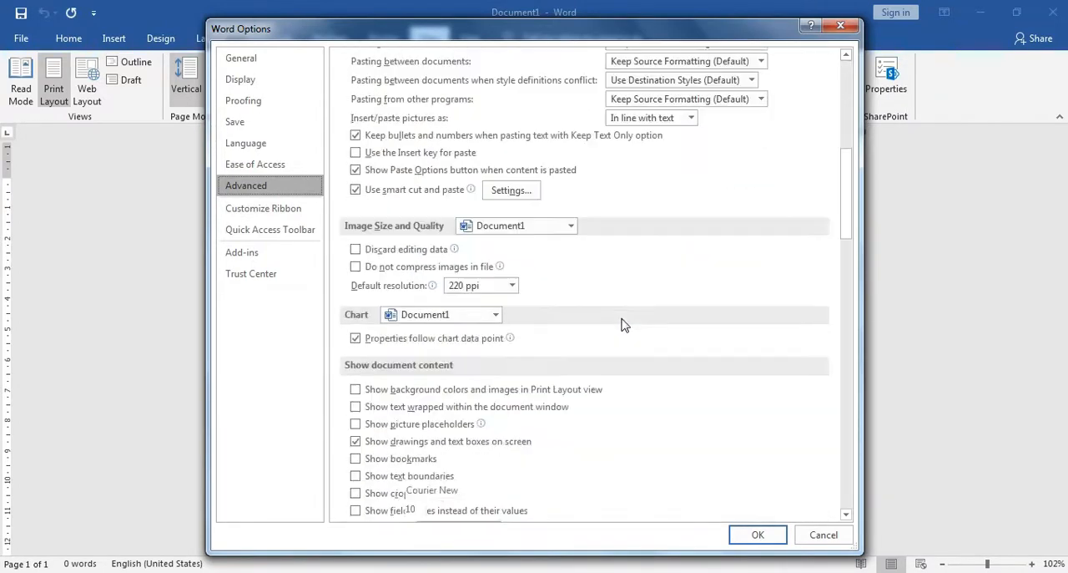
click(821, 535)
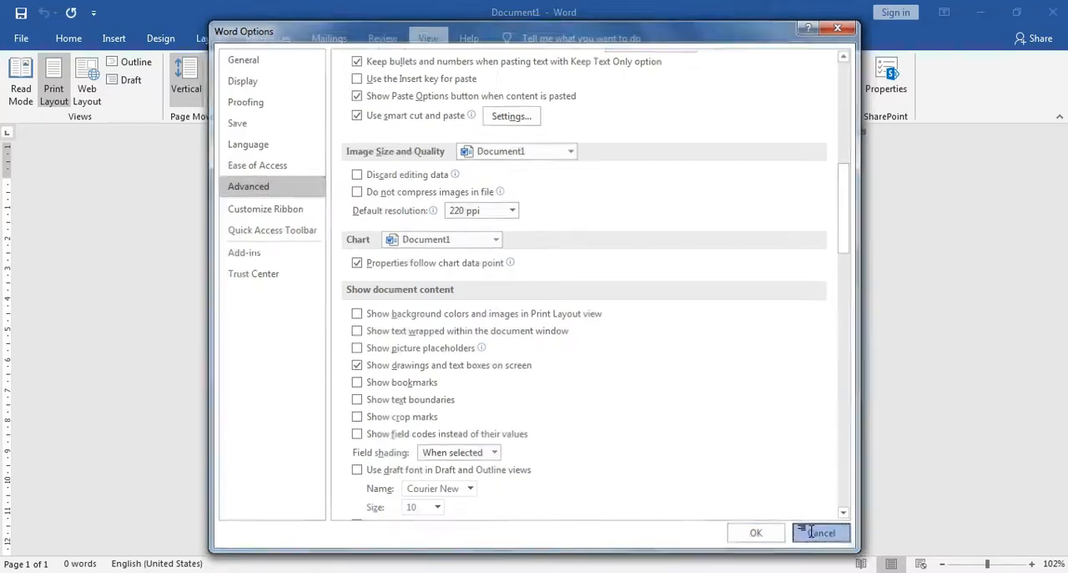
Close Document1 while keeping the Word window open
click(18, 39)
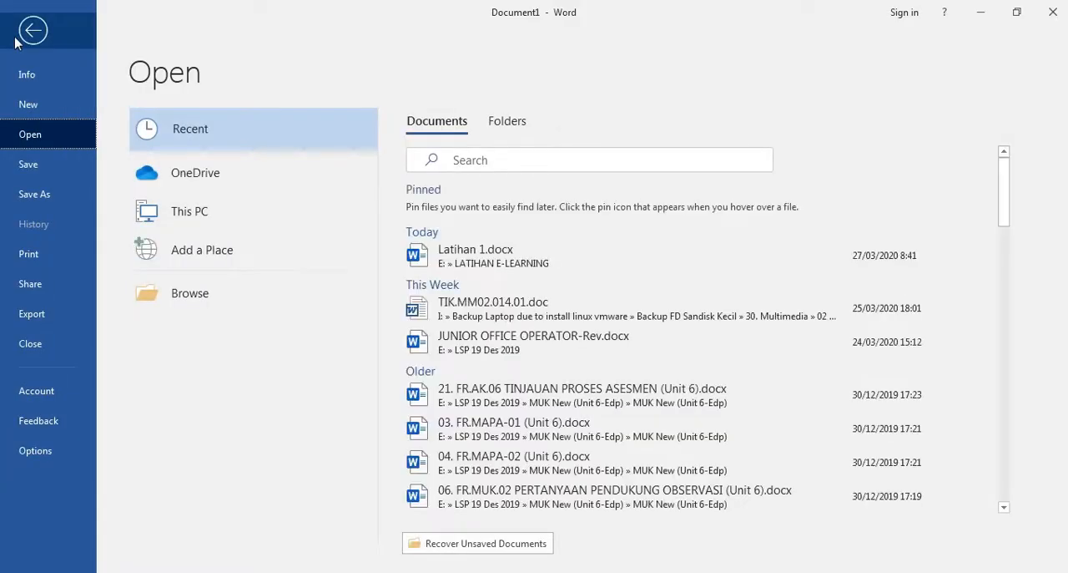
click(22, 345)
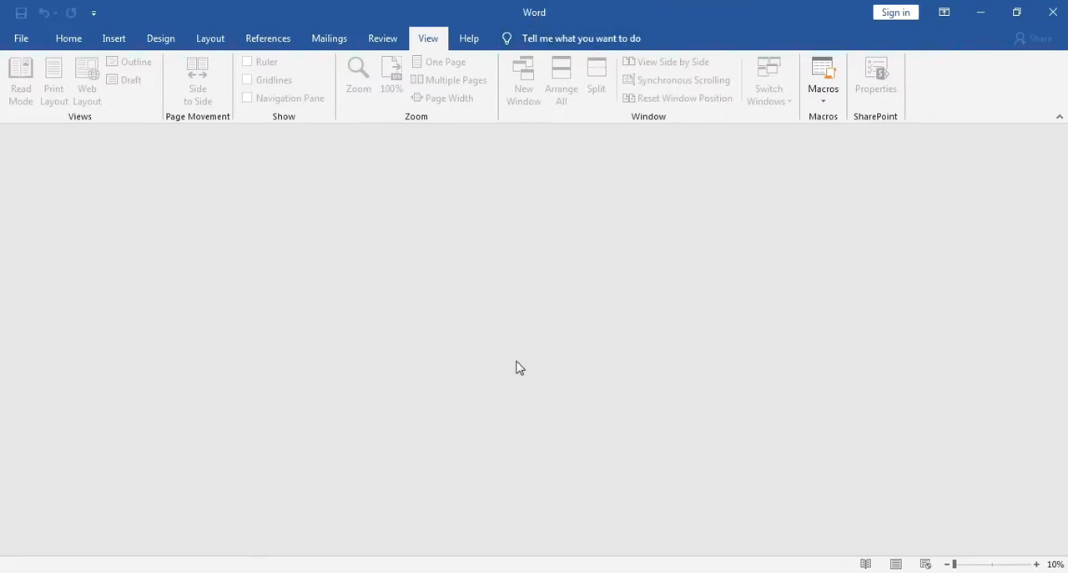
Look at the Open and New pages without any document open, and return to the Home commands
click(18, 37)
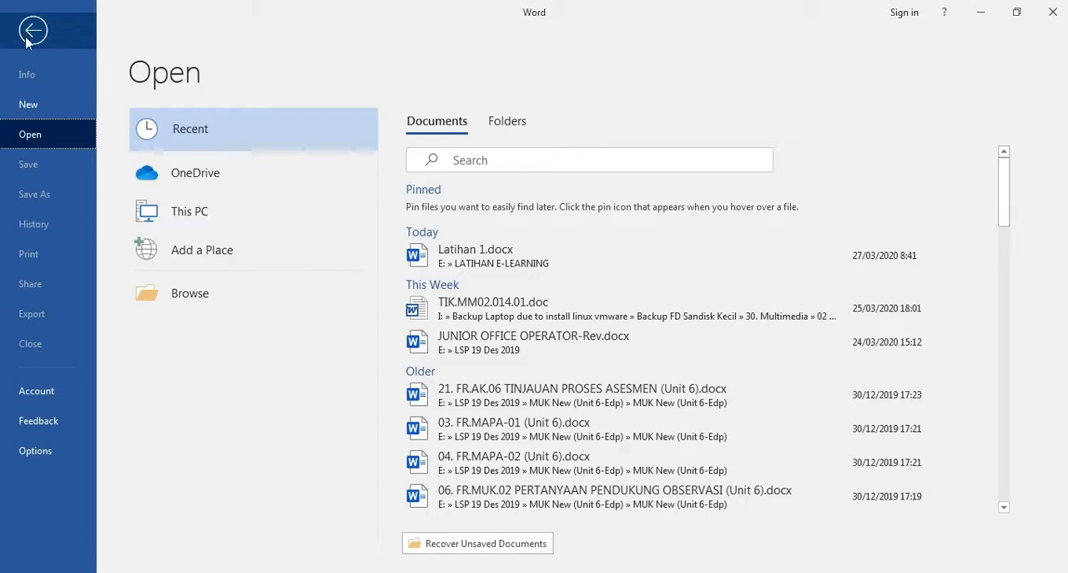
click(55, 107)
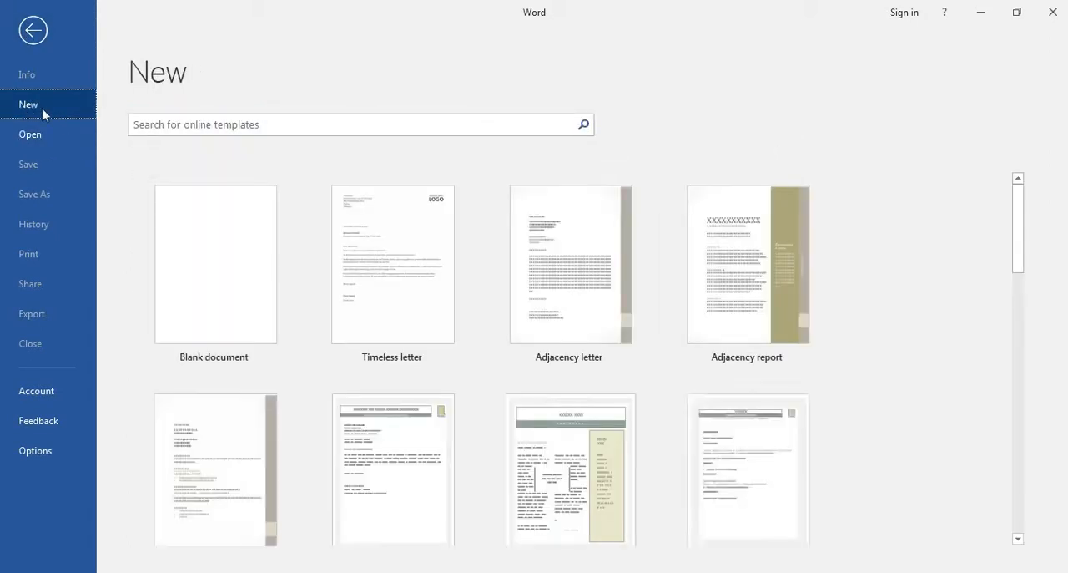
click(35, 43)
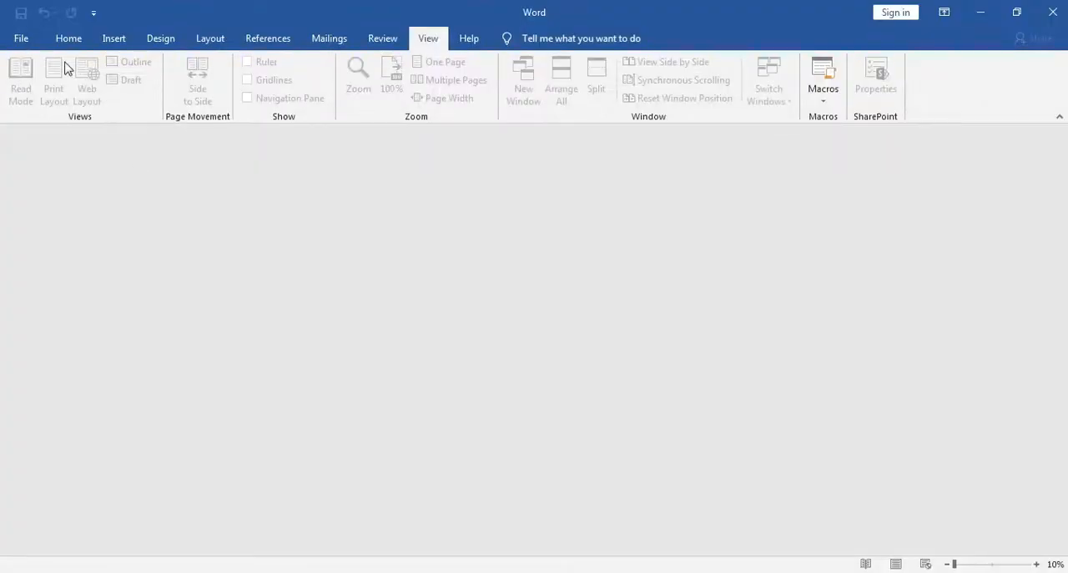
click(69, 43)
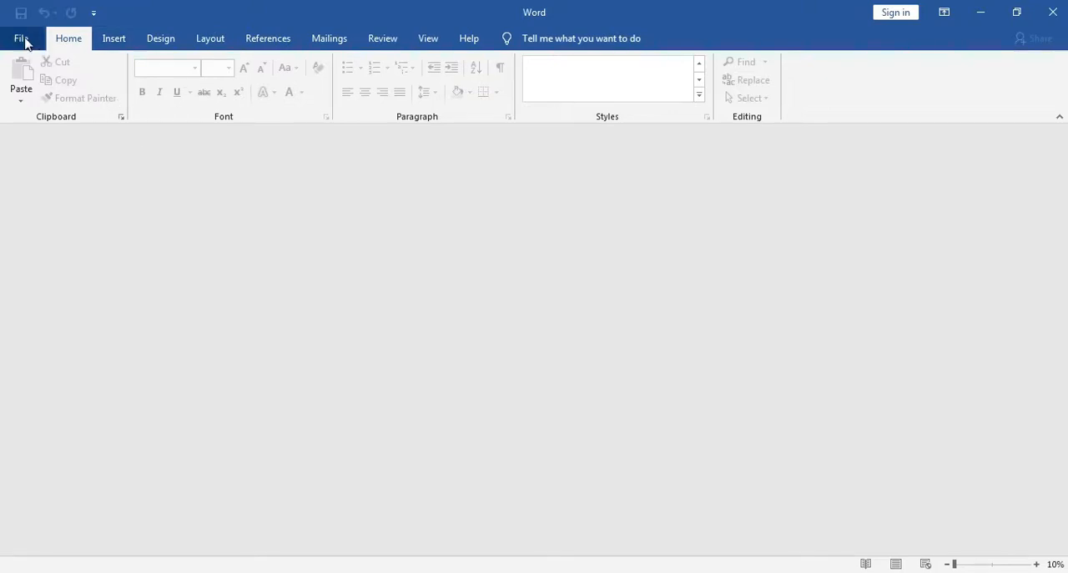
Create a new blank document
click(21, 38)
click(38, 109)
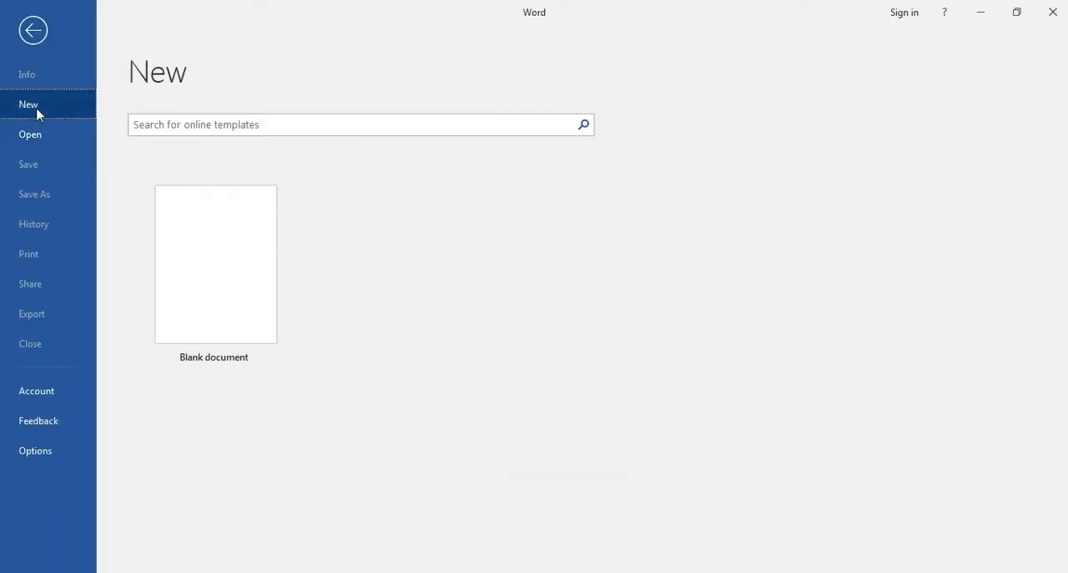
click(192, 249)
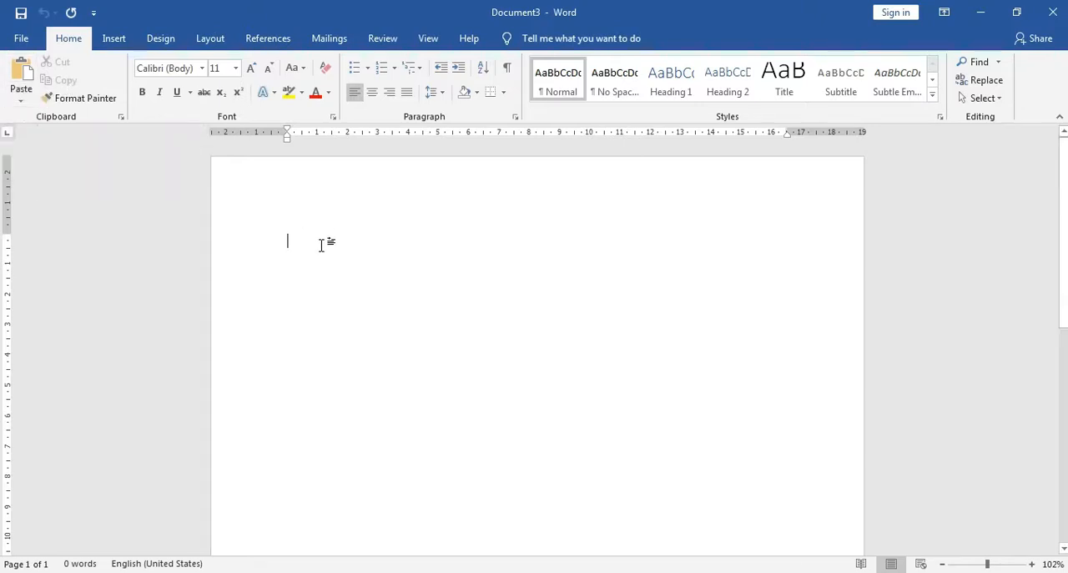
Write "Copy Paste" on the first line and set its font size to 18
text(Cop)
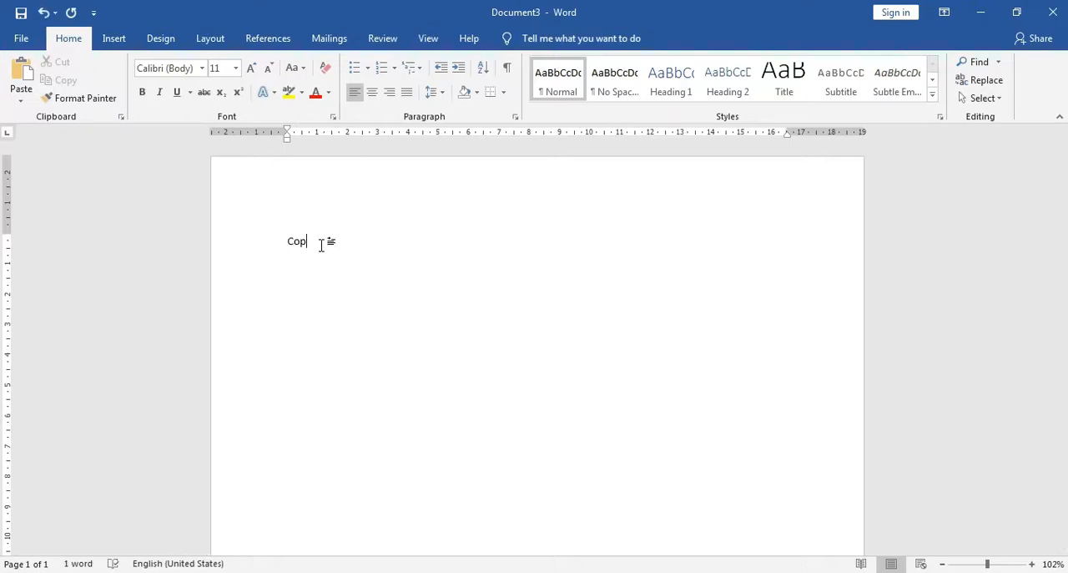
text(y Paste)
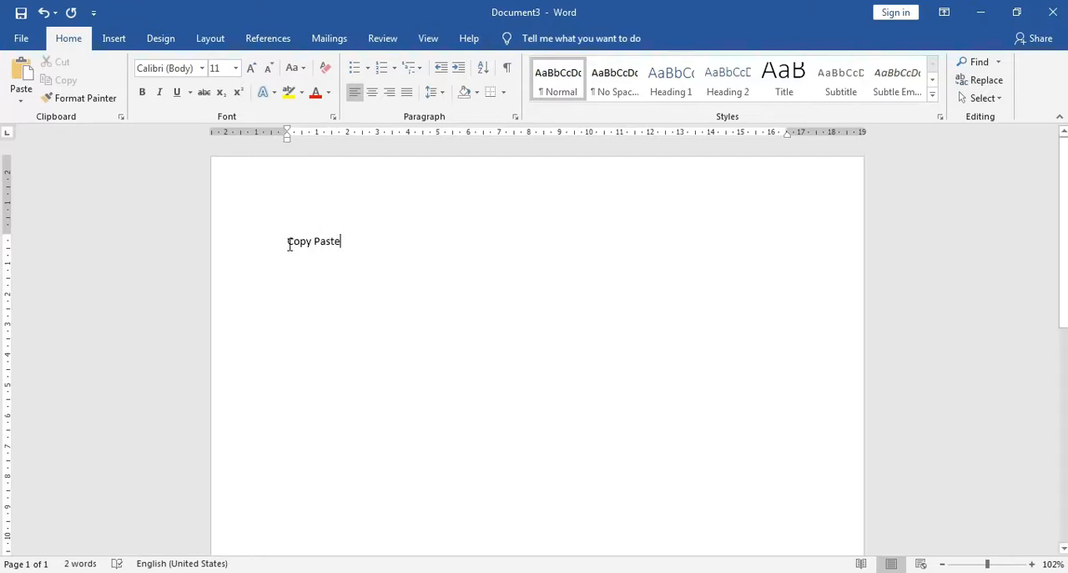
triple_click(343, 243)
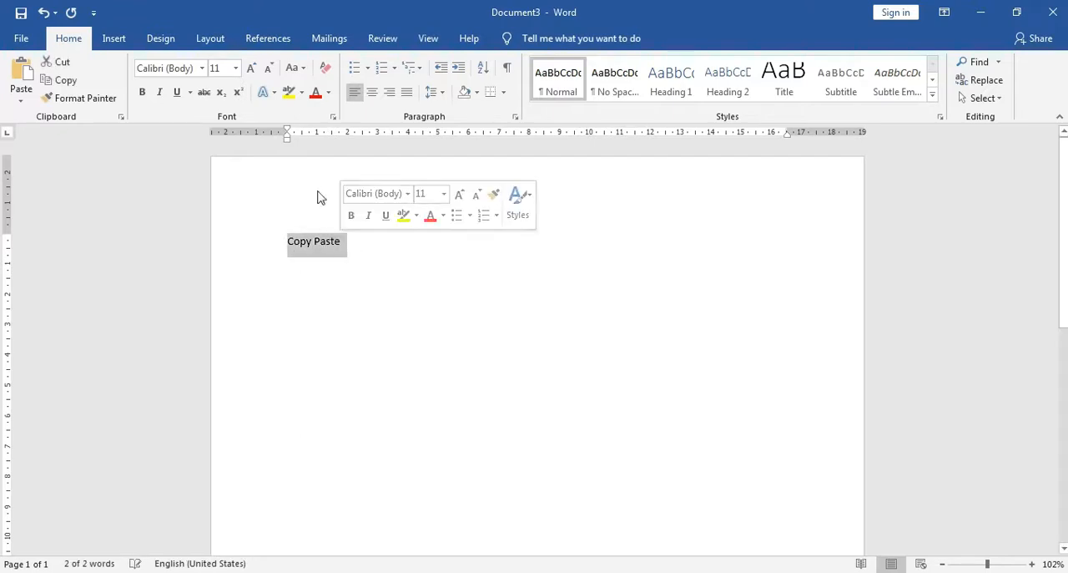
click(235, 68)
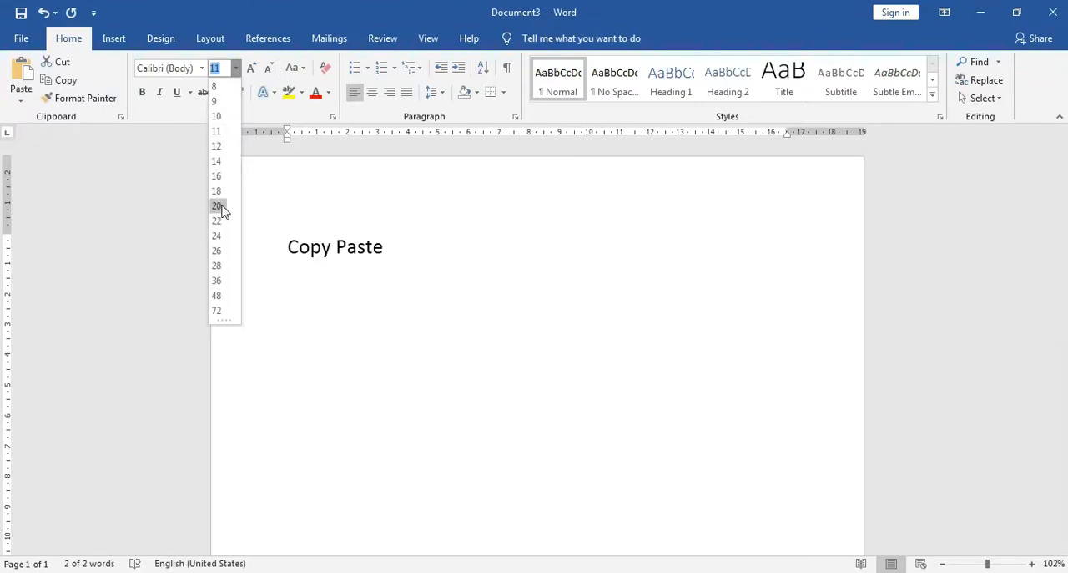
click(218, 191)
click(380, 244)
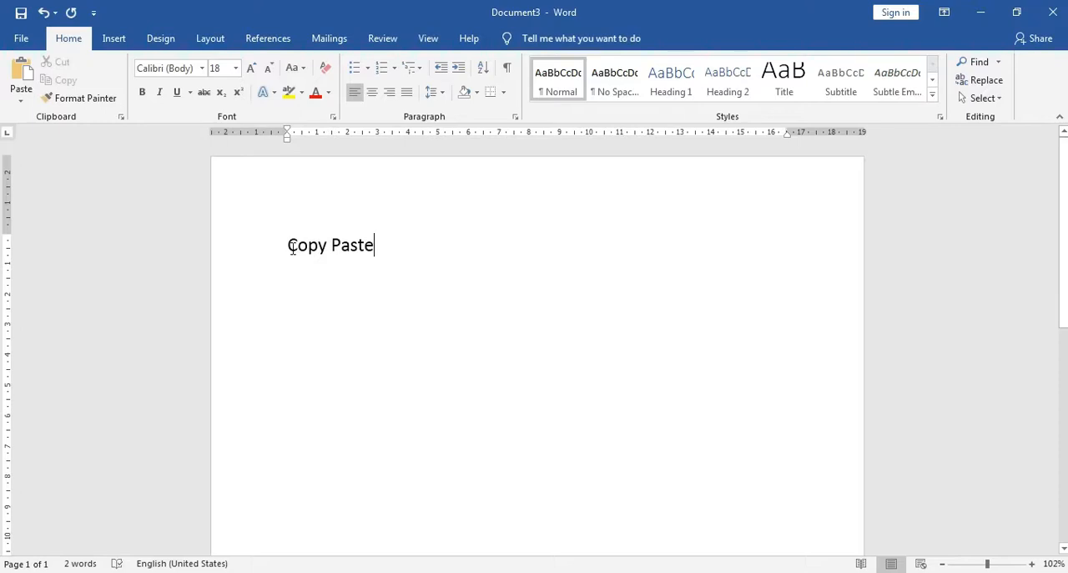
Retype "copy paste" by hand on the line below the first one and delete it again
drag(288, 245, 370, 248)
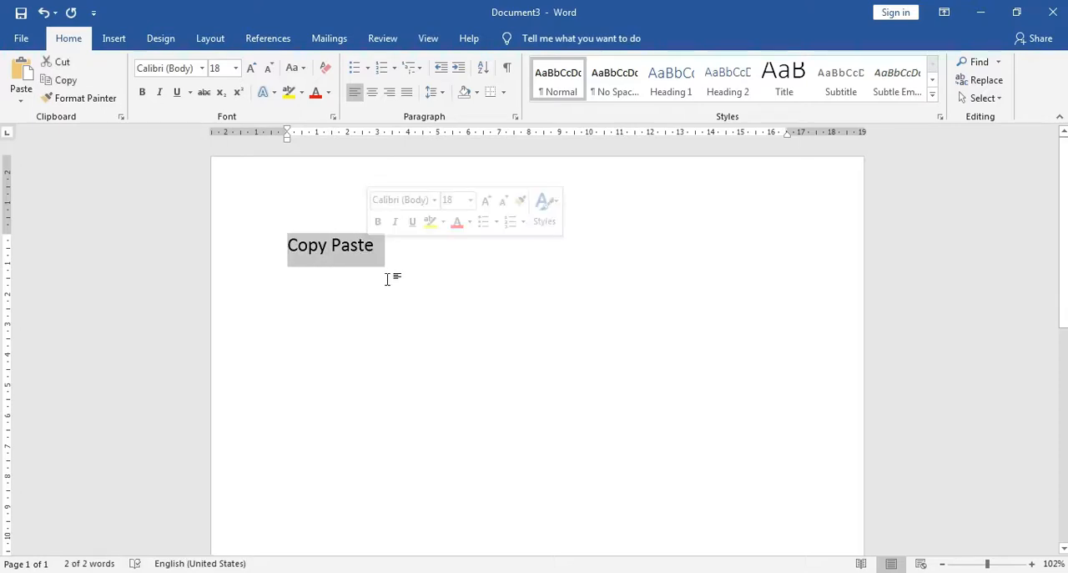
click(406, 255)
text(copy )
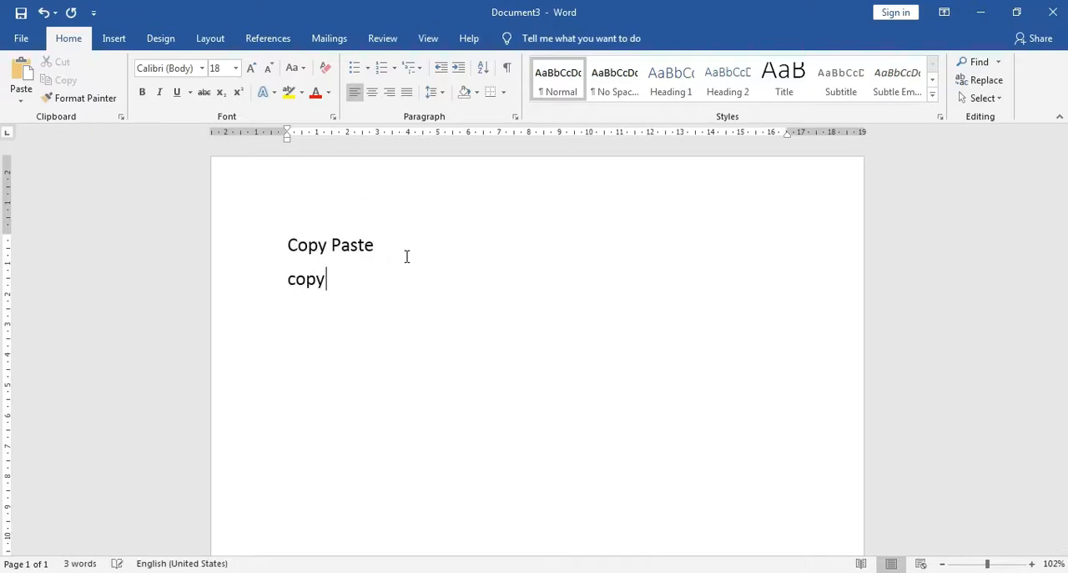
text(paste)
key(BackSpace)
key(BackSpace)
key(BackSpace)
key(BackSpace)
key(BackSpace)
key(BackSpace)
key(BackSpace)
key(BackSpace)
key(BackSpace)
key(BackSpace)
Select the words "Copy Paste" without the paragraph mark and clear the selection
click(288, 245)
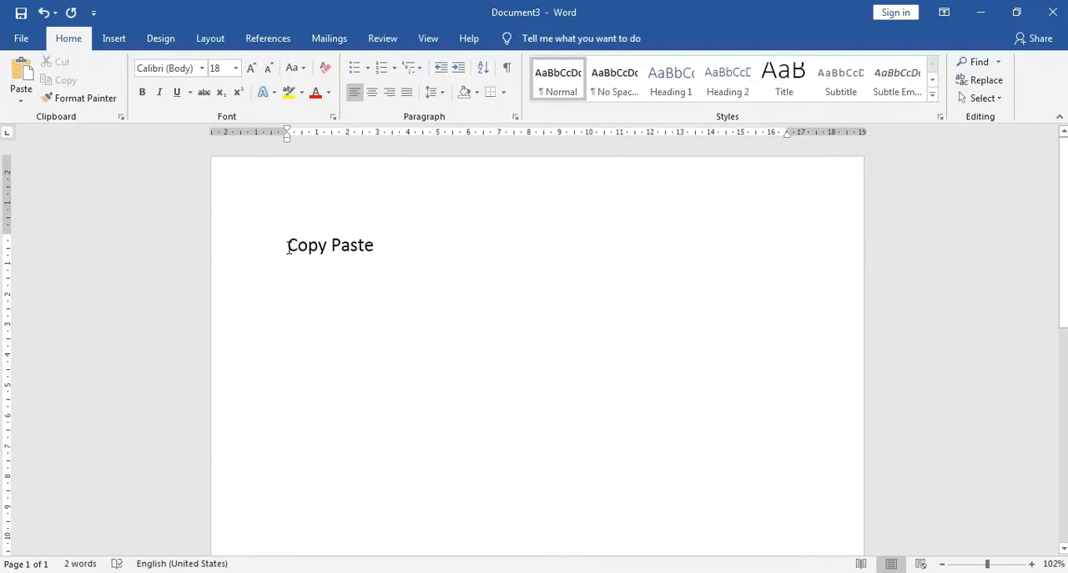
click(314, 288)
drag(288, 245, 388, 249)
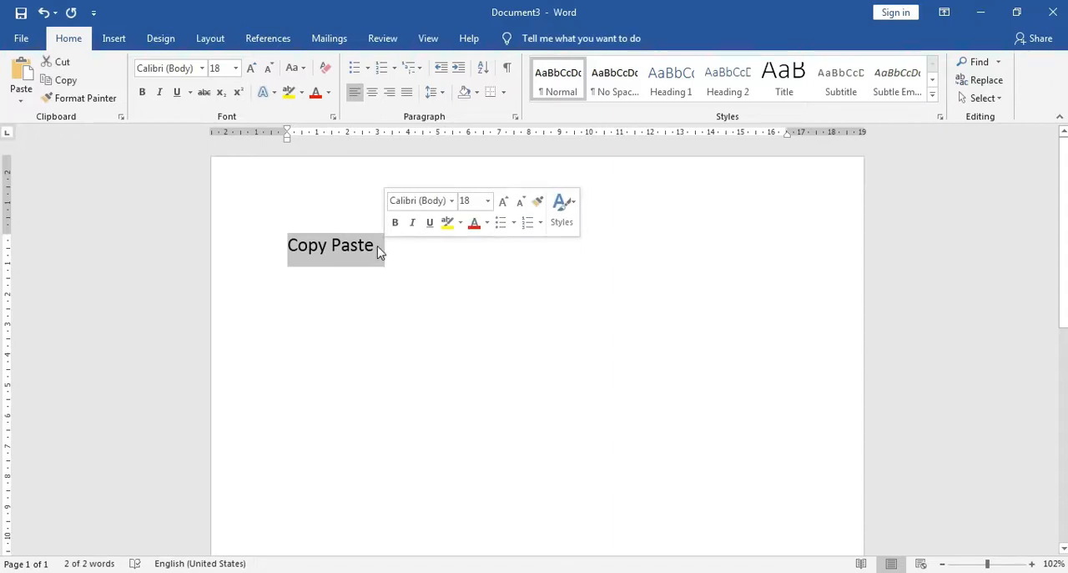
key(shift+Left)
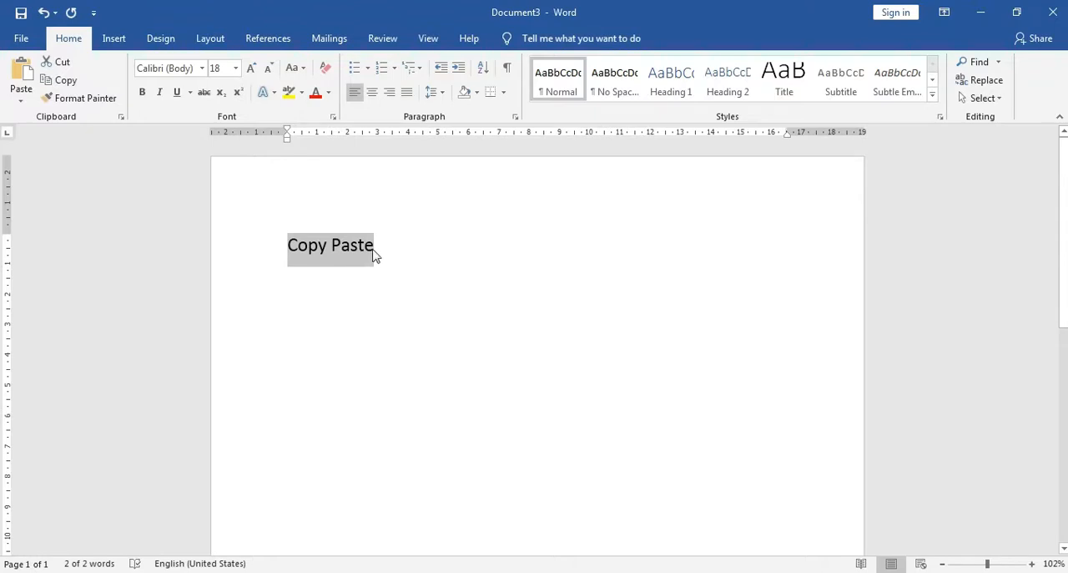
click(373, 255)
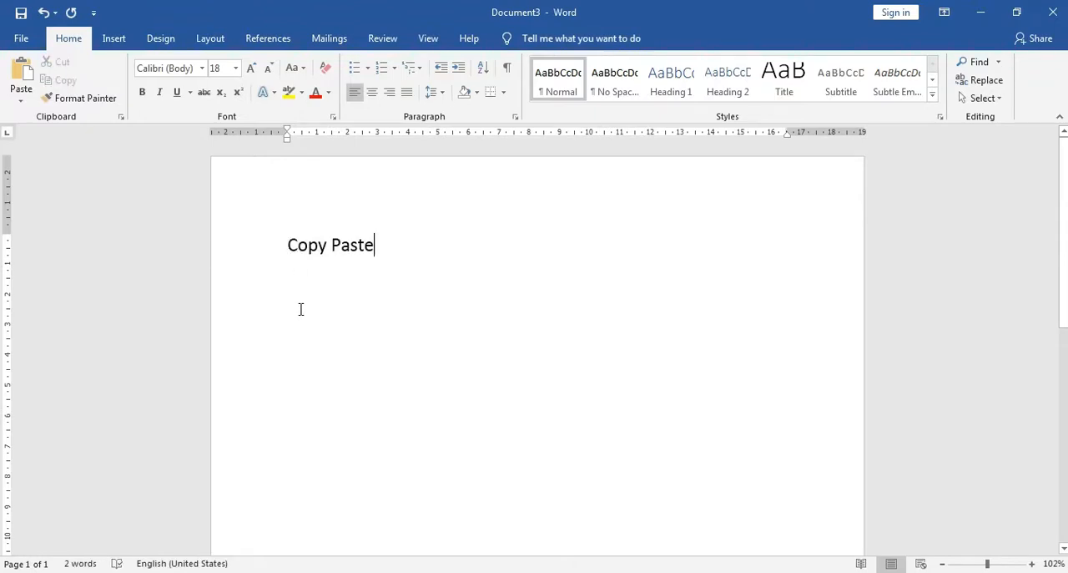
Select the text "Copy Paste" on the first line without its paragraph mark and copy it
click(288, 244)
triple_click(375, 246)
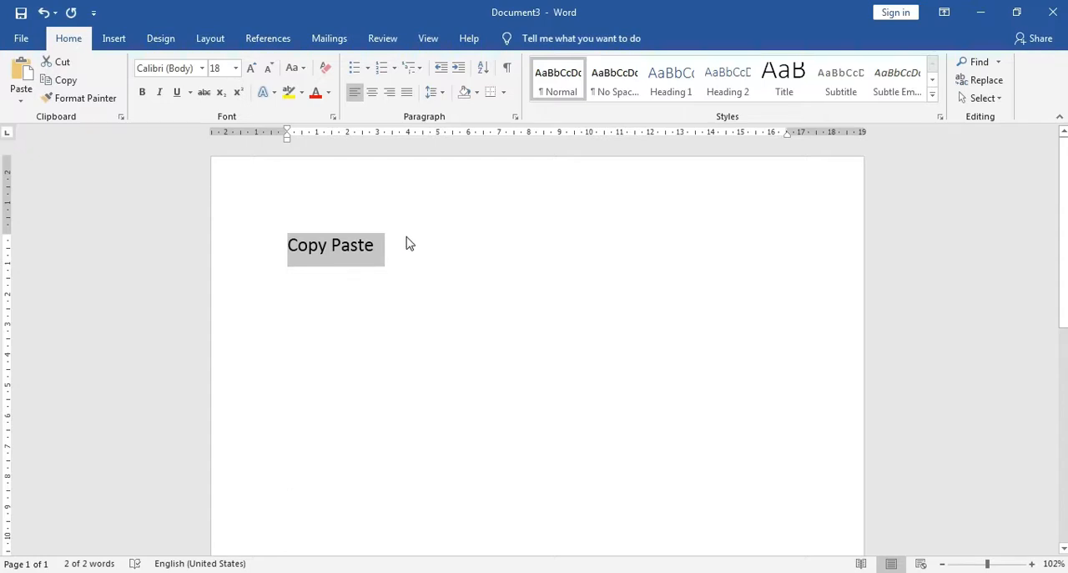
key(shift+Left)
right_click(349, 255)
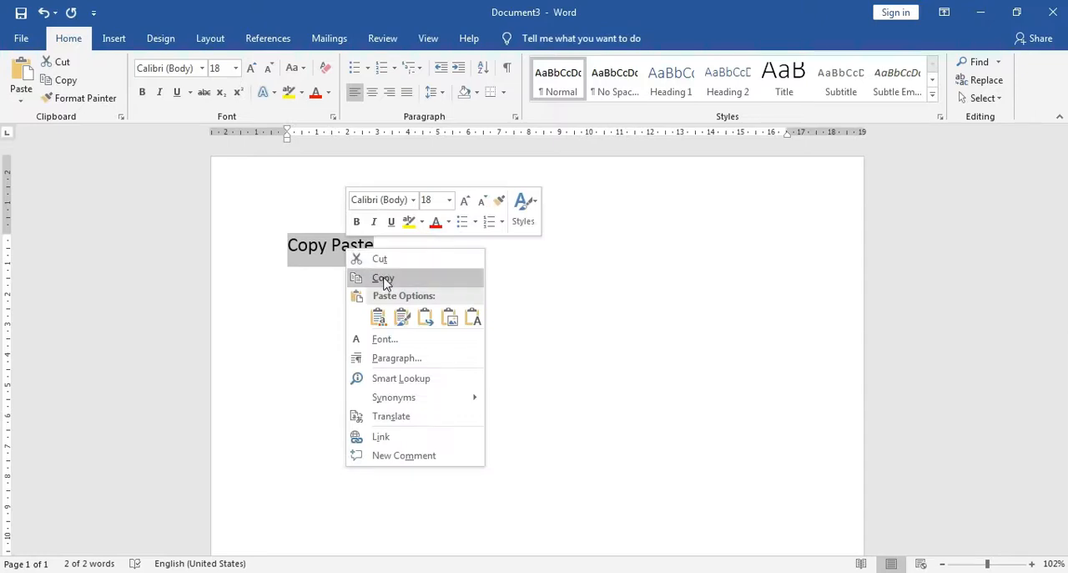
click(384, 279)
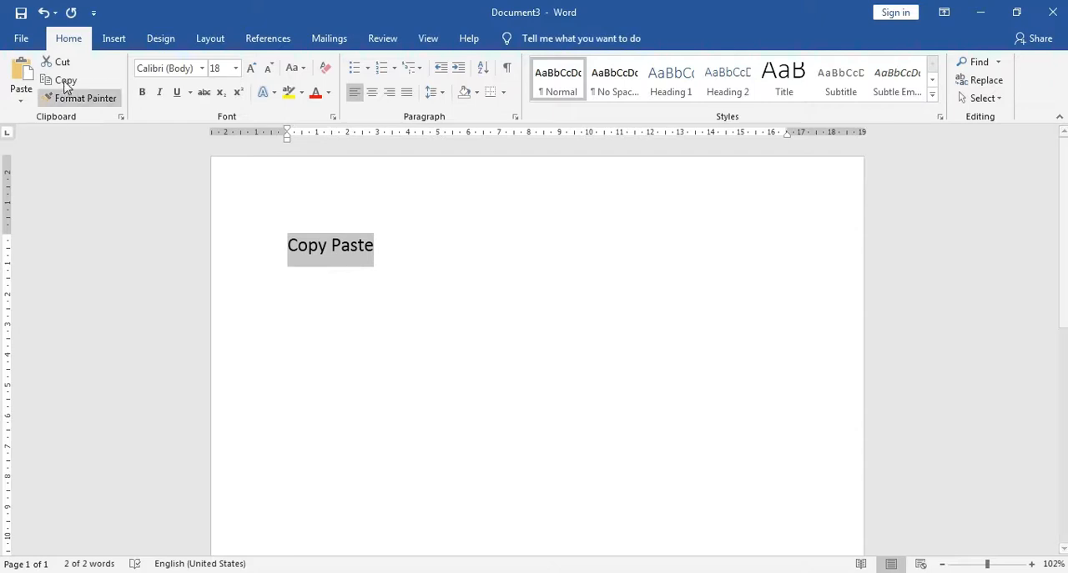
Paste the copied text on the line below using Keep Text Only, and dismiss the paste options
click(390, 280)
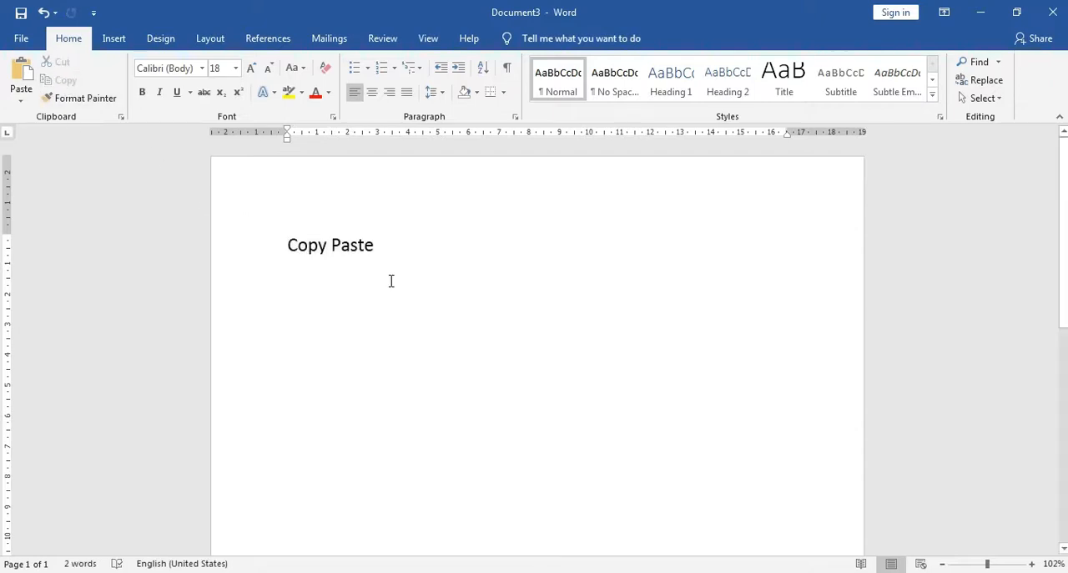
right_click(297, 283)
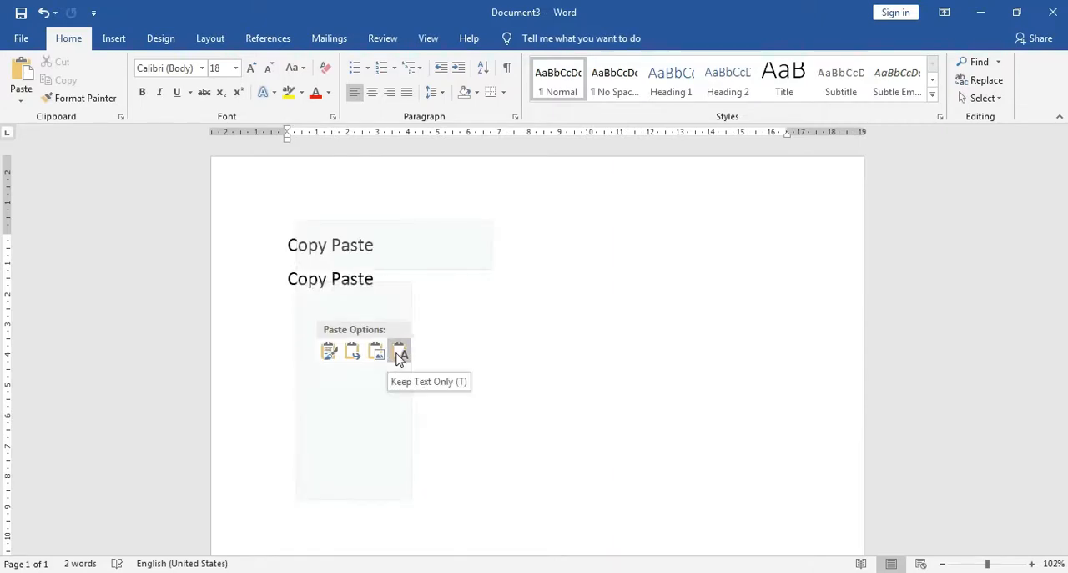
click(401, 355)
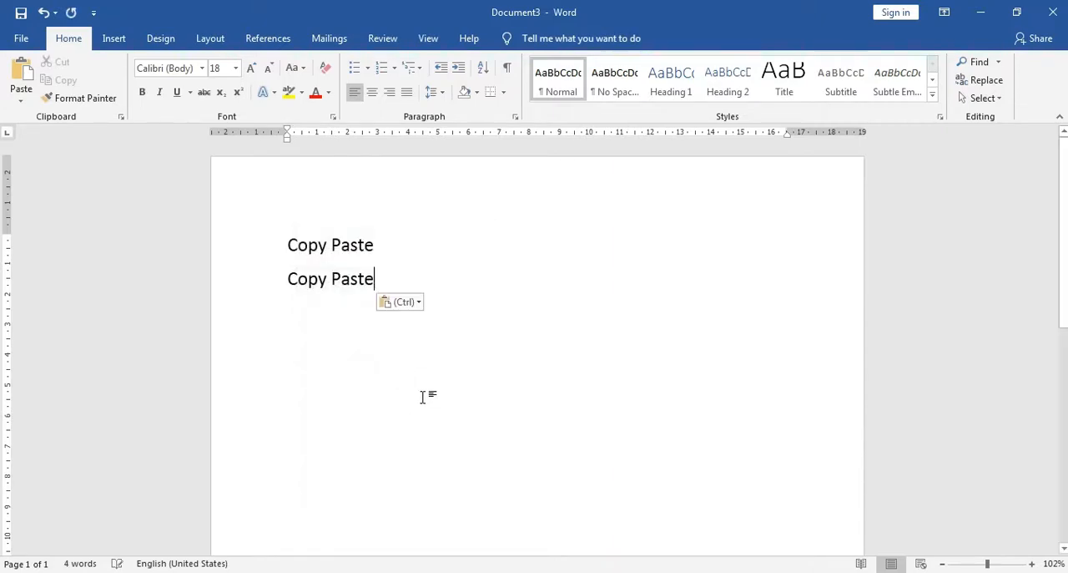
key(ctrl)
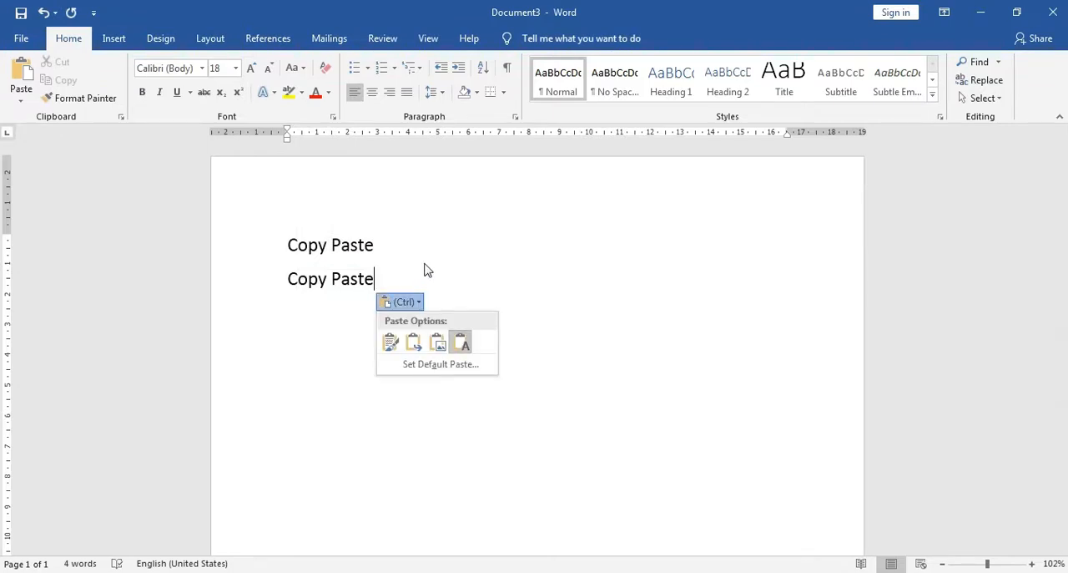
key(Escape)
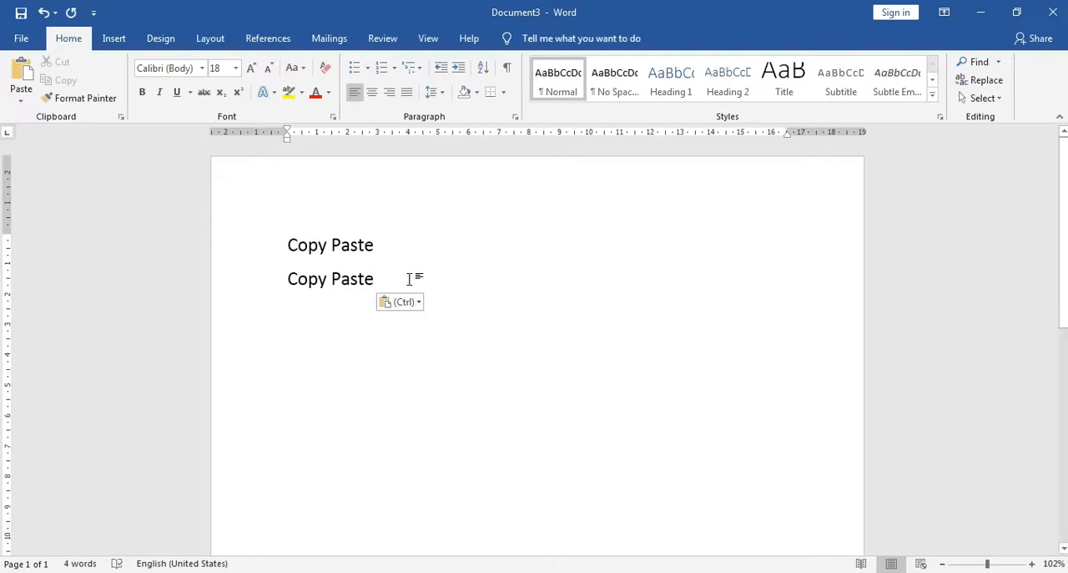
Undo the pasted second line and paste the copied text there again, repeating the undo and paste once
key(ctrl+z)
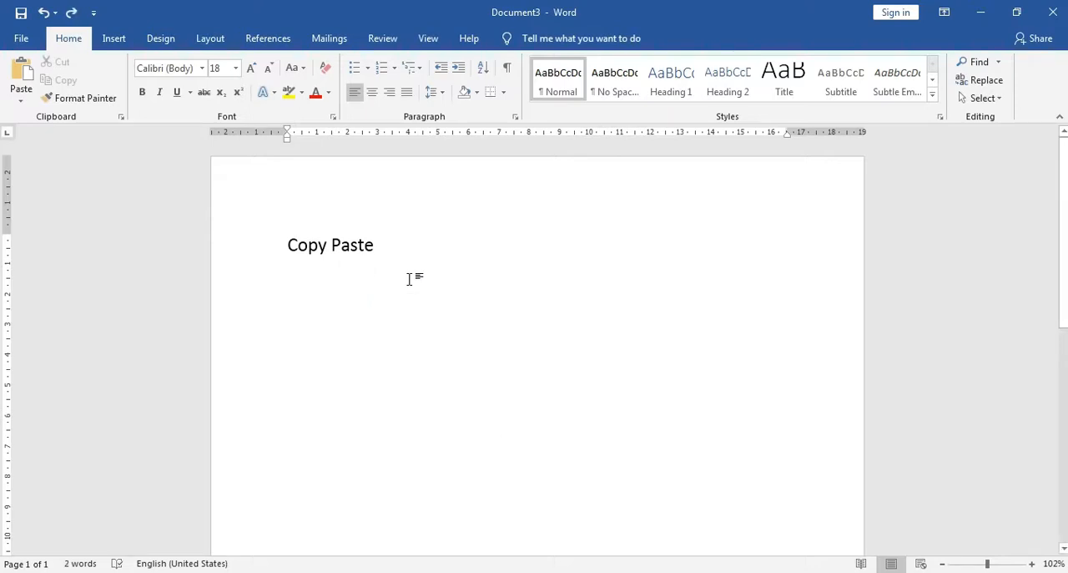
key(ctrl+v)
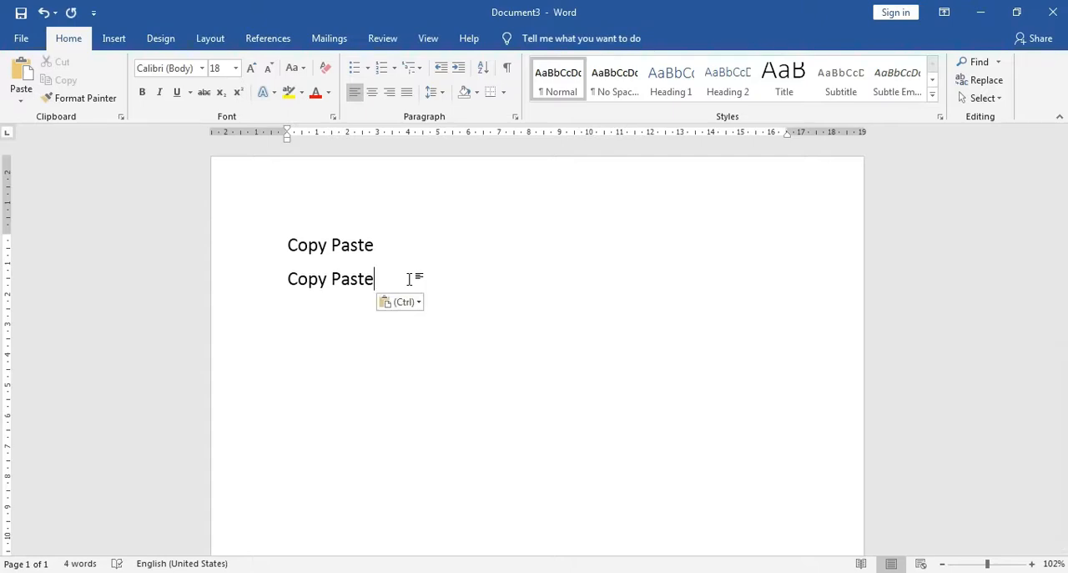
key(ctrl+z)
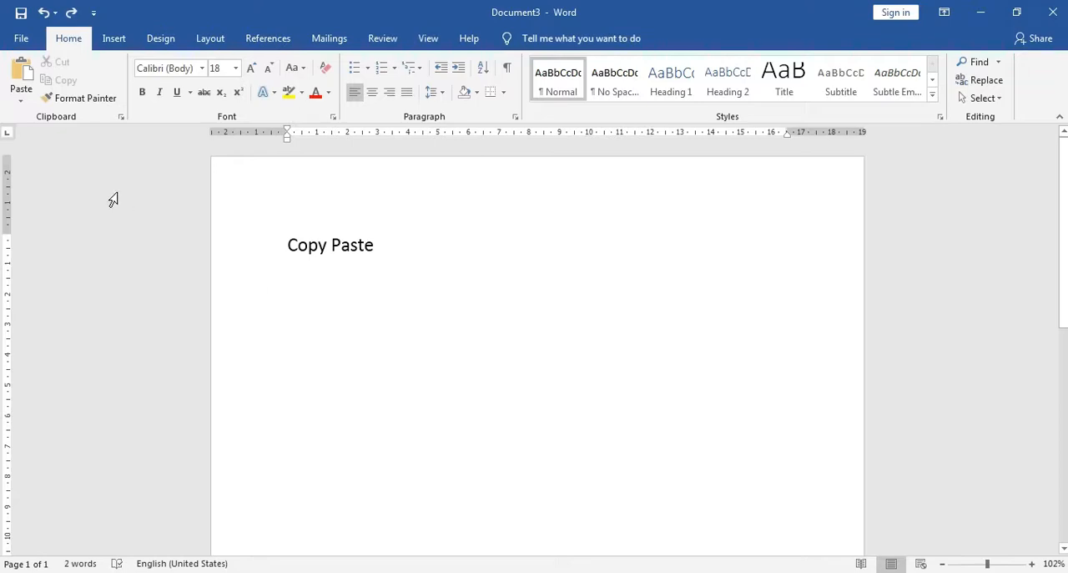
click(18, 74)
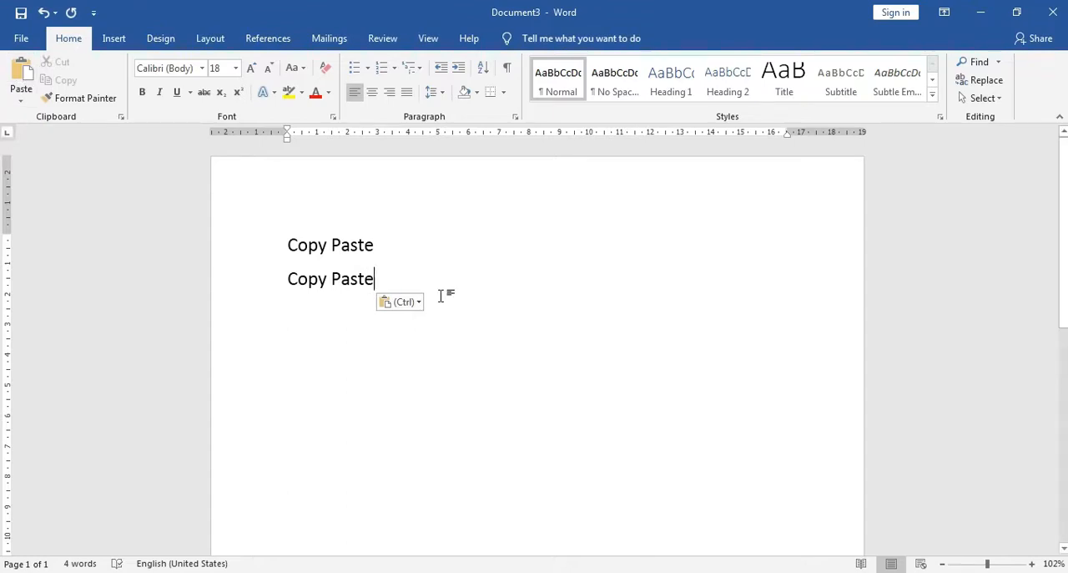
Paste the copied "Copy Paste" text on two new lines below the second one
key(Return)
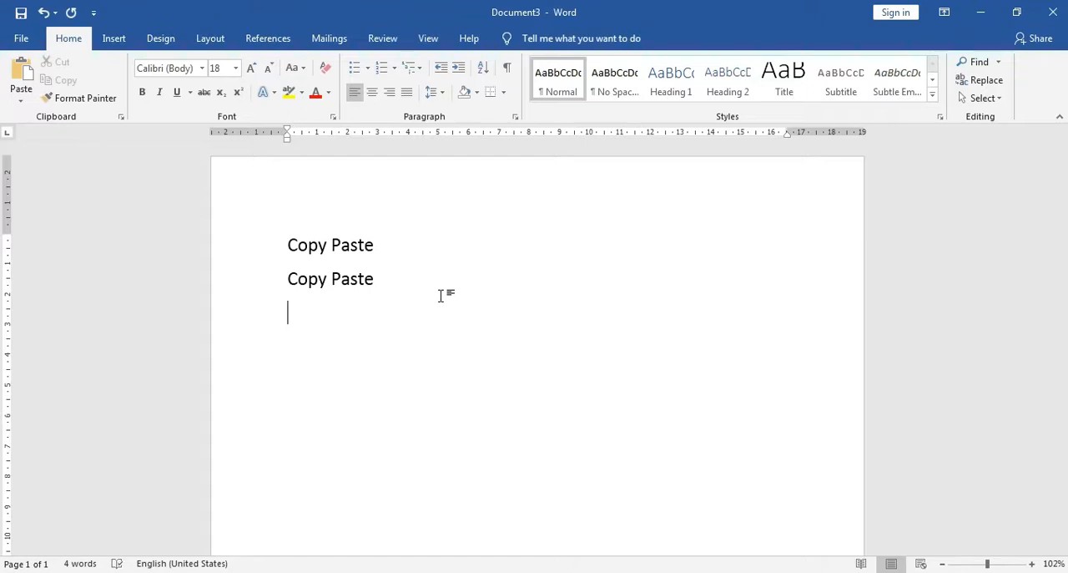
key(ctrl+v)
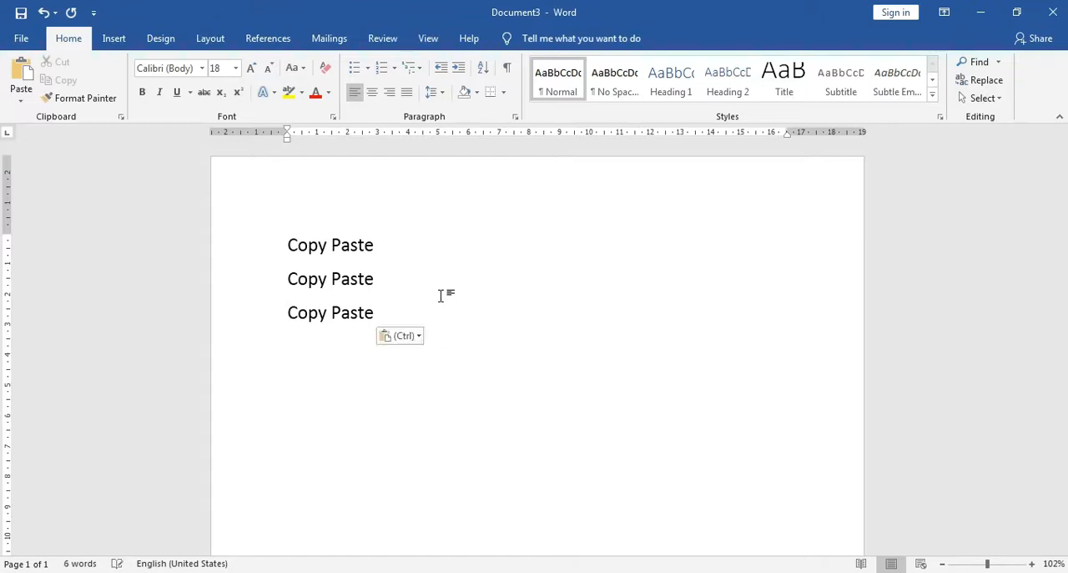
key(Return)
key(ctrl+v)
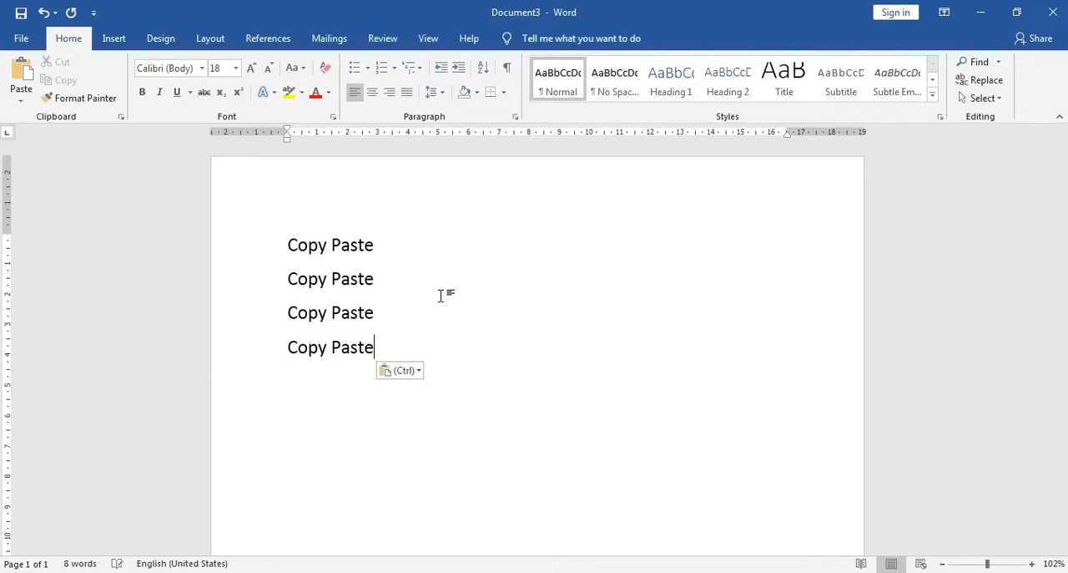
Cut the "Copy Paste" text from the second line, keeping that line's paragraph mark in place
click(382, 314)
click(400, 317)
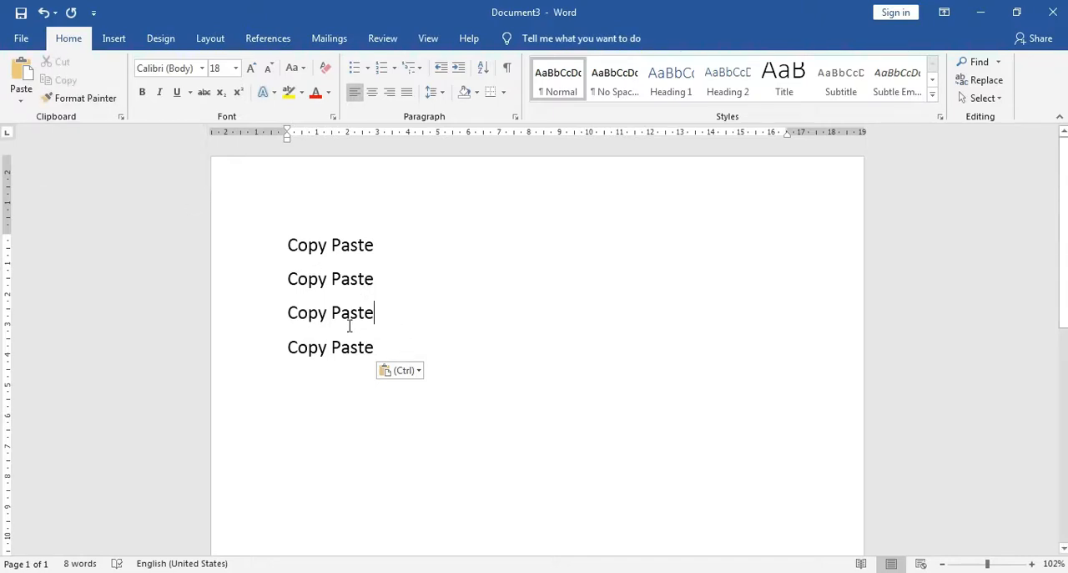
click(242, 282)
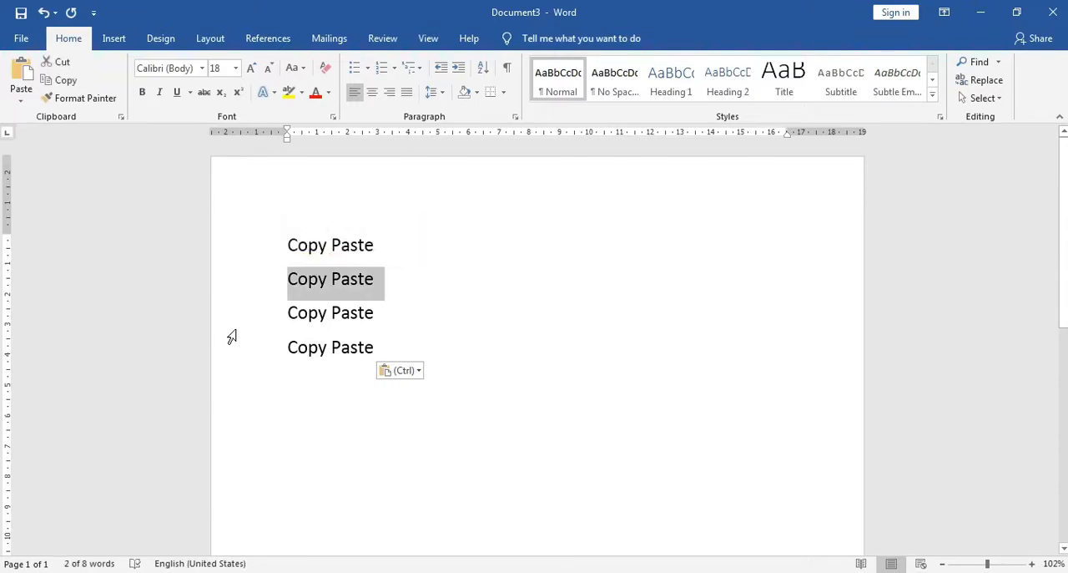
key(shift+Left)
key(shift+Left)
click(62, 63)
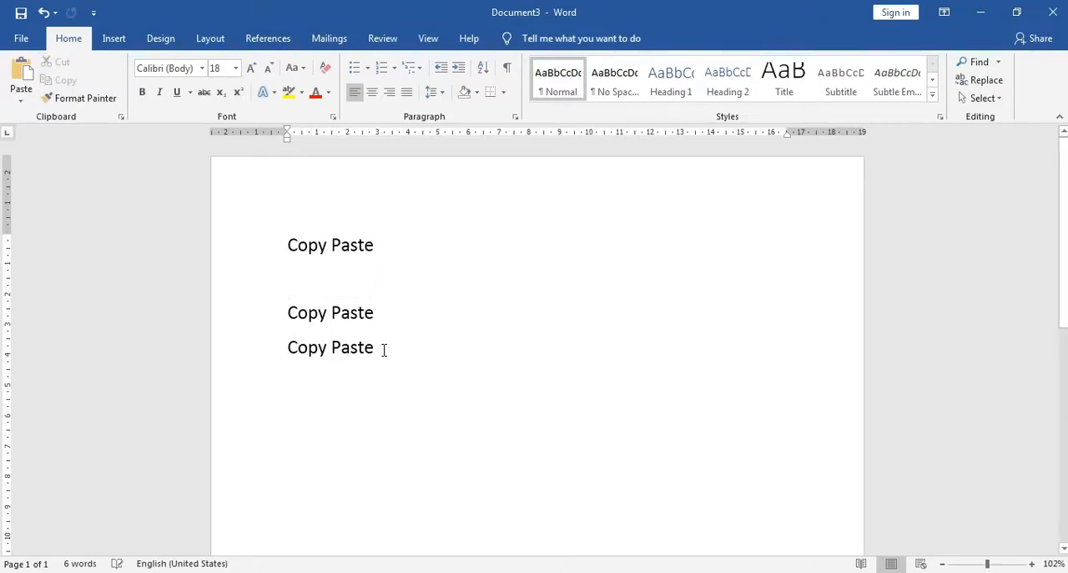
Insert new lines above the first "Copy Paste" and enter "Home:" with "Ribbon Clipboard" on the line below it
key(Return)
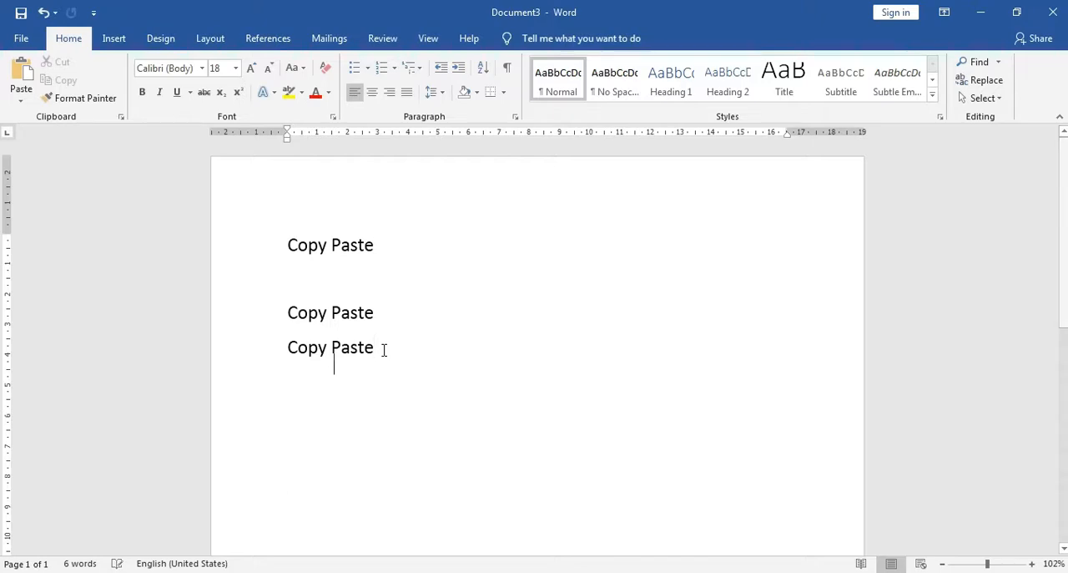
click(291, 240)
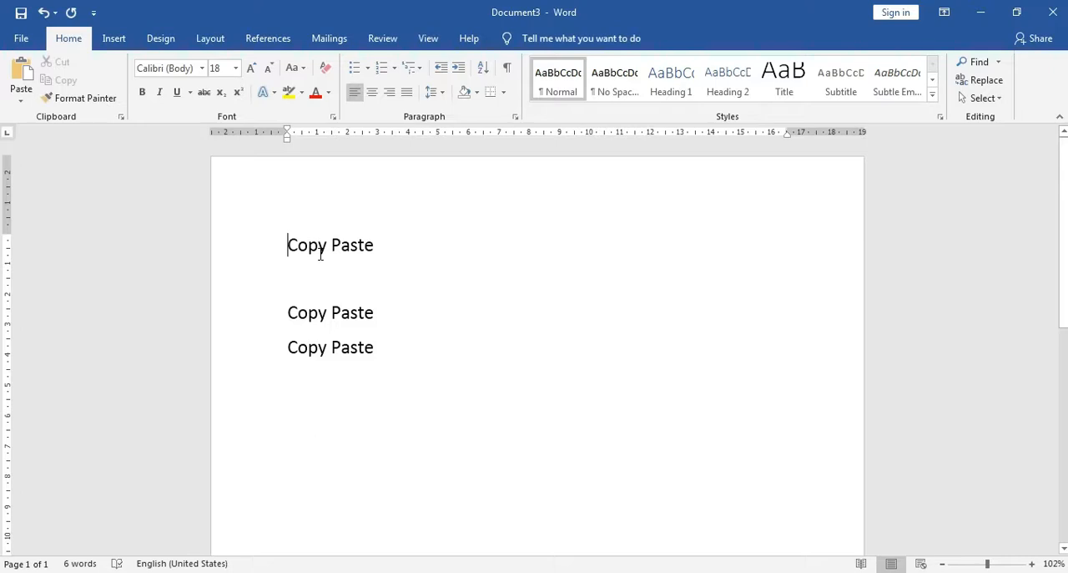
key(Return)
click(351, 238)
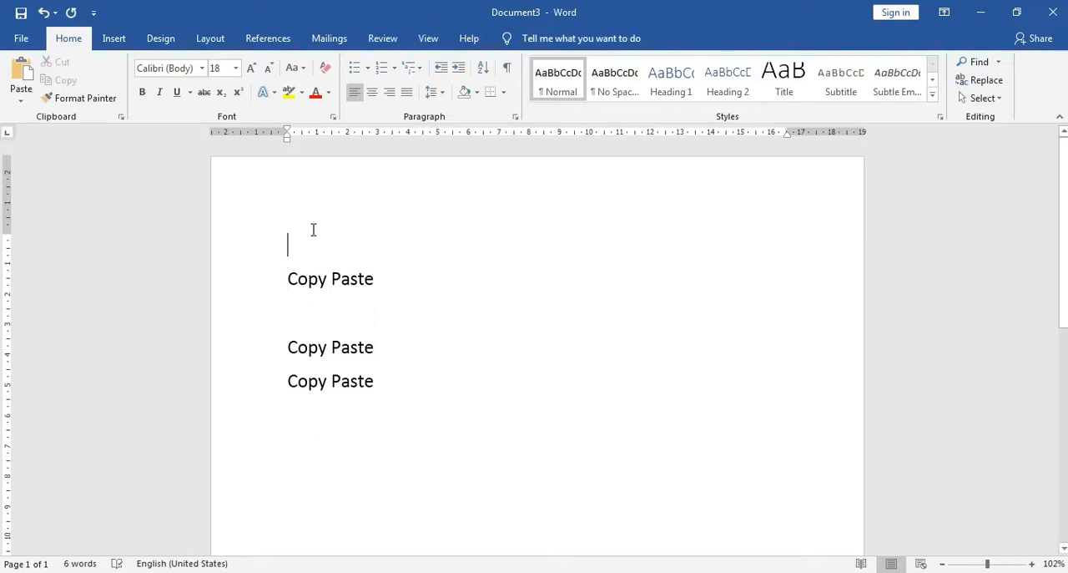
text(Hom)
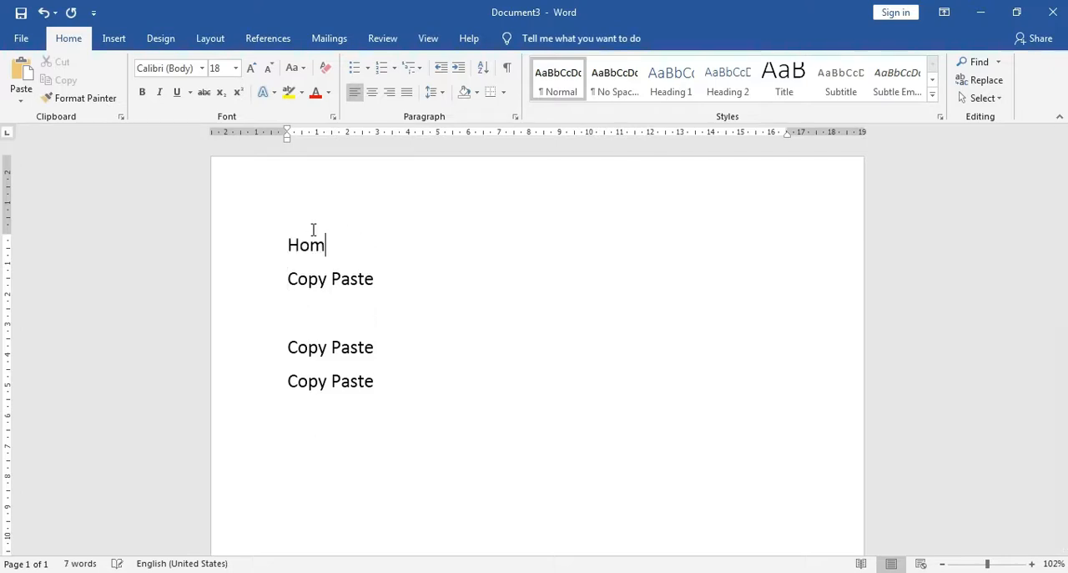
text(e:)
key(Return)
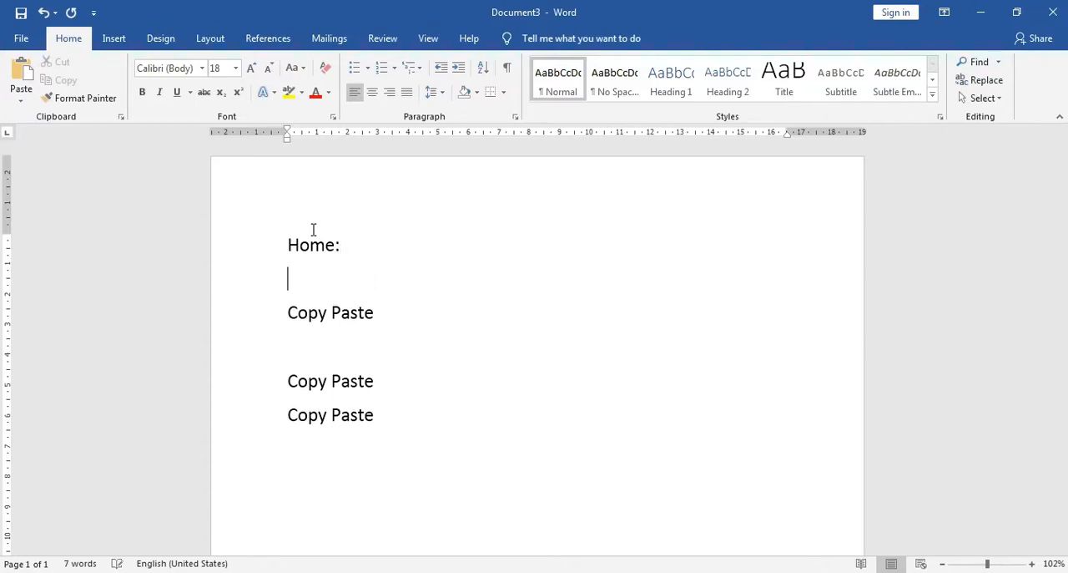
text(Ribbon Cli)
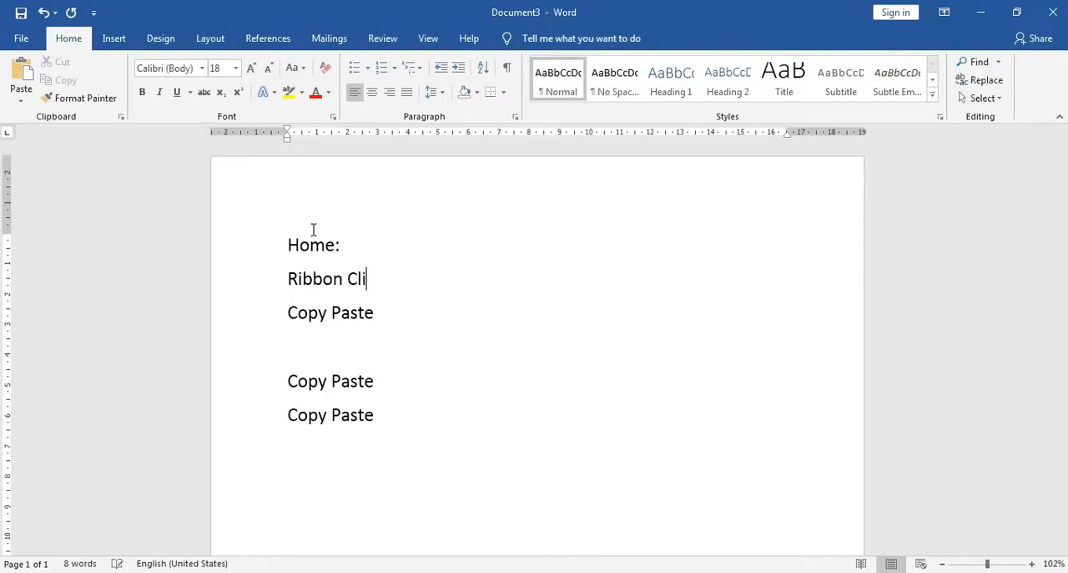
text(pboard)
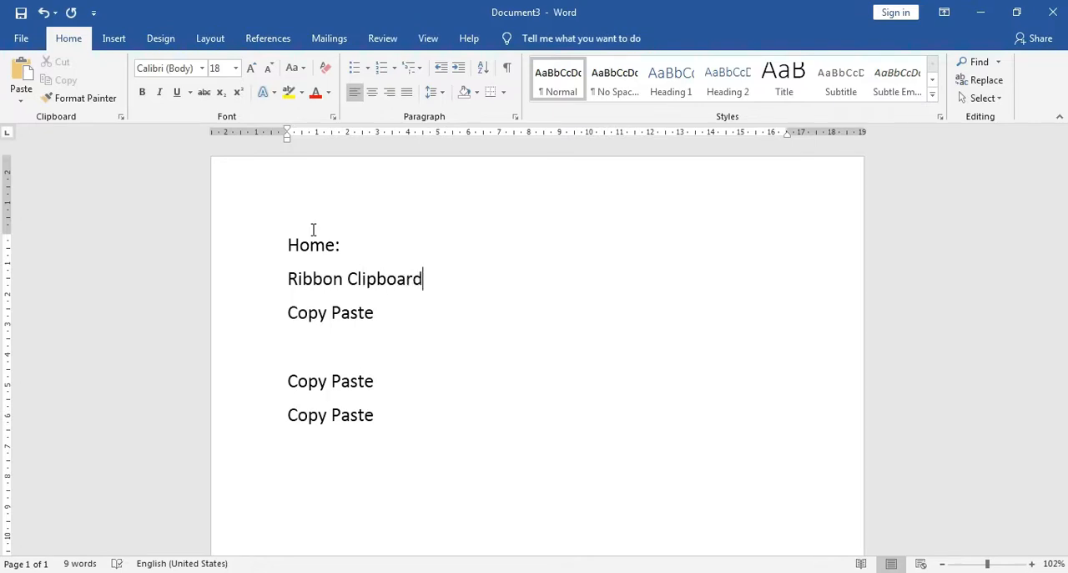
click(329, 352)
text(Copy )
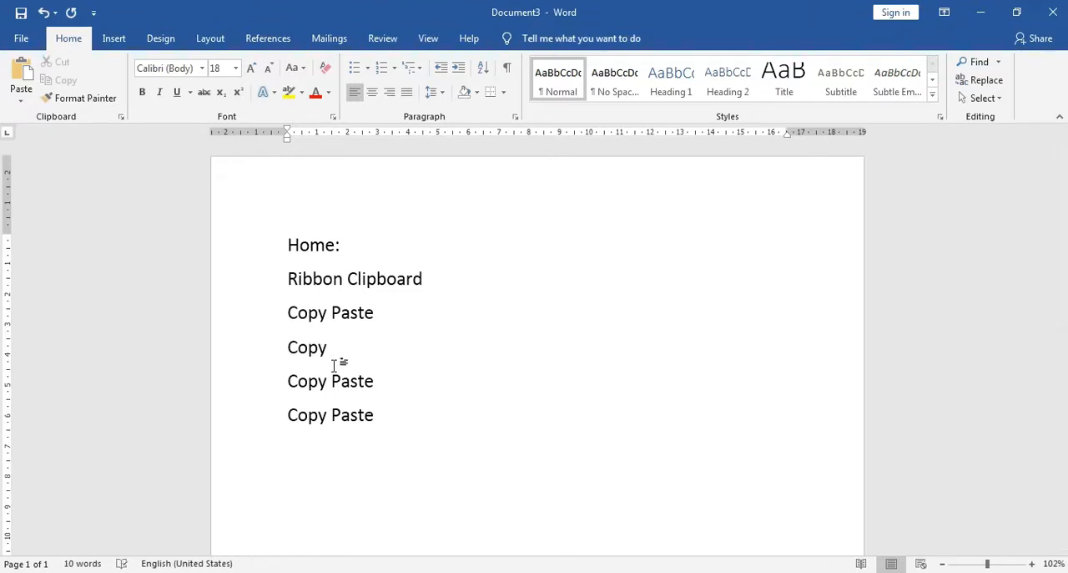
text(Pa)
key(BackSpace)
key(BackSpace)
key(BackSpace)
key(BackSpace)
key(BackSpace)
key(BackSpace)
key(BackSpace)
Add two blank lines below the last "Copy Paste" line and view the description of the Format Painter command
scroll(376, 356, down, 1)
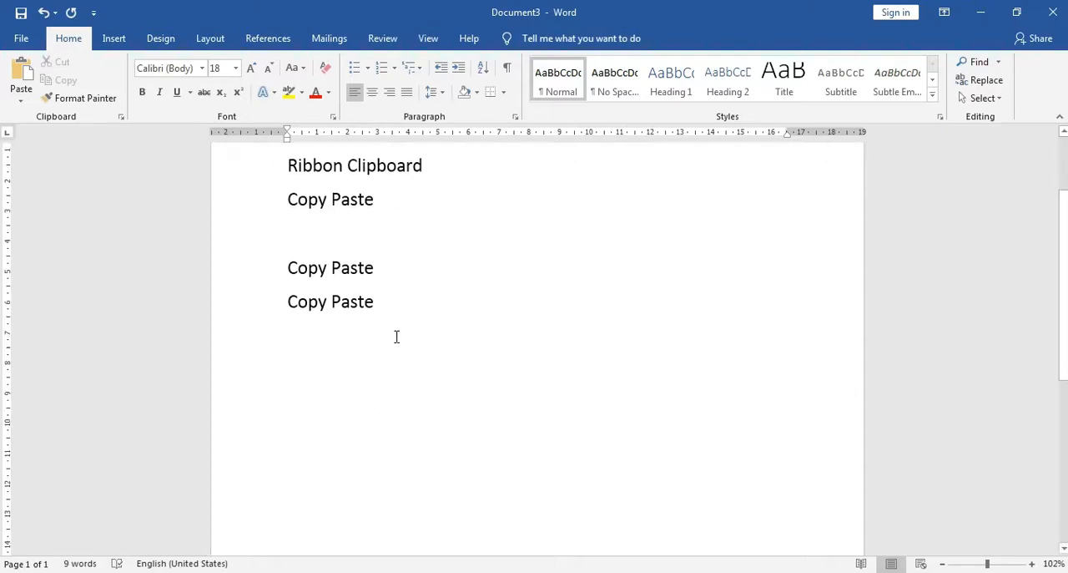
scroll(410, 351, up, 1)
key(Return)
key(Return)
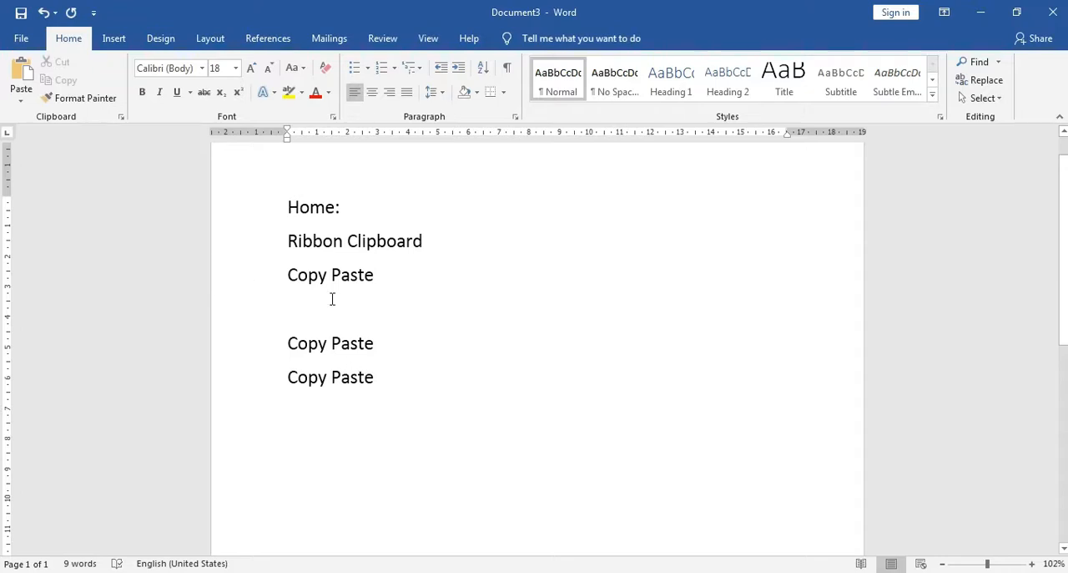
click(56, 98)
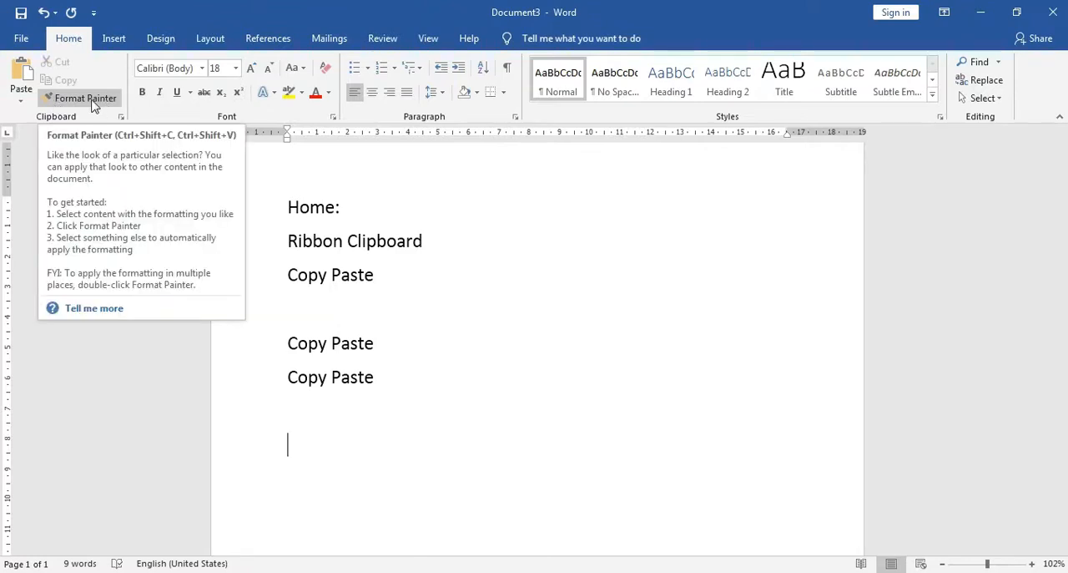
Duplicate the "Copy Paste" line under "Ribbon Clipboard" onto the blank line below it and remove the extra empty line
click(381, 343)
click(385, 380)
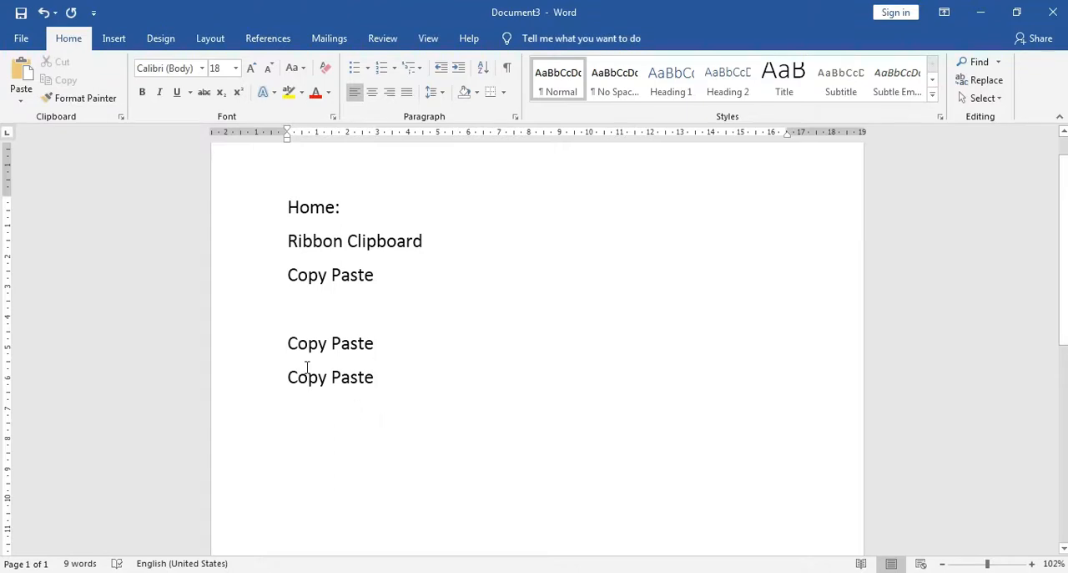
click(287, 343)
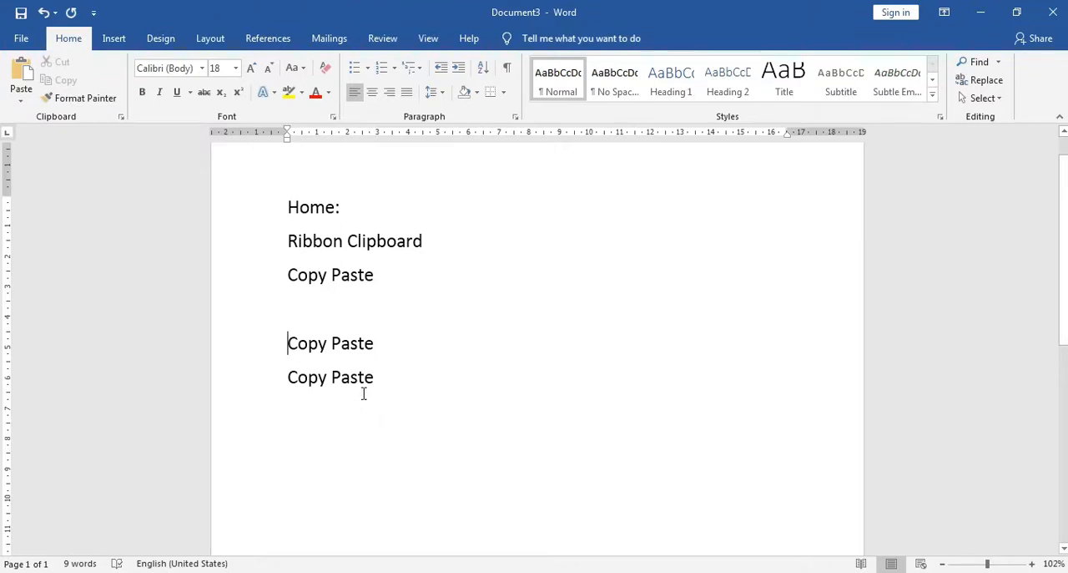
click(333, 302)
click(289, 274)
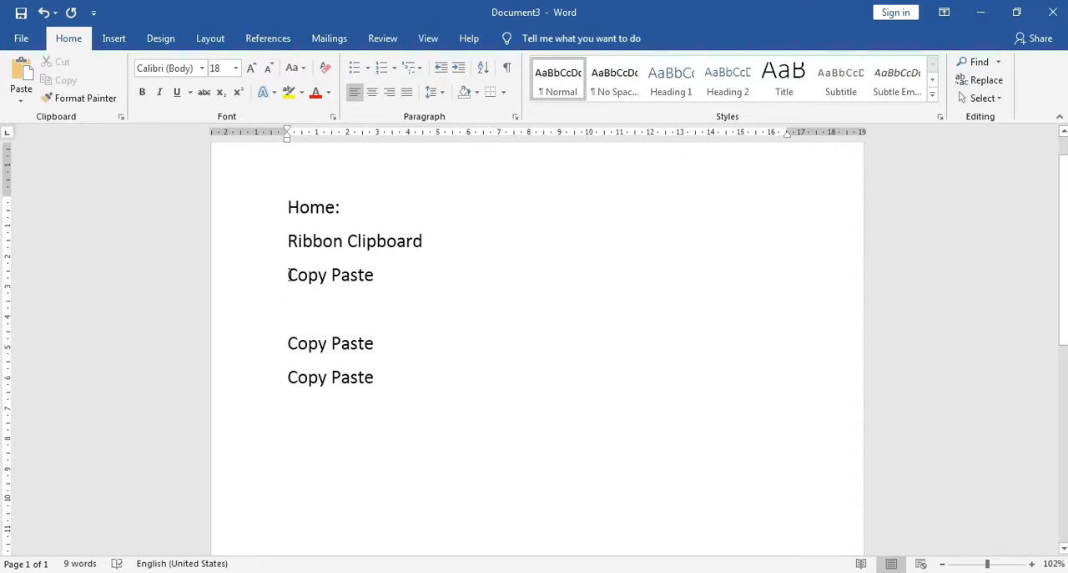
shift+click(375, 275)
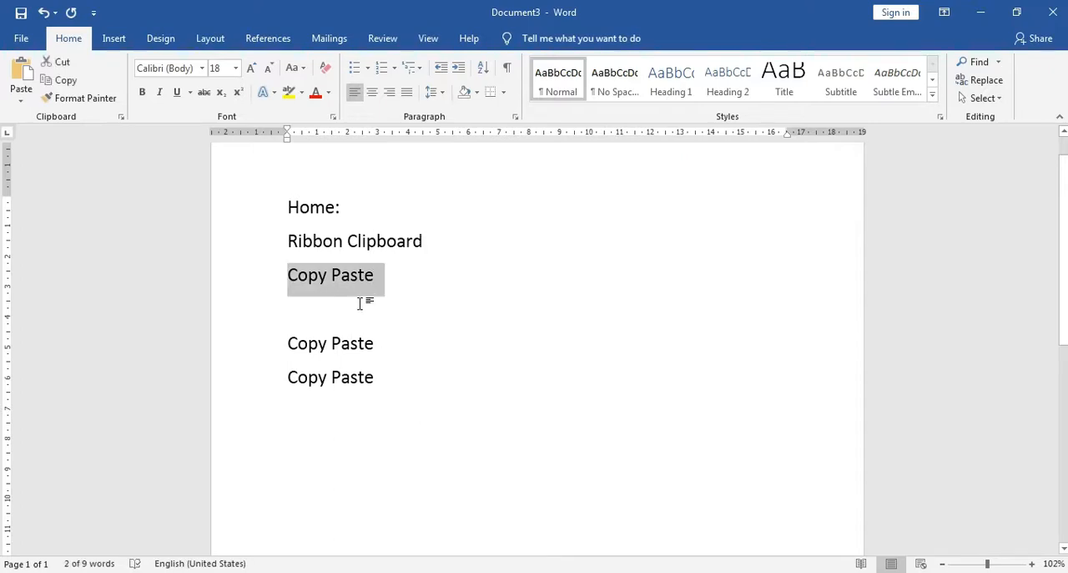
click(357, 309)
key(ctrl+v)
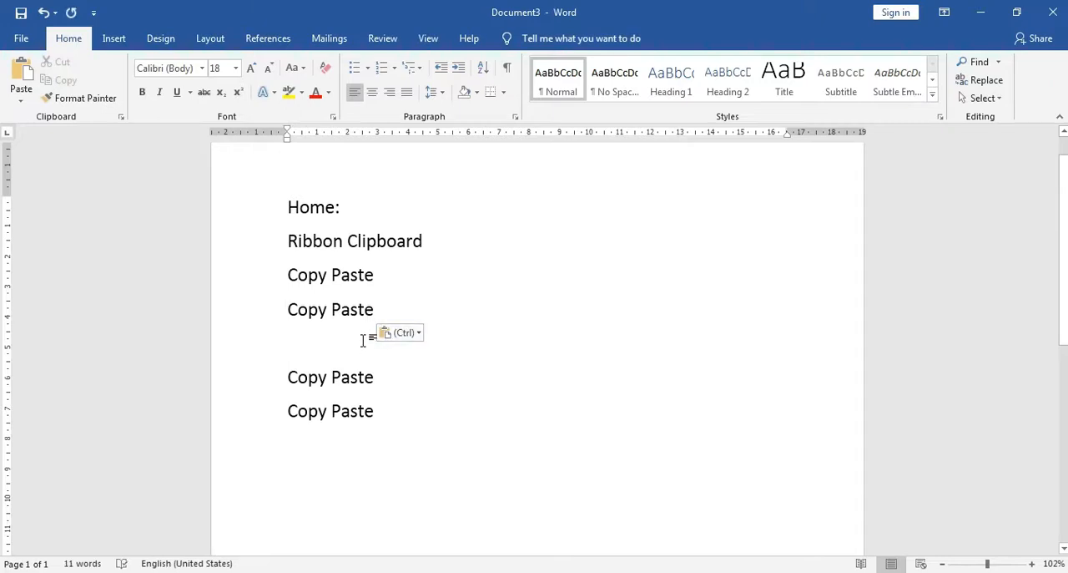
key(Delete)
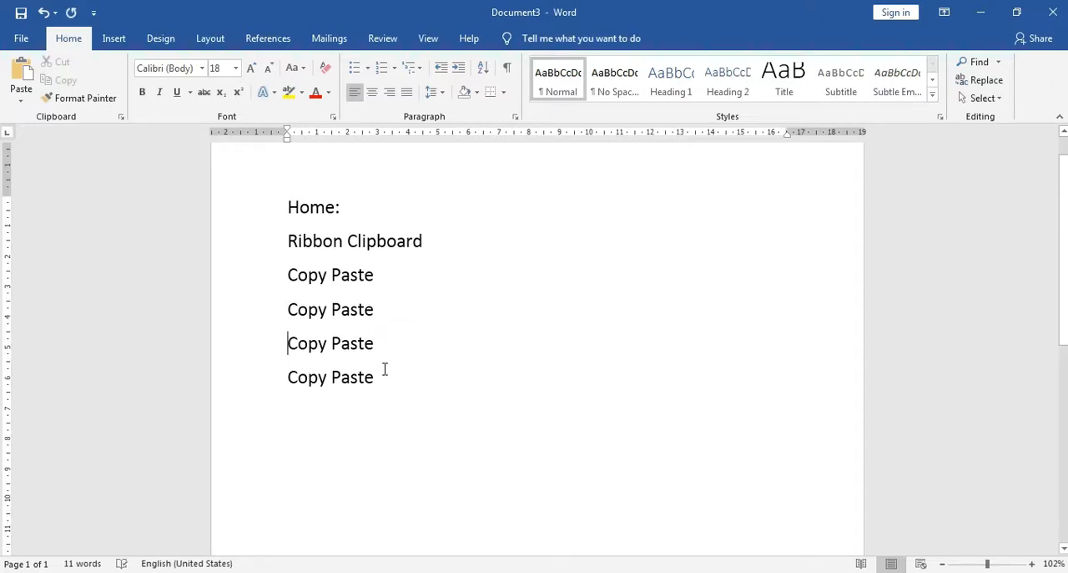
Prefix the first two "Copy Paste" lines with the labels "1." and "a." as ordinary text
key(Up)
text(1.)
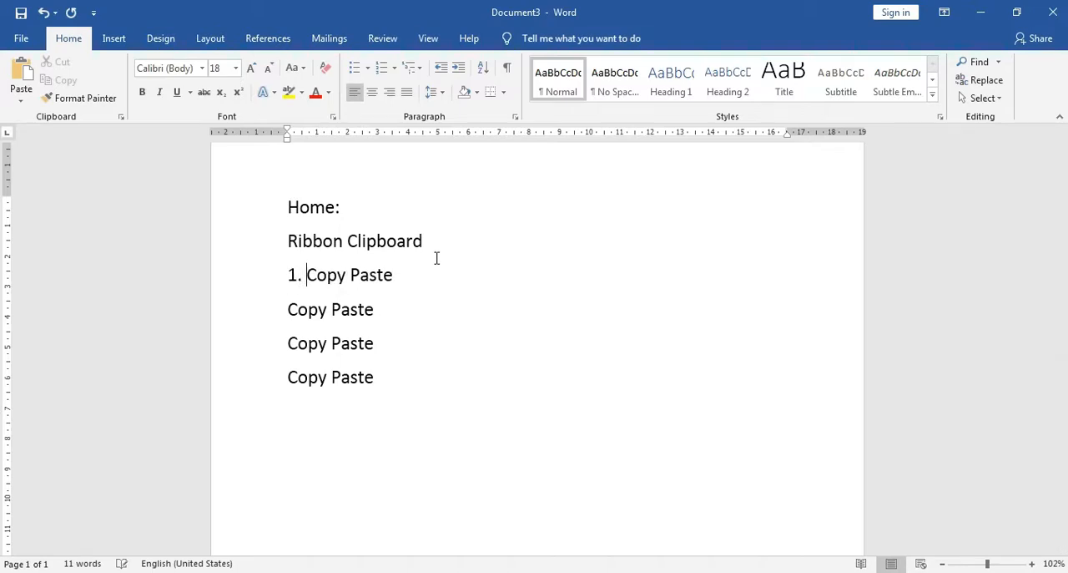
click(288, 312)
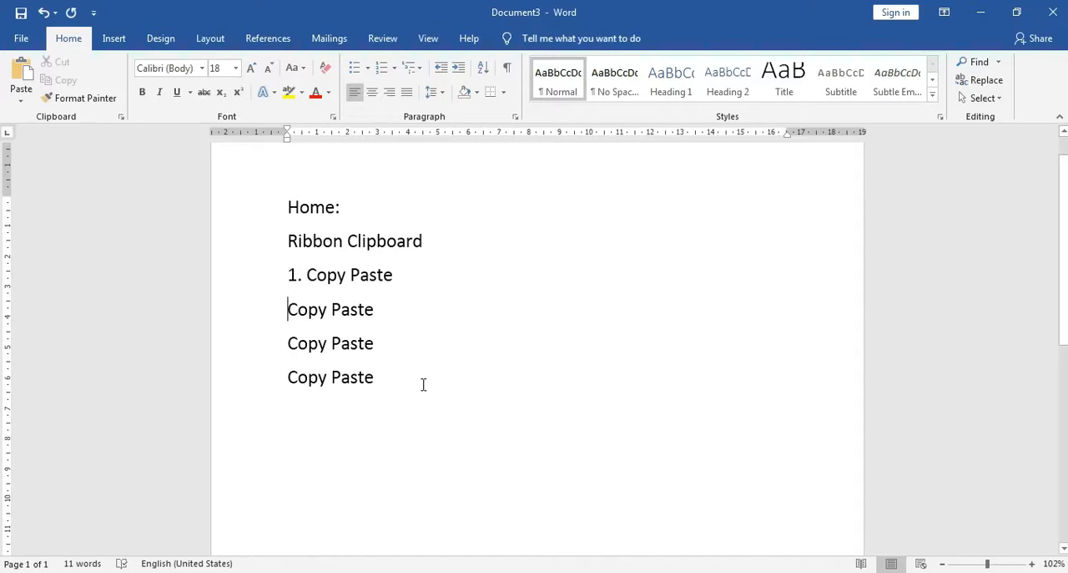
text(a.)
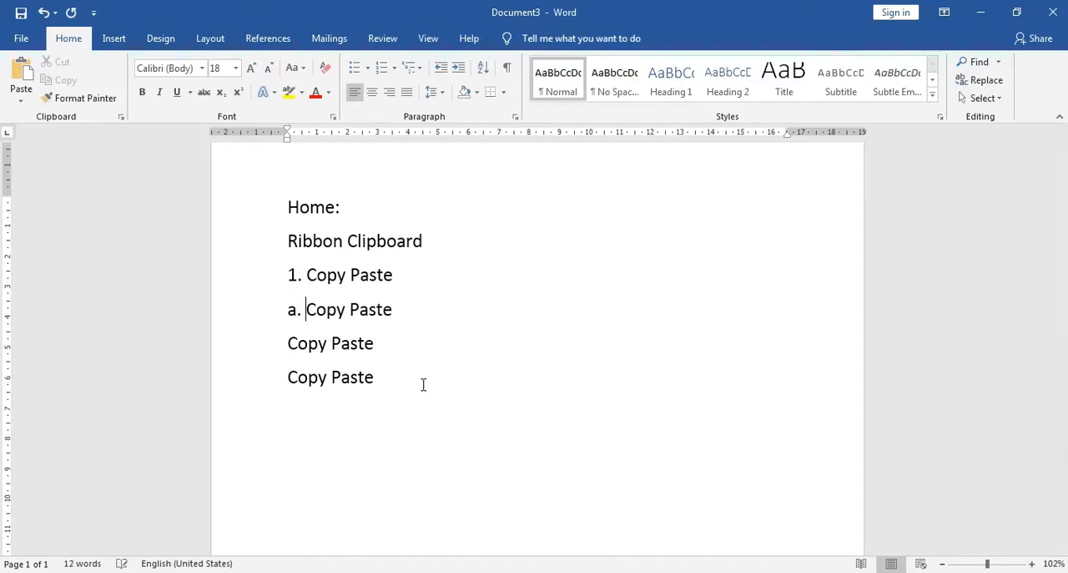
Prefix the third and fourth "Copy Paste" lines with "1." and "a." using wider spacing, and widen the first line's label spacing
click(288, 347)
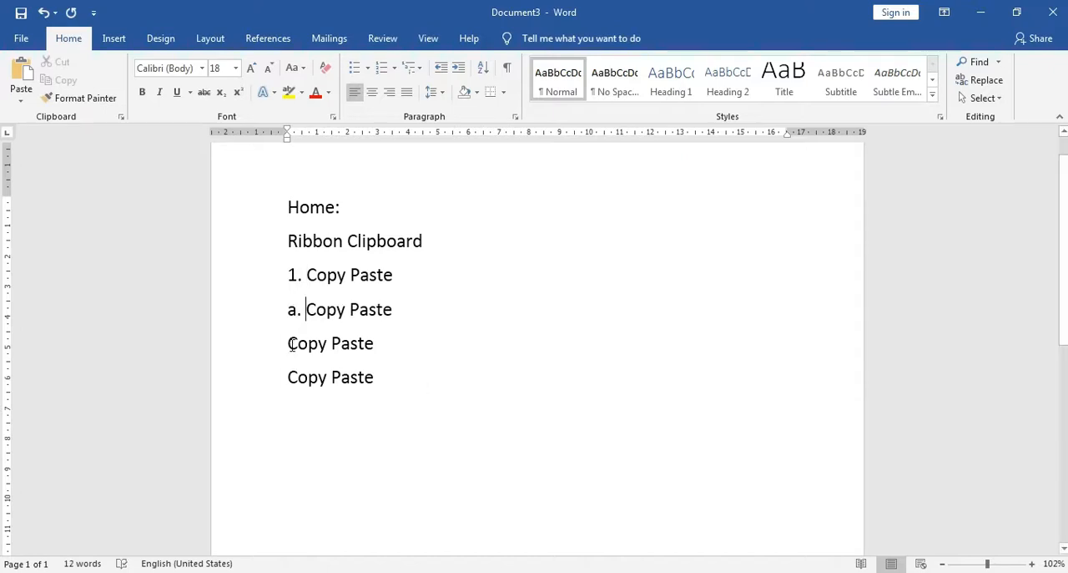
text(1.)
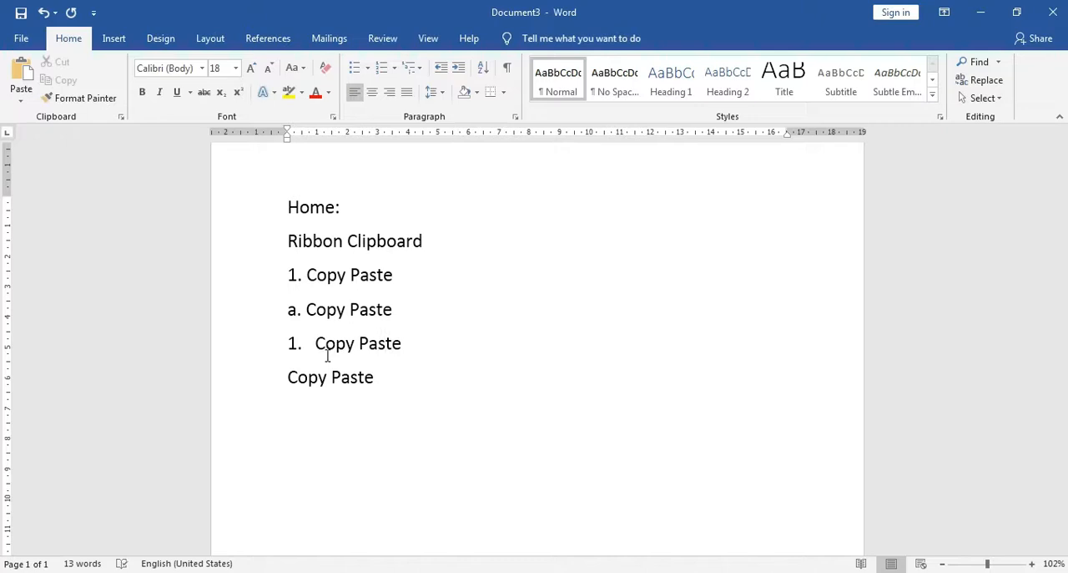
key(BackSpace)
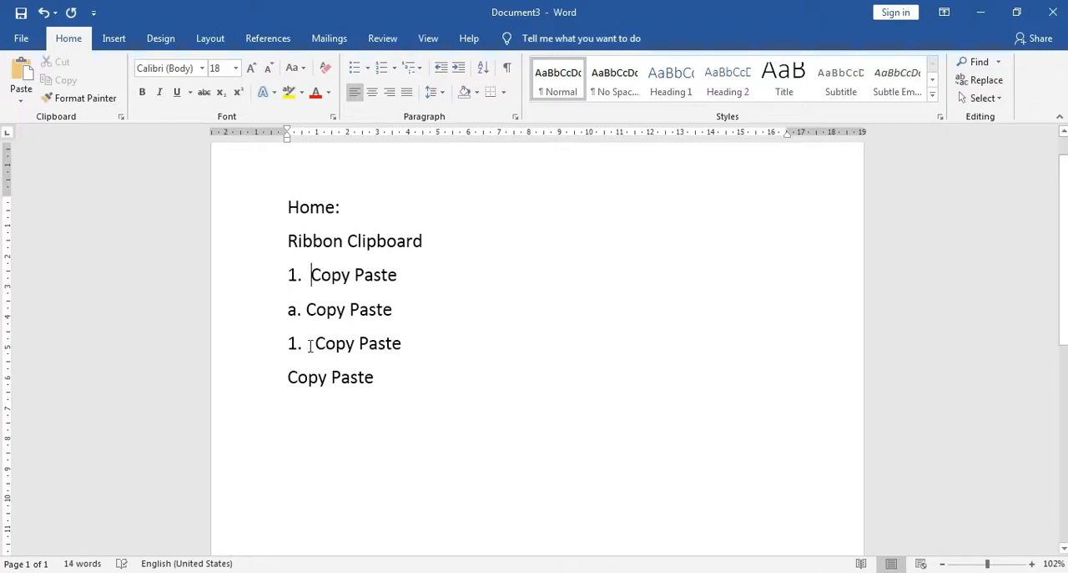
click(290, 377)
text(a.)
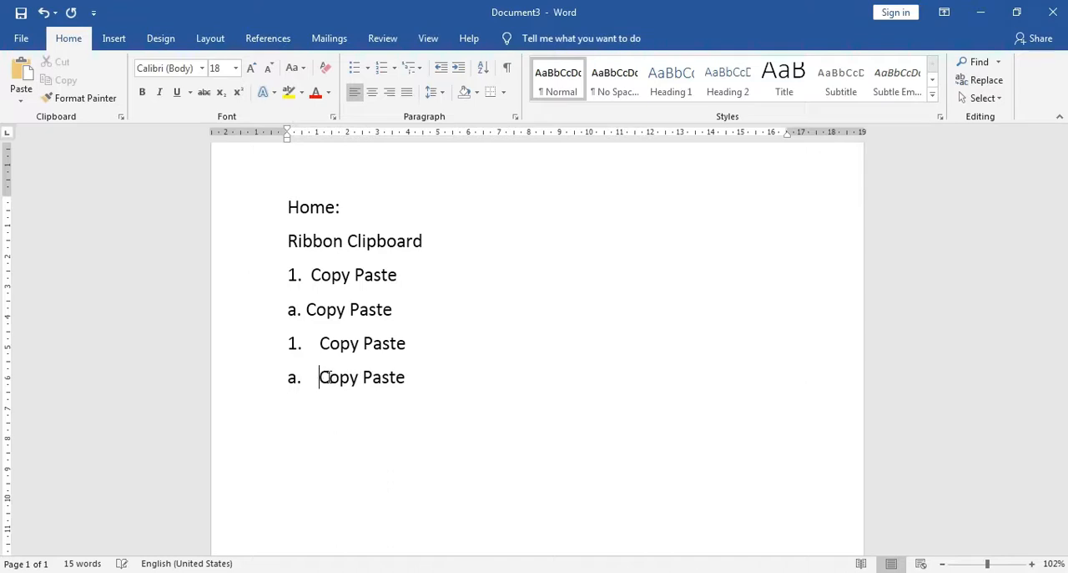
Enter "Copy Paste" without a label on the blank line below the fourth labelled line
click(444, 418)
text(Copy Paste)
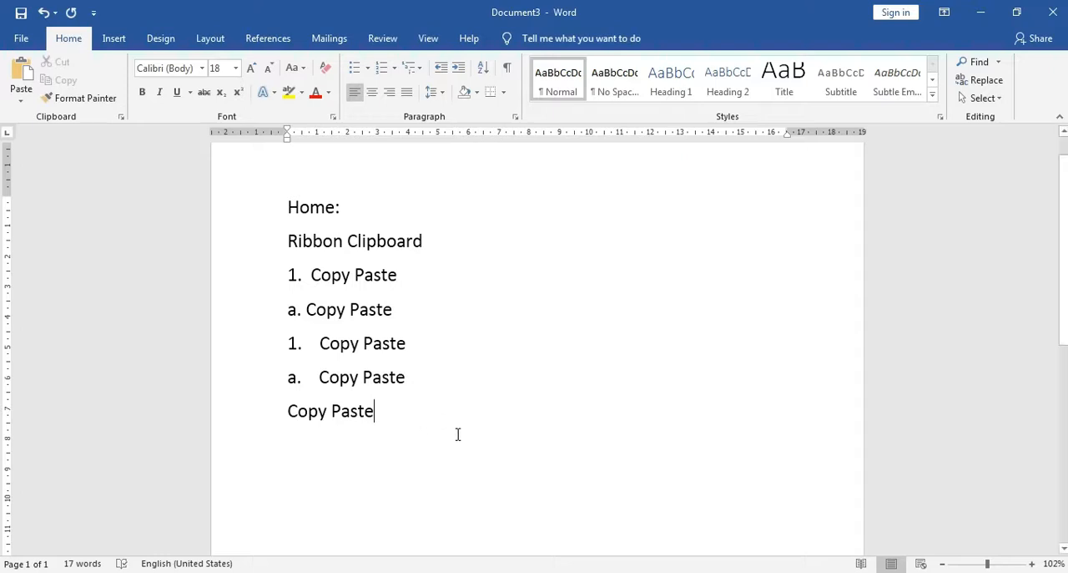
Use Format Painter to apply the formatting of the first "1." line to the unlabelled last "Copy Paste" line
click(289, 411)
click(381, 410)
click(294, 282)
click(289, 411)
click(288, 275)
click(112, 99)
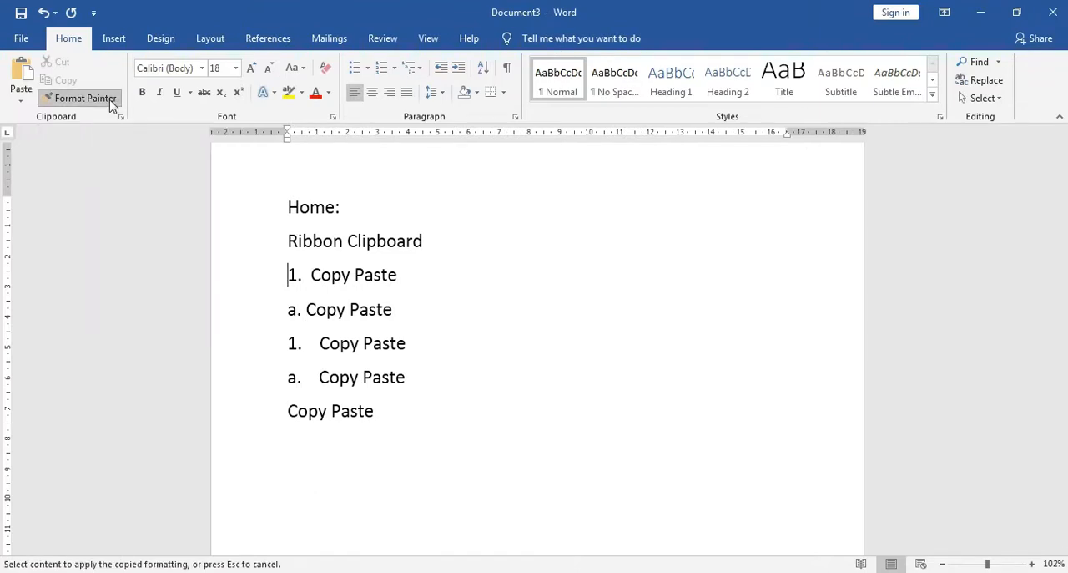
click(286, 413)
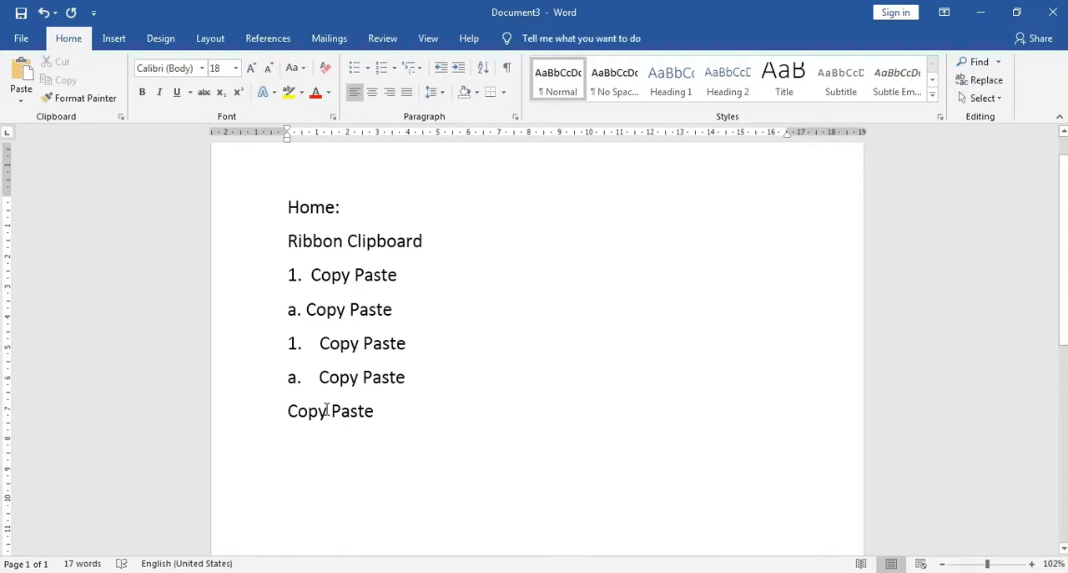
Try Format Painter again from the start of the first "1." line onto the unlabelled last "Copy Paste" line
click(314, 277)
click(85, 99)
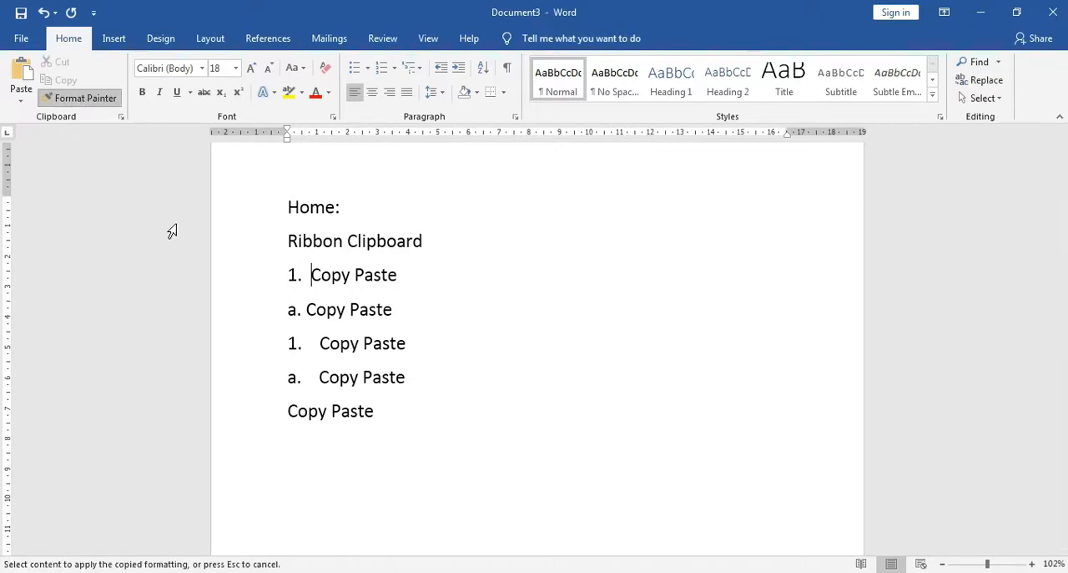
click(279, 409)
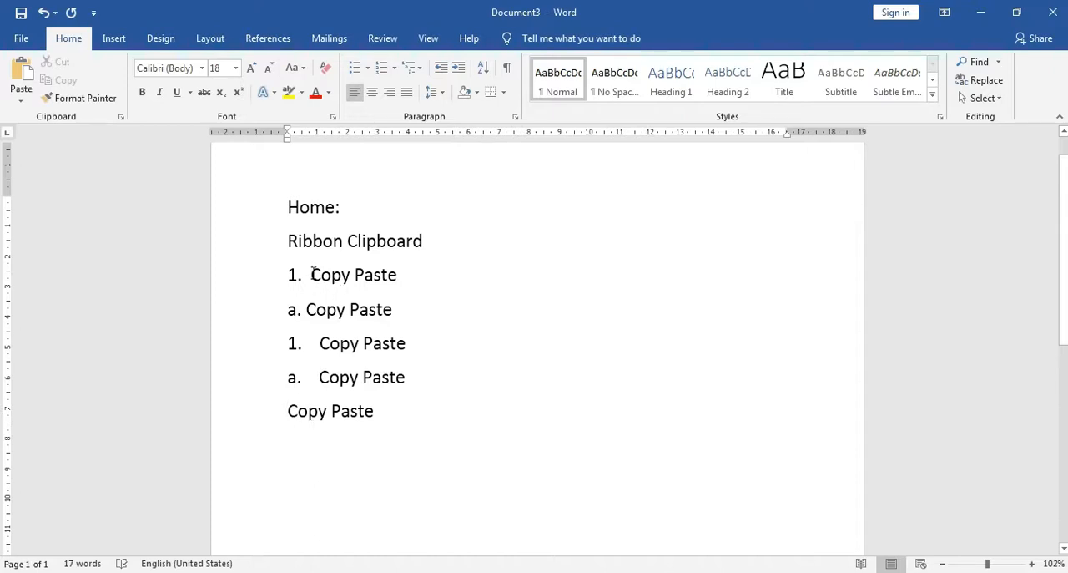
Replace the typed "1." label on the first "Copy Paste" line with automatic numbering in the 1) format
key(BackSpace)
key(BackSpace)
key(BackSpace)
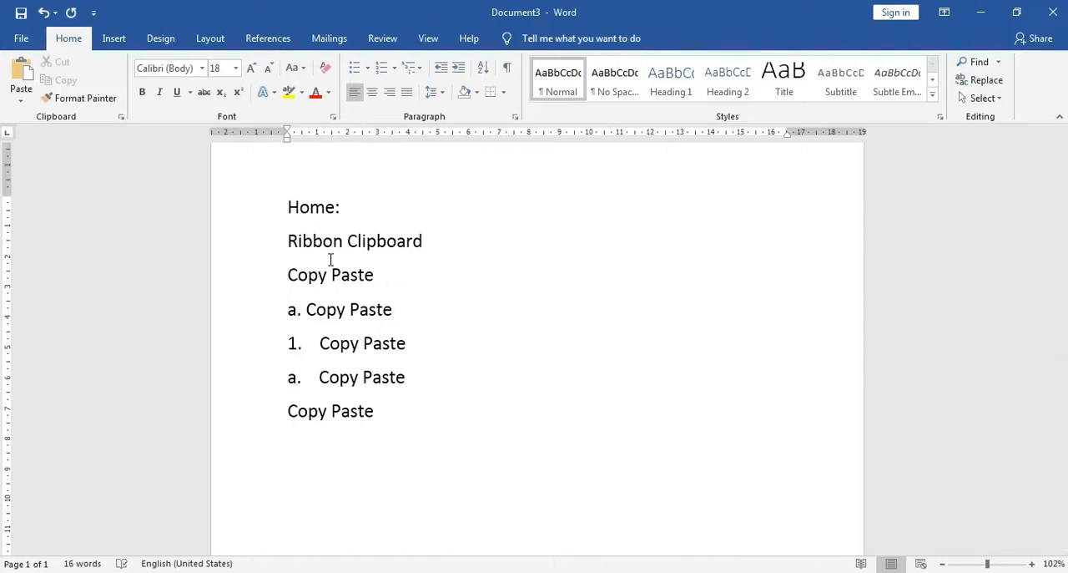
click(394, 72)
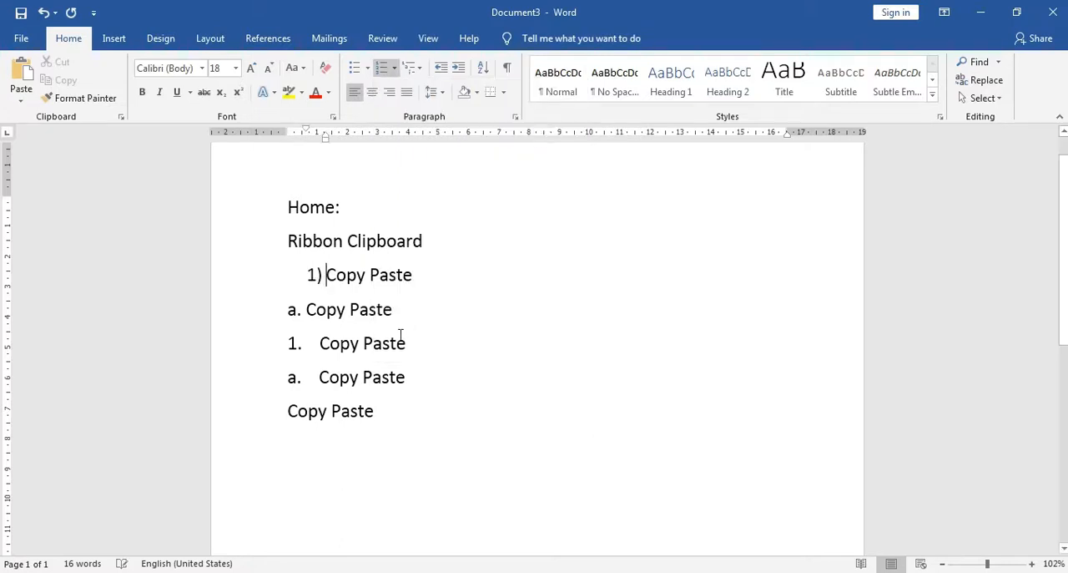
Turn the second "Copy Paste" line into an automatic "a." sub-item and slightly reduce its first-line indent
click(309, 309)
click(395, 69)
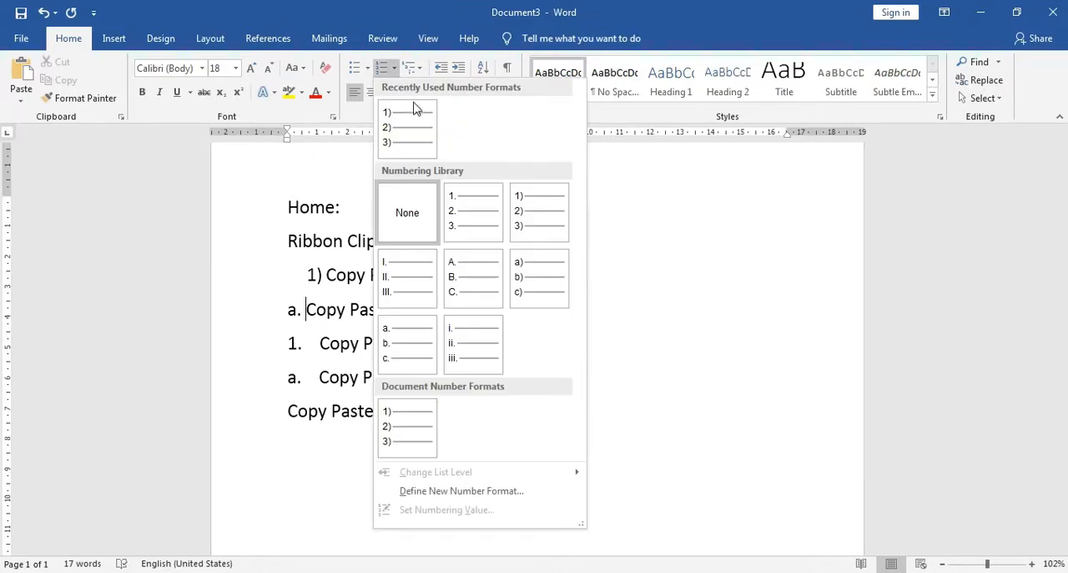
key(Escape)
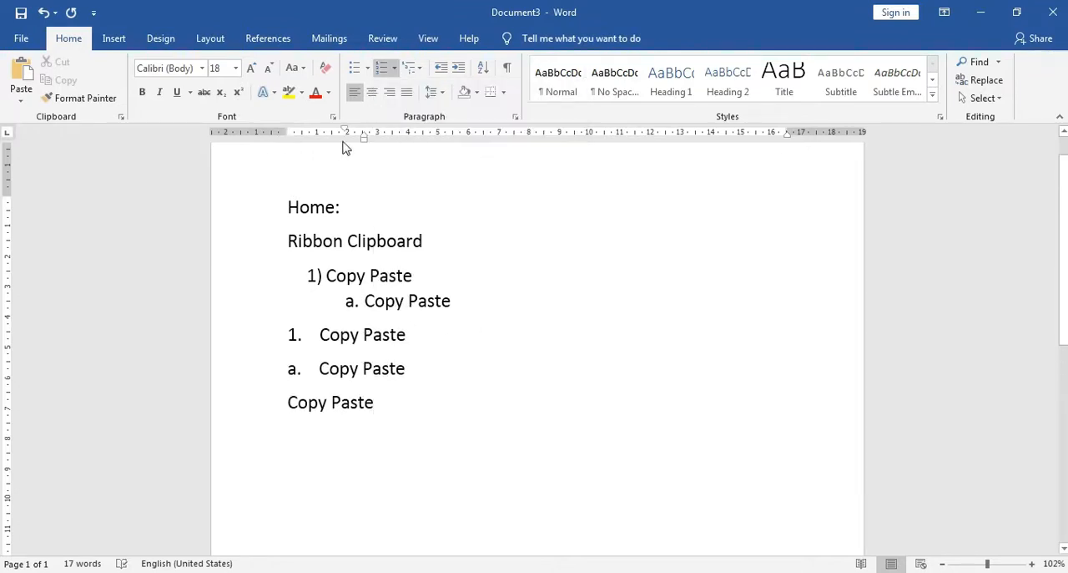
mouse_move(348, 133)
mouse_down()
mouse_move(305, 139)
mouse_move(342, 146)
mouse_up()
Number the third "Copy Paste" line as item 2) of the list and make the fourth line its "a." sub-item
click(321, 334)
click(395, 69)
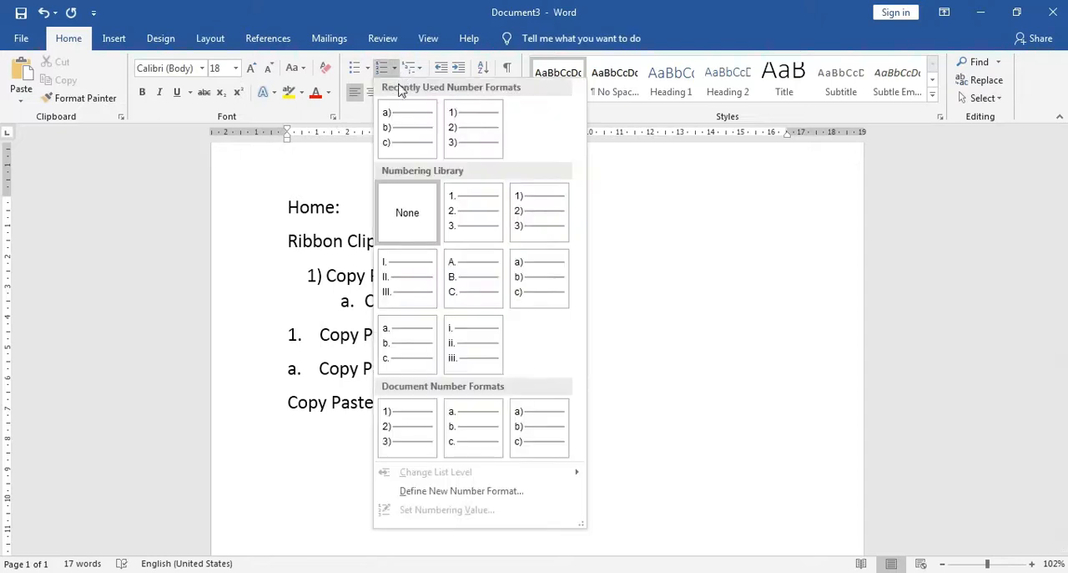
click(470, 136)
click(319, 359)
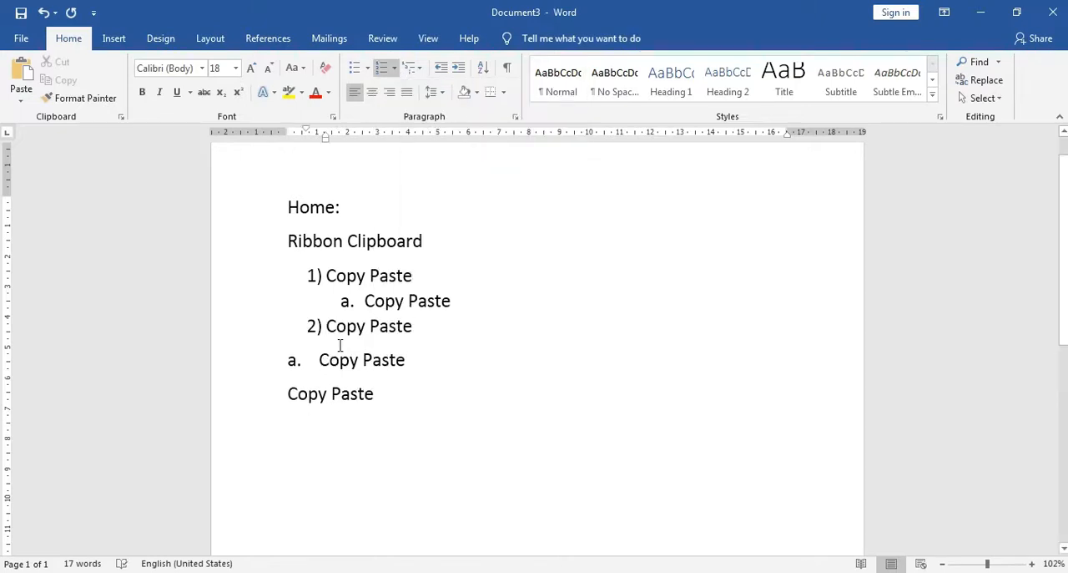
click(395, 68)
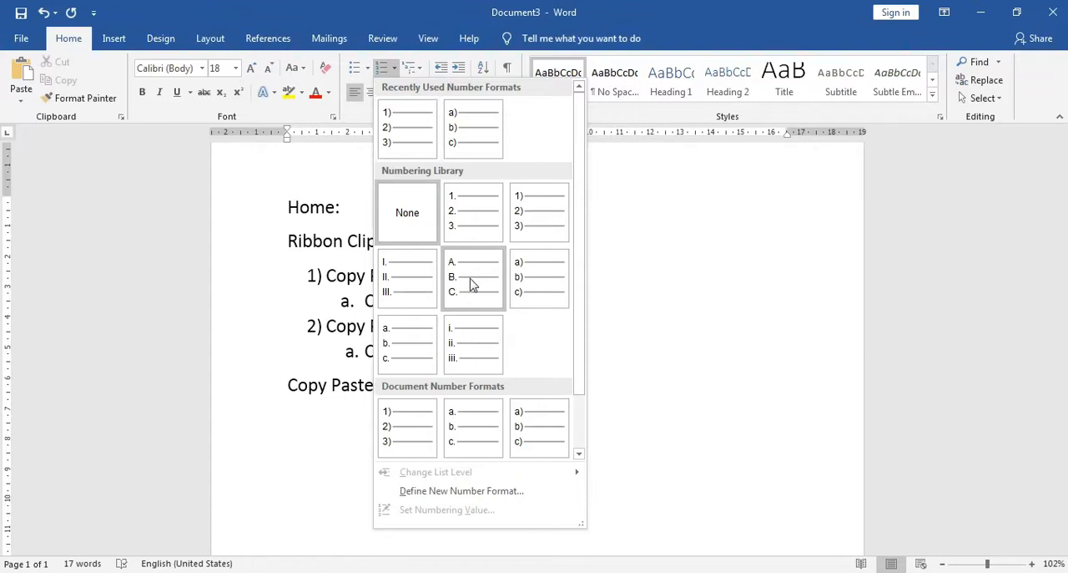
click(528, 276)
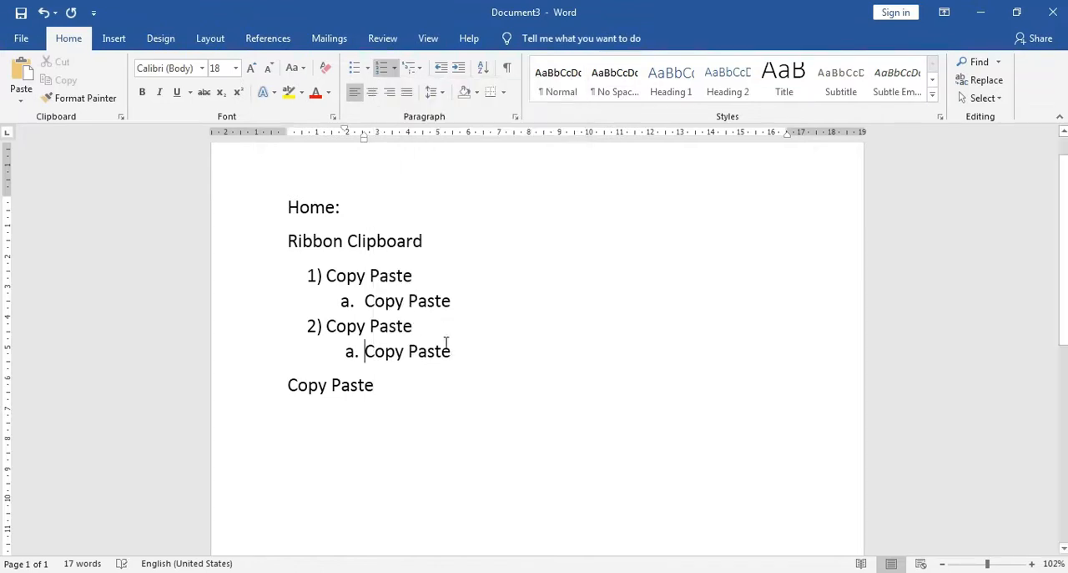
Use Format Painter to apply the numbering of item 2) to the unlabelled last "Copy Paste" line
click(293, 383)
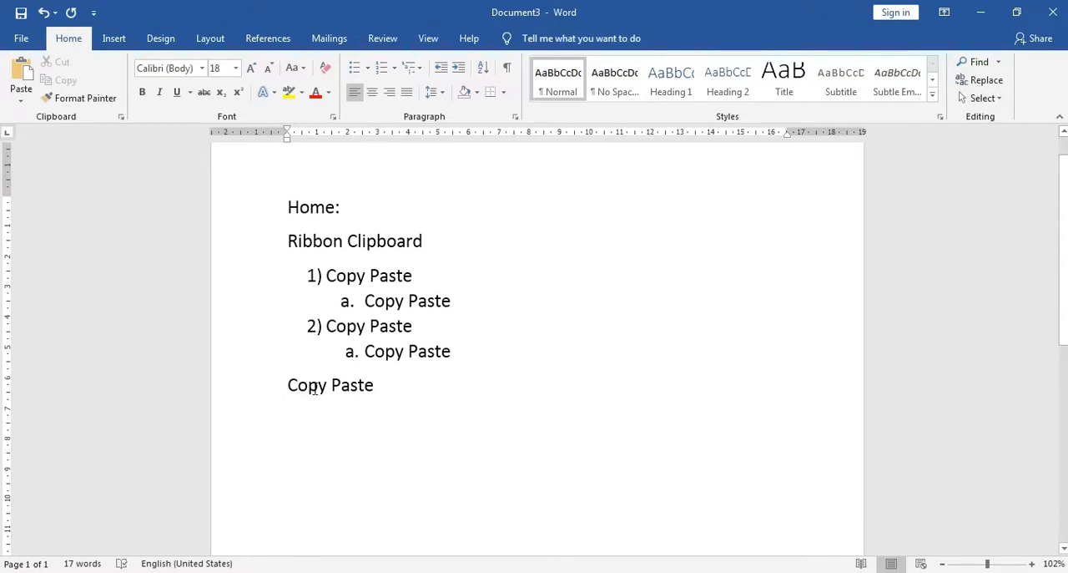
click(327, 327)
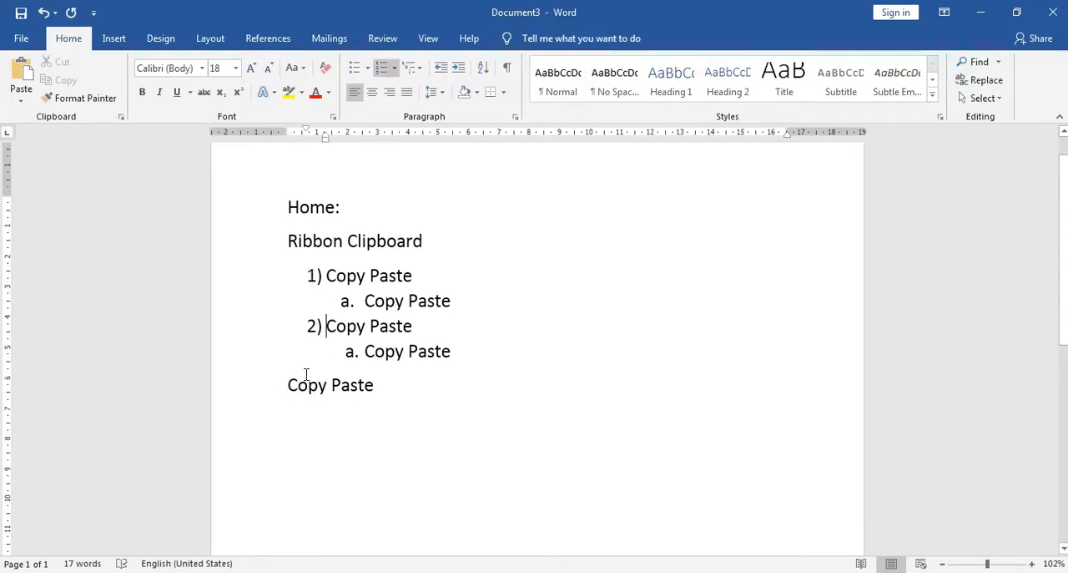
click(96, 101)
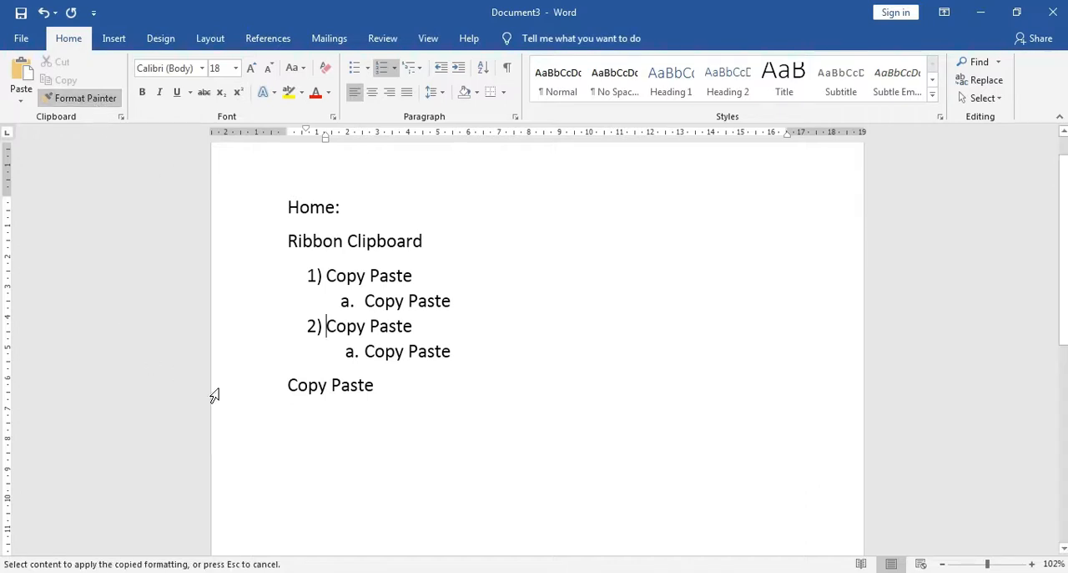
click(282, 385)
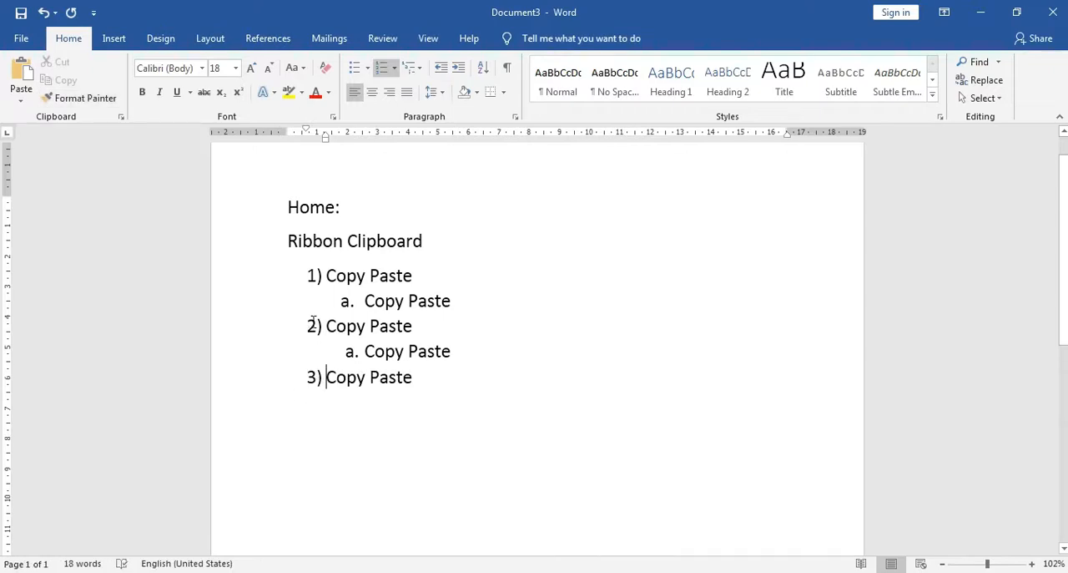
Undo the Format Painter numbering on the last "Copy Paste" line
click(241, 334)
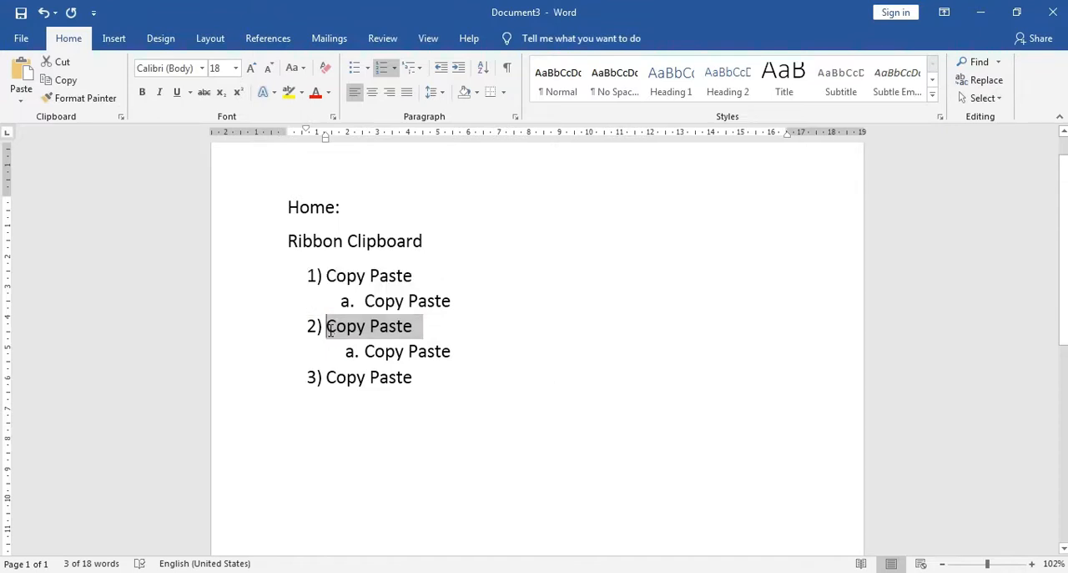
click(328, 327)
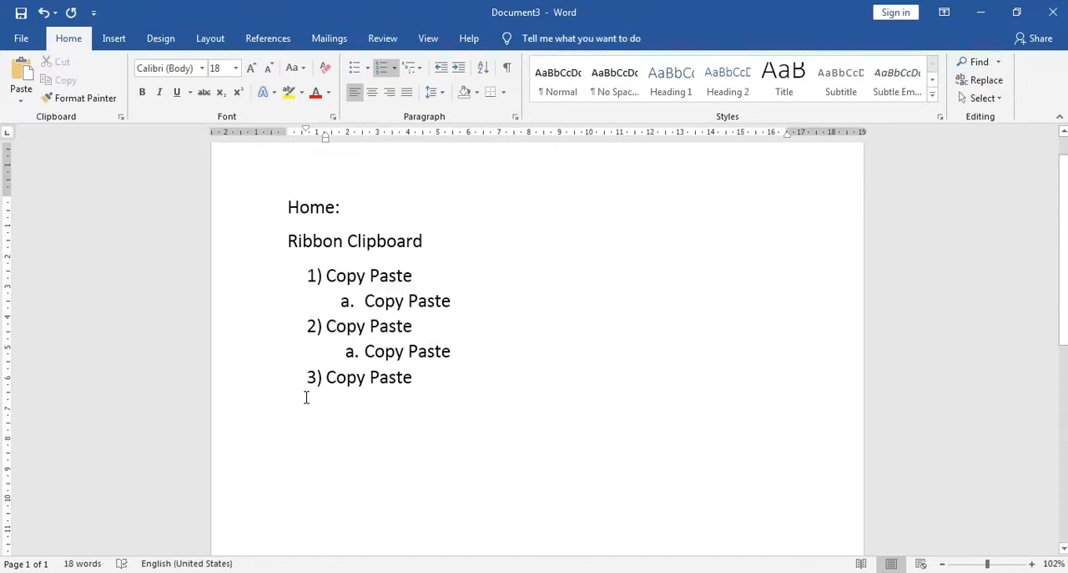
key(ctrl+z)
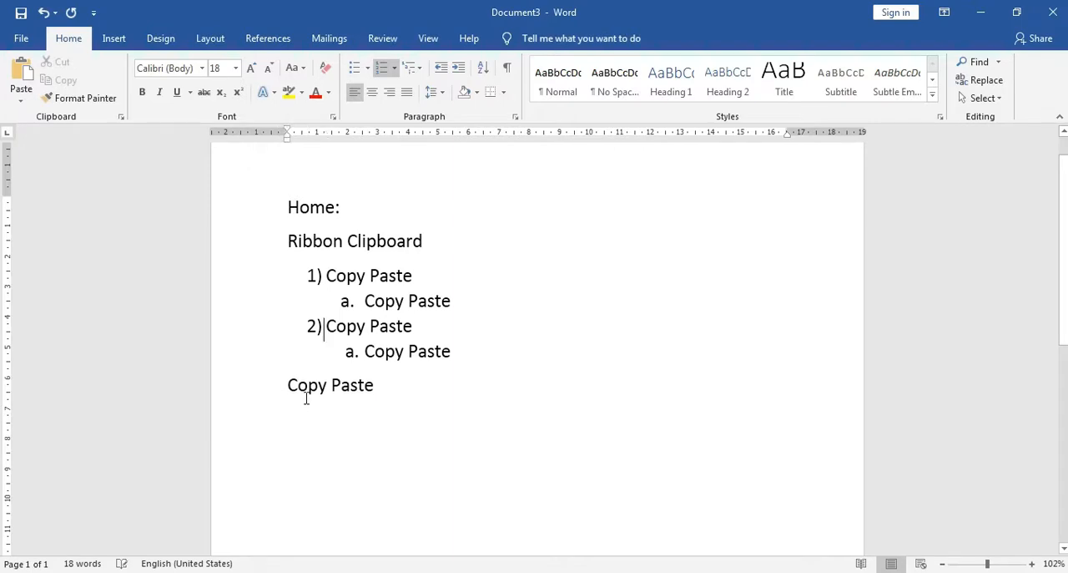
Use Format Painter to copy the "a." sub-item formatting under item 2) to the unlabelled last "Copy Paste" line
click(365, 351)
click(112, 103)
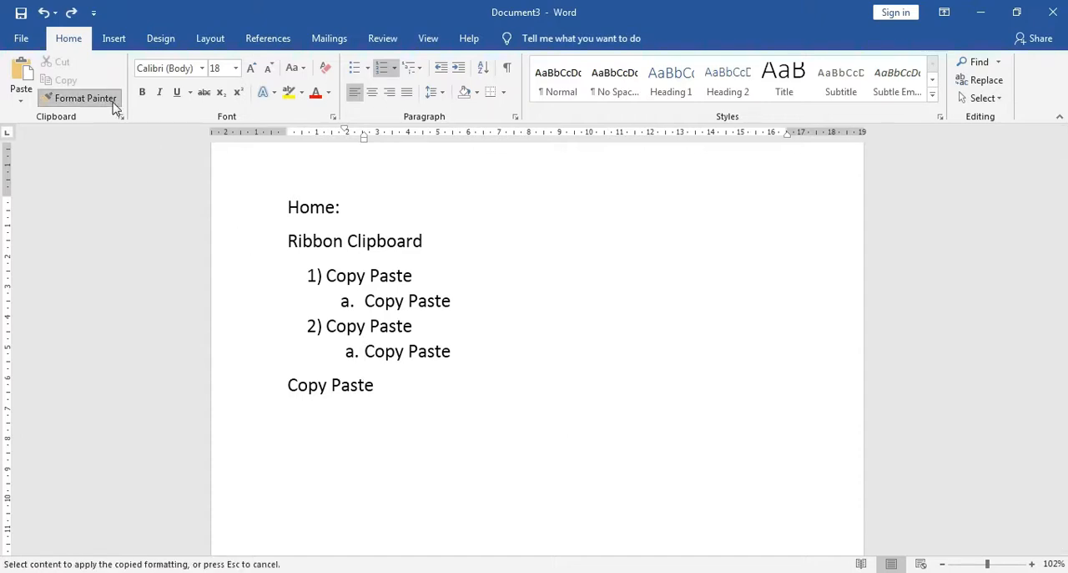
click(279, 385)
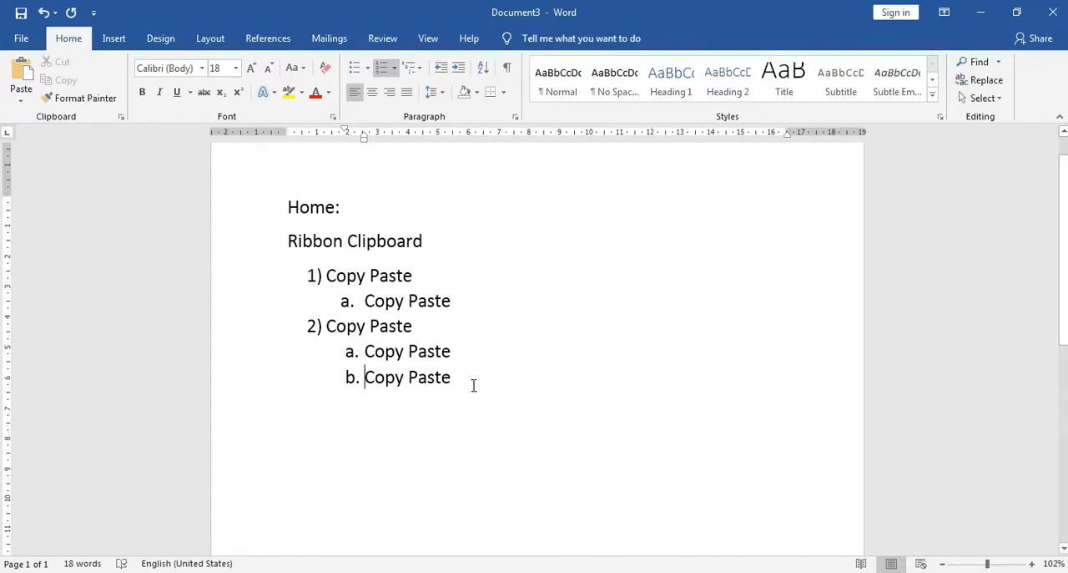
End the list after sub-item "b." and add blank unnumbered lines below it
key(Return)
key(Return)
key(Return)
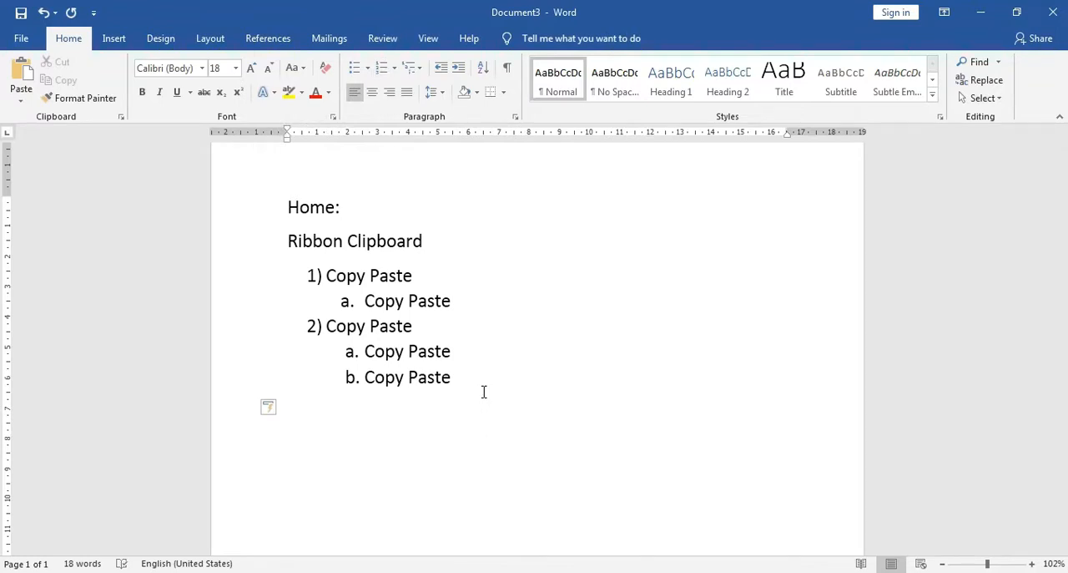
key(Return)
scroll(492, 399, down, 2)
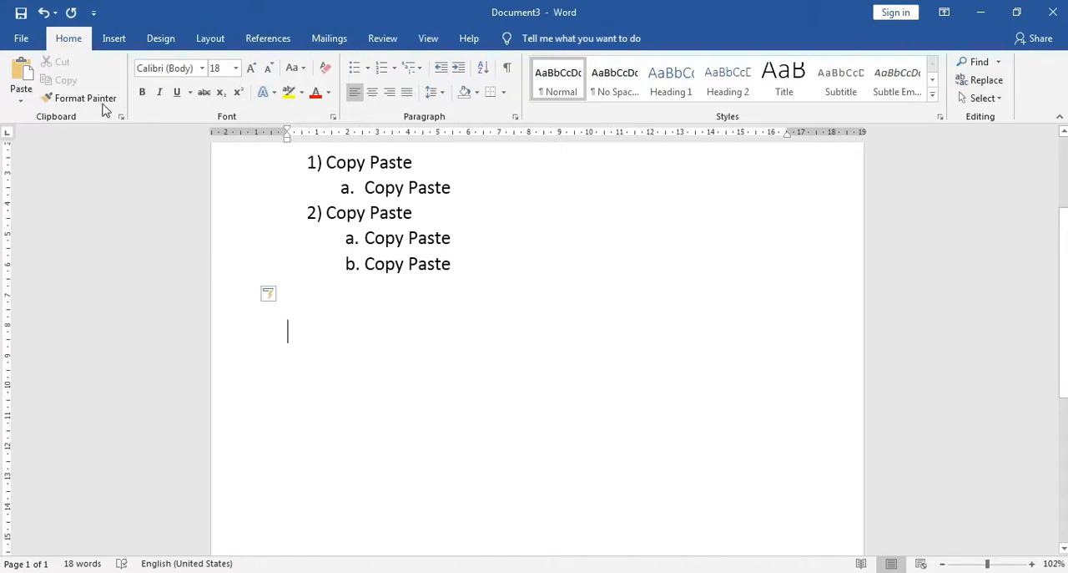
scroll(142, 205, up, 2)
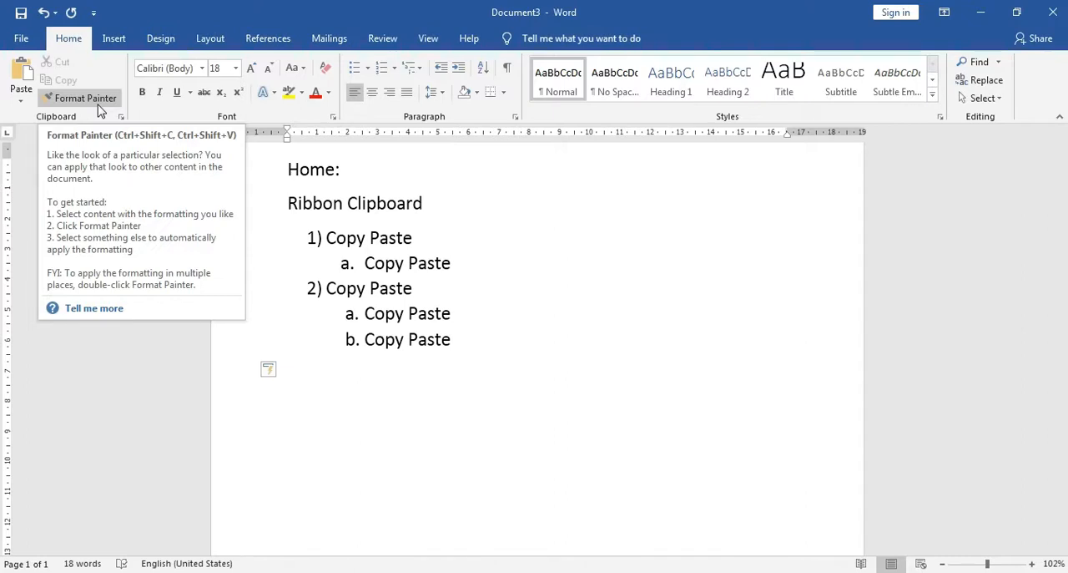
Add an indented line without a number below sub-item "b." and enter "Copy Paste" on it
click(364, 340)
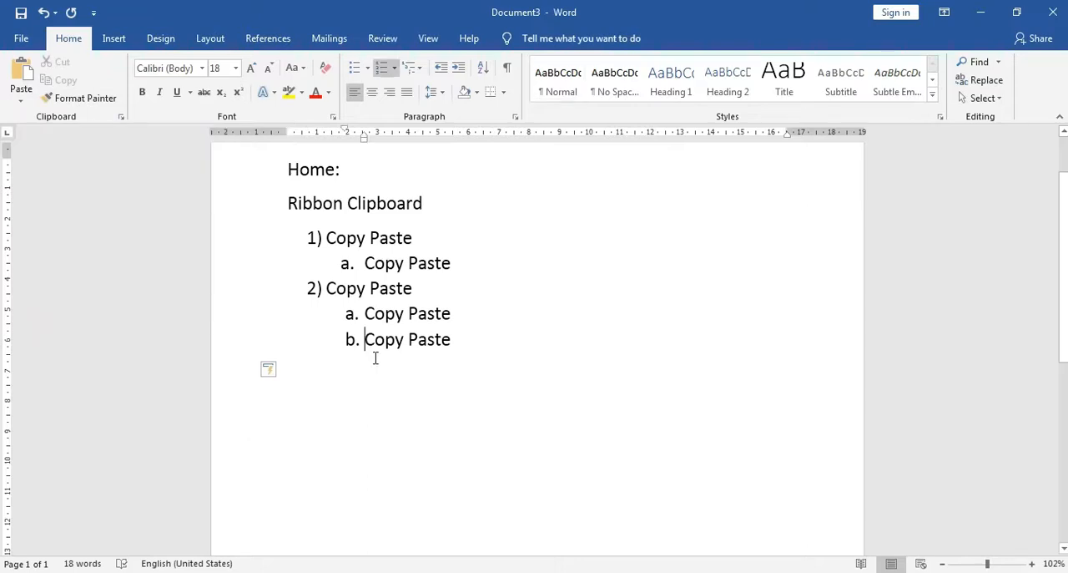
key(Return)
key(shift+Tab)
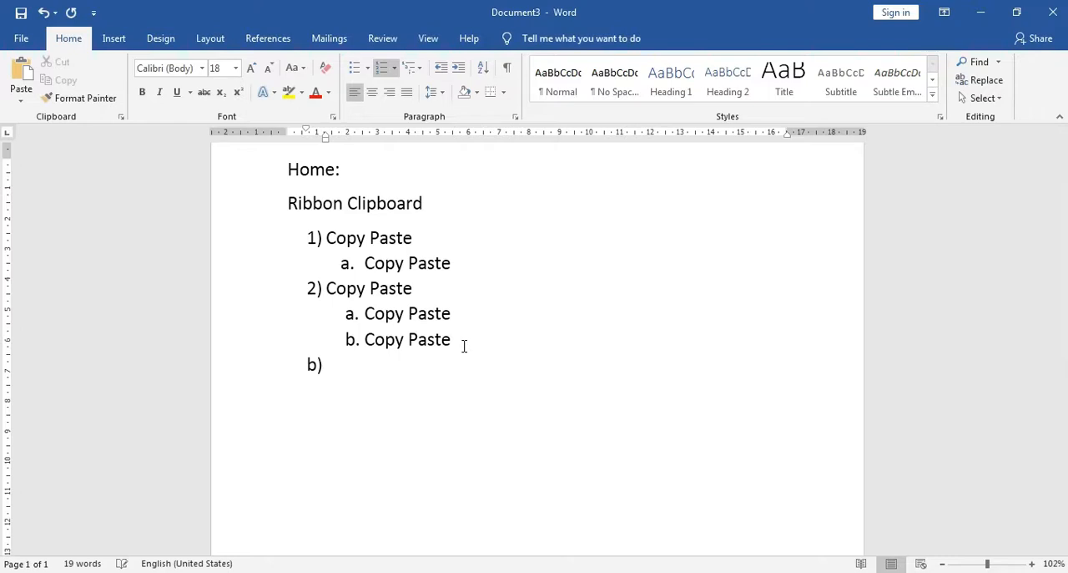
key(BackSpace)
text(C)
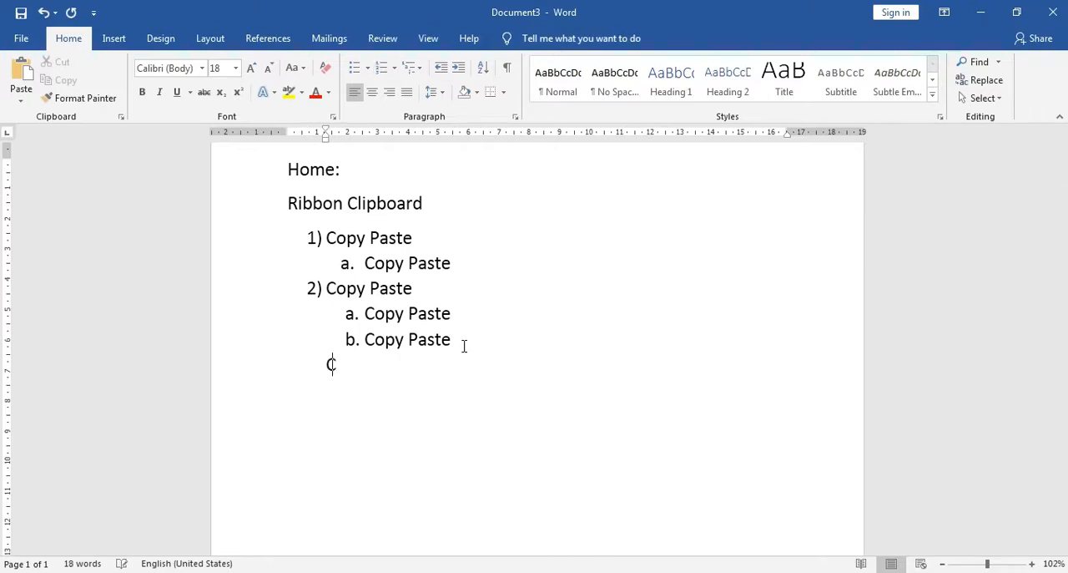
text(opy Paste)
Use Format Painter to apply the formatting of sub-item "b." to the unnumbered "Copy Paste" line below it
click(330, 371)
click(364, 339)
click(90, 100)
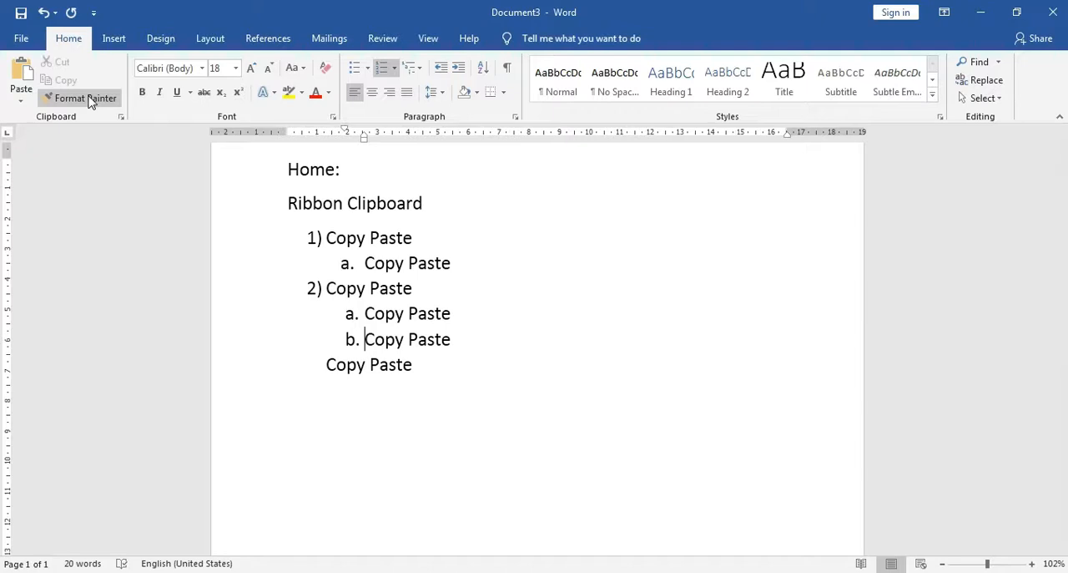
click(90, 101)
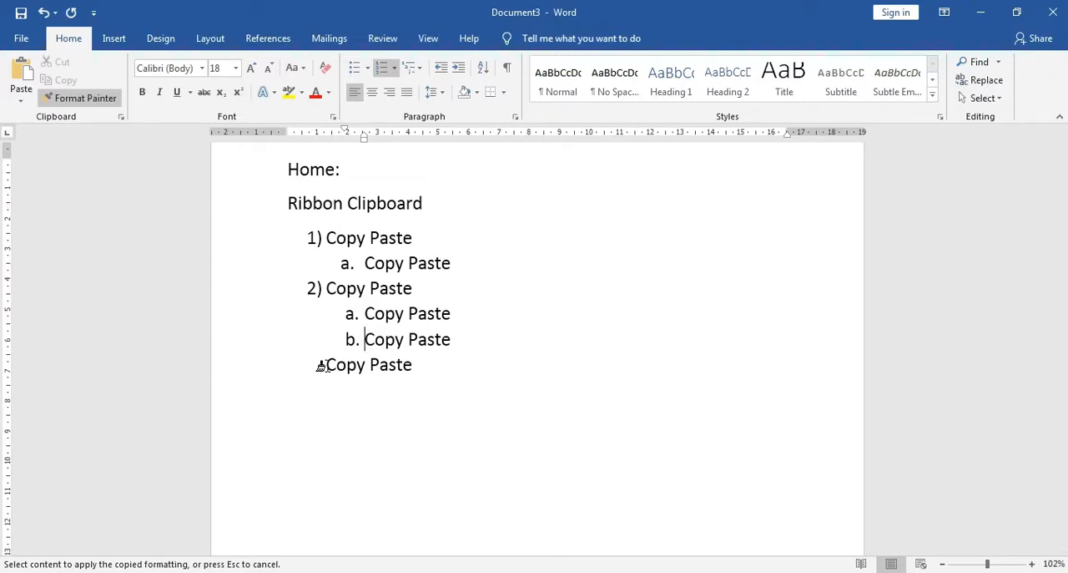
click(321, 366)
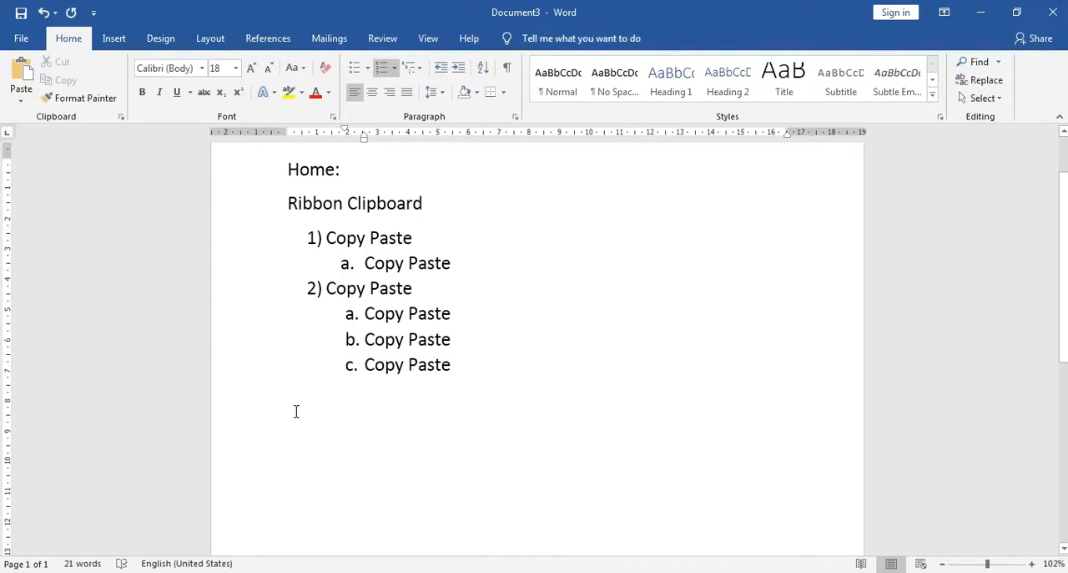
Enter "Copy Paste" as plain unnumbered text on the blank line below sub-item "c."
click(375, 421)
text(Copy Paste)
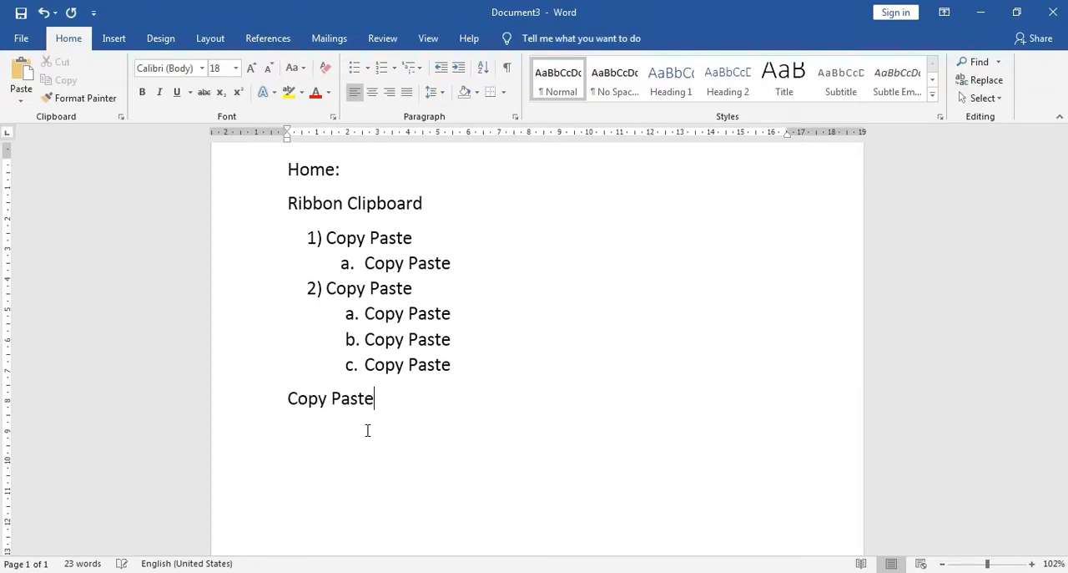
click(289, 399)
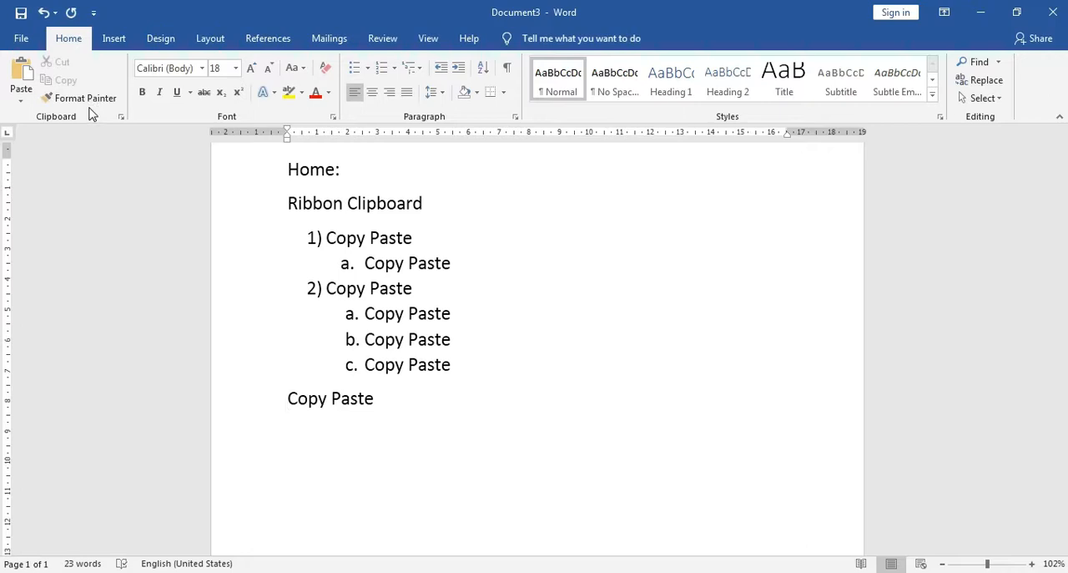
Add a second plain "Copy Paste" line beneath the first one and place the cursor on the blank line below it
click(383, 403)
key(Return)
text(Copy p)
key(BackSpace)
key(BackSpace)
text(Paste)
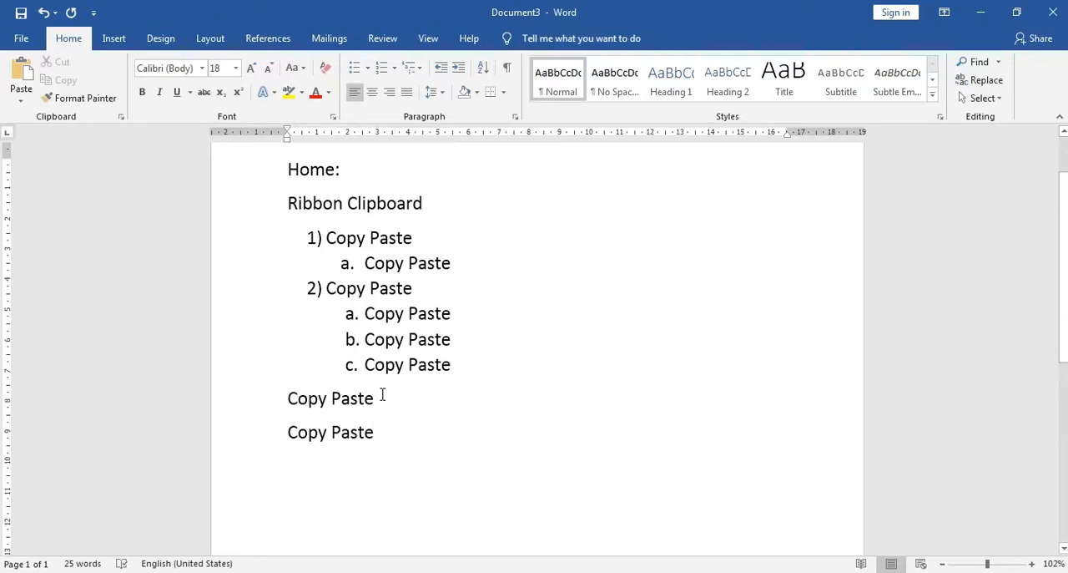
click(365, 261)
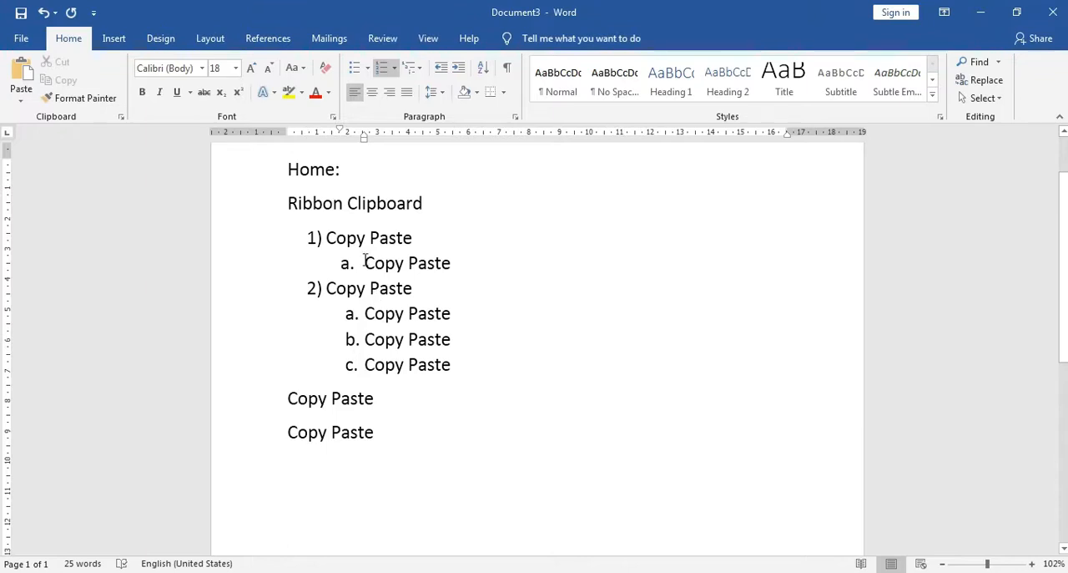
click(325, 476)
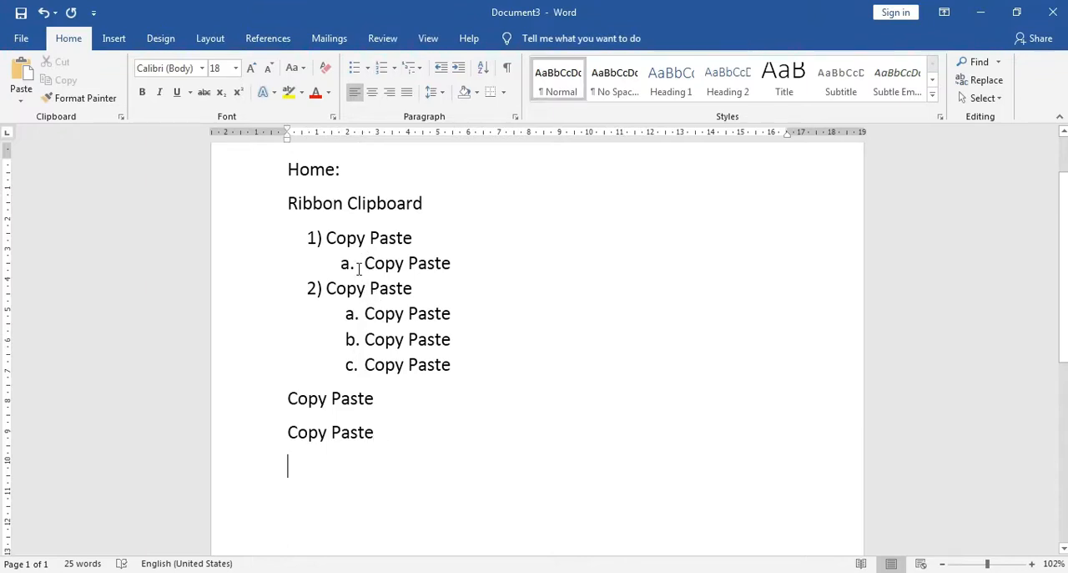
Use Format Painter repeatedly to copy the formatting of sub-item "a." under item 1) onto both plain "Copy Paste" lines below the list
click(364, 265)
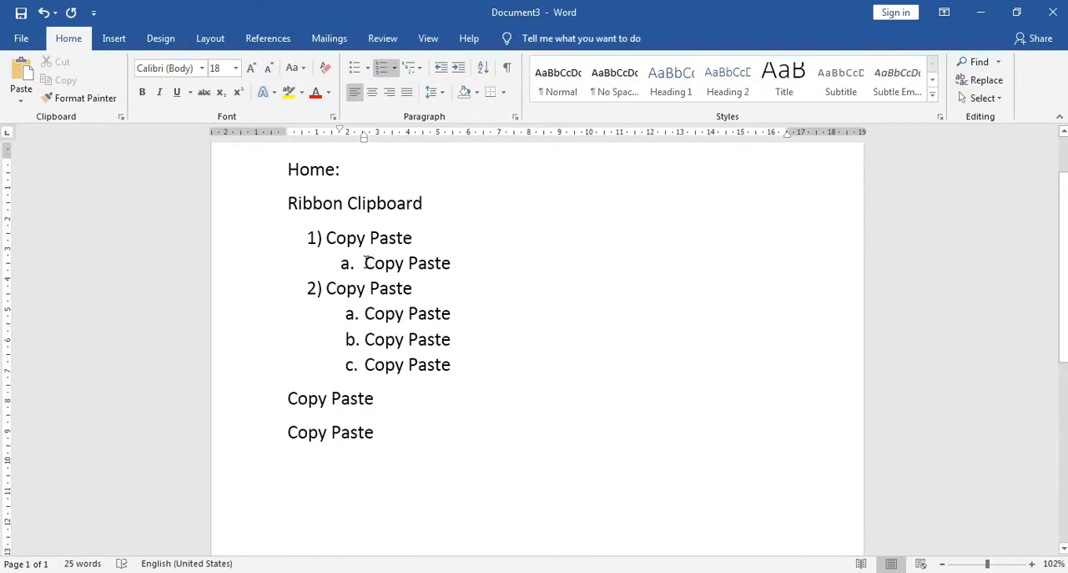
click(94, 102)
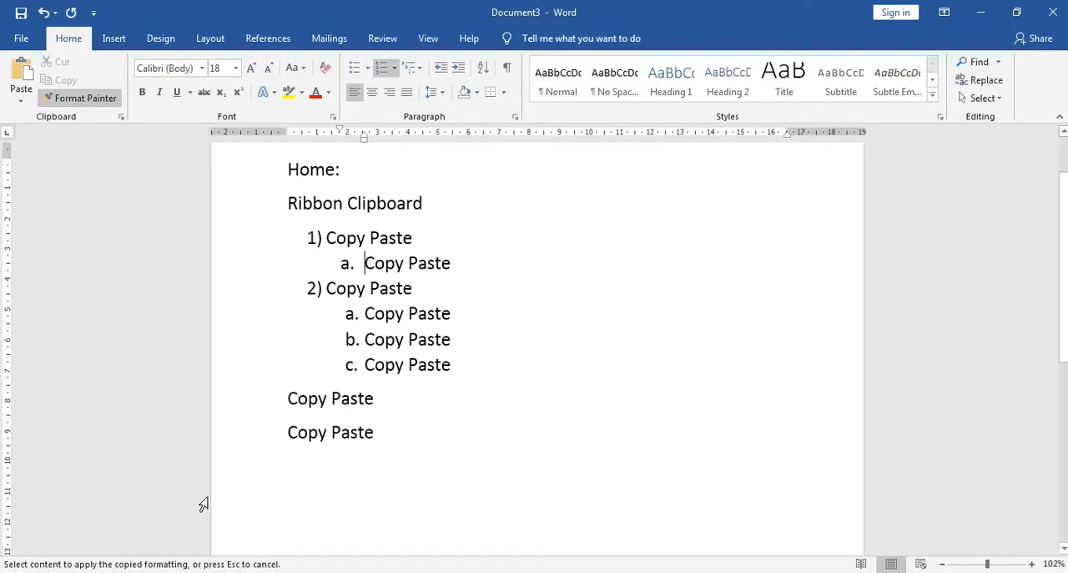
click(279, 398)
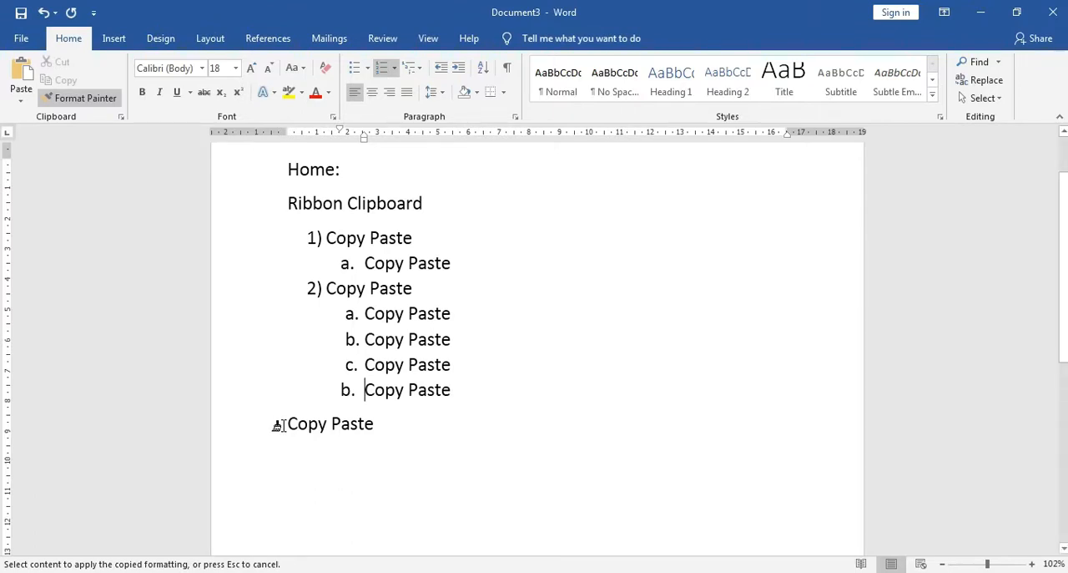
click(279, 425)
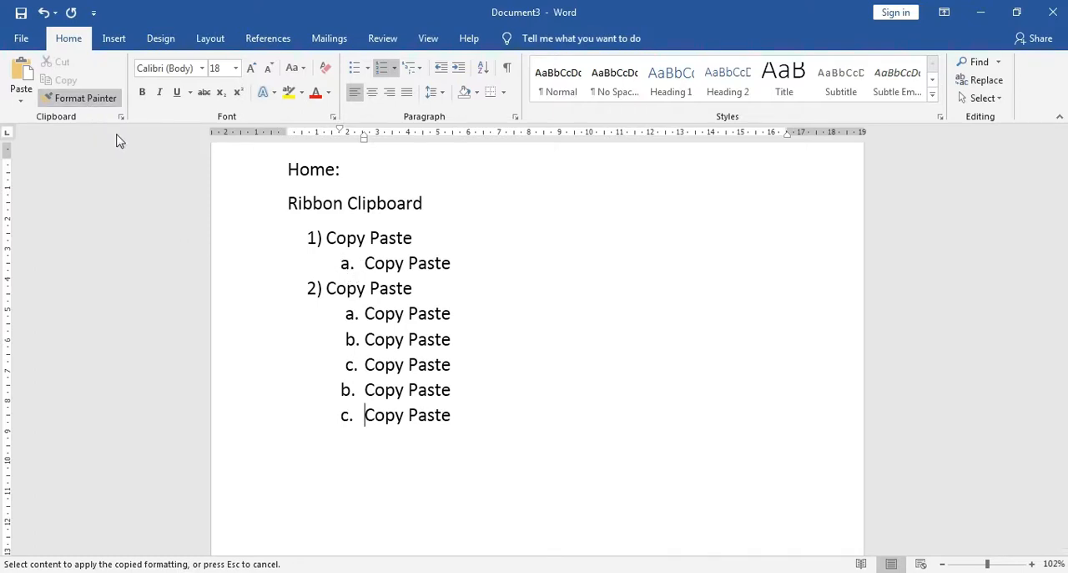
click(92, 99)
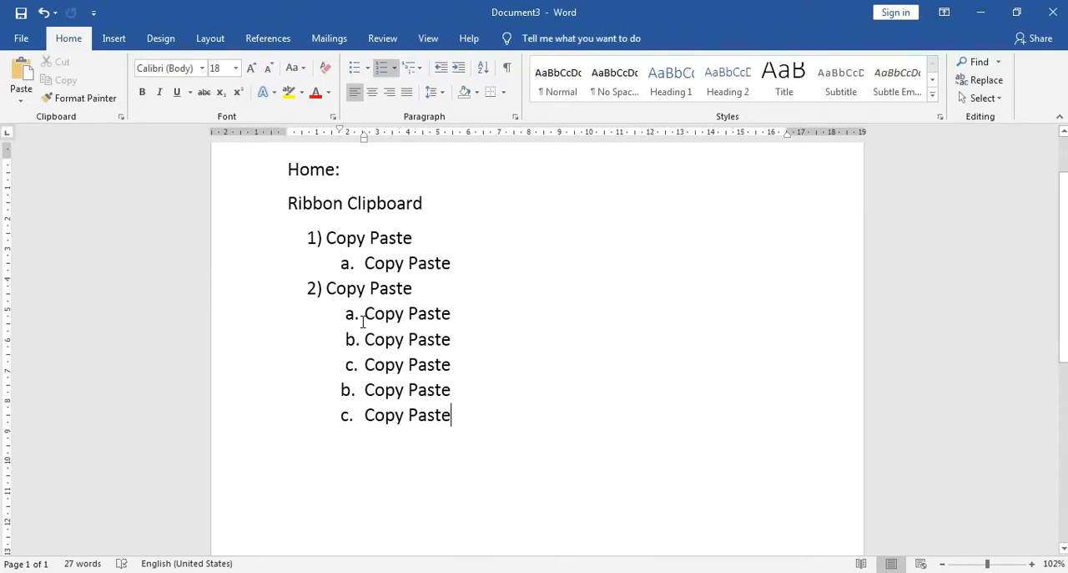
Add an unnumbered line below the list, enter "Ribbon Font" on it, and start a blank line beneath
key(Return)
key(shift+Tab)
key(Return)
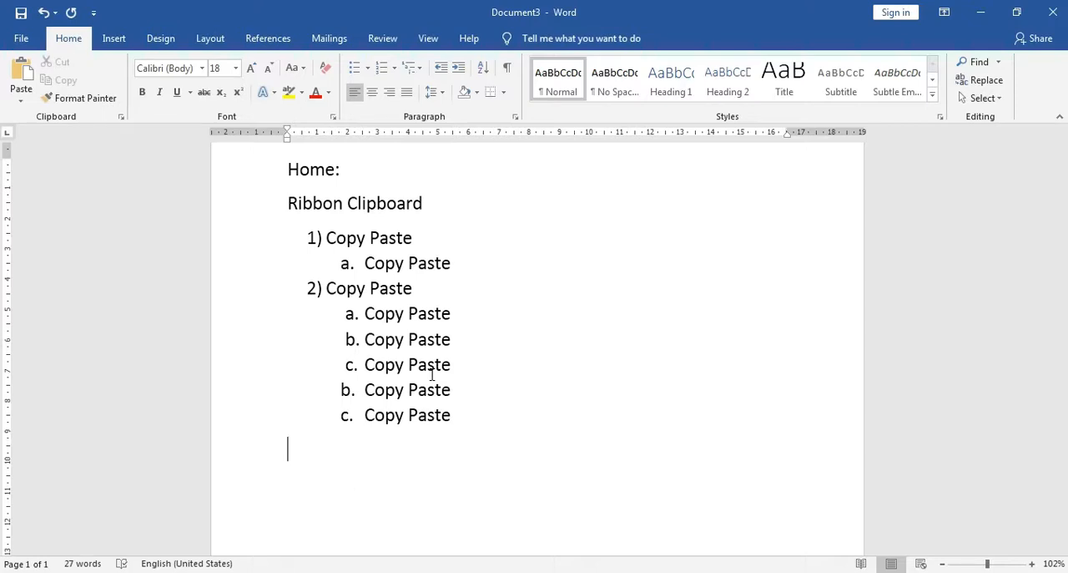
text(Rib)
key(BackSpace)
text(iboo)
key(BackSpace)
key(BackSpace)
text(bon Font)
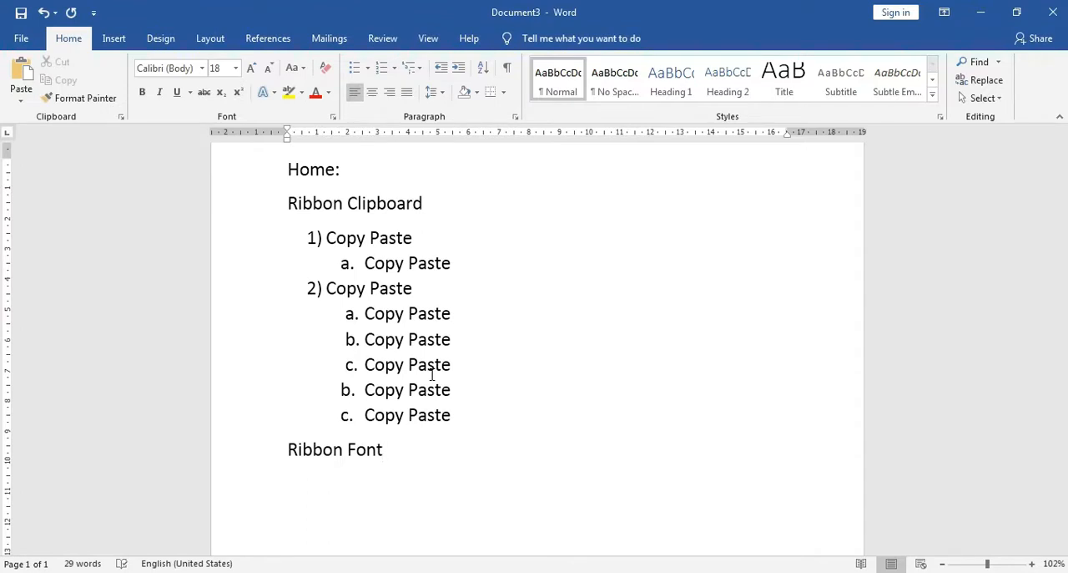
key(Return)
scroll(434, 374, down, 3)
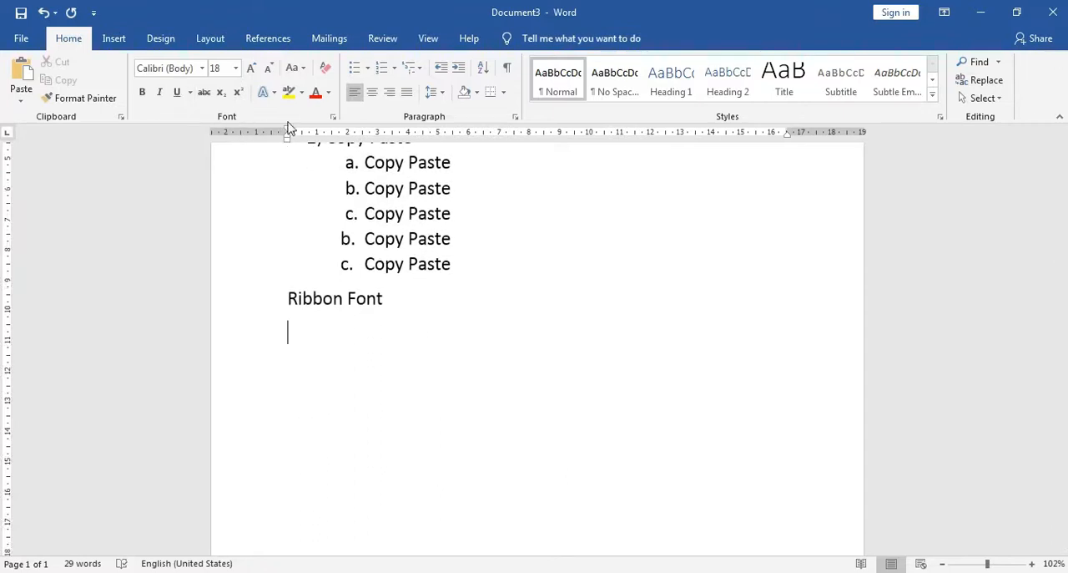
click(173, 68)
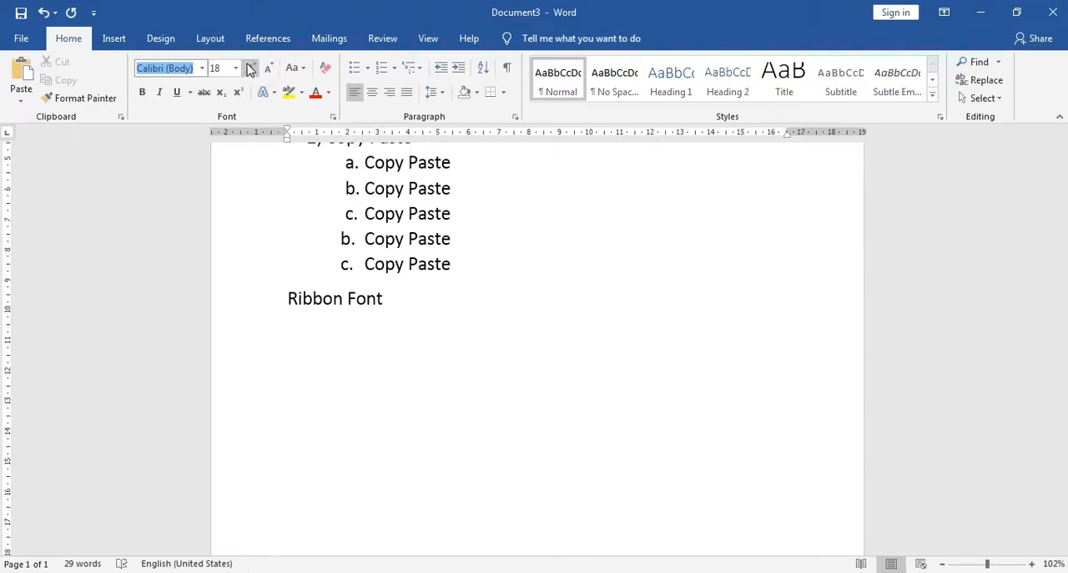
click(304, 68)
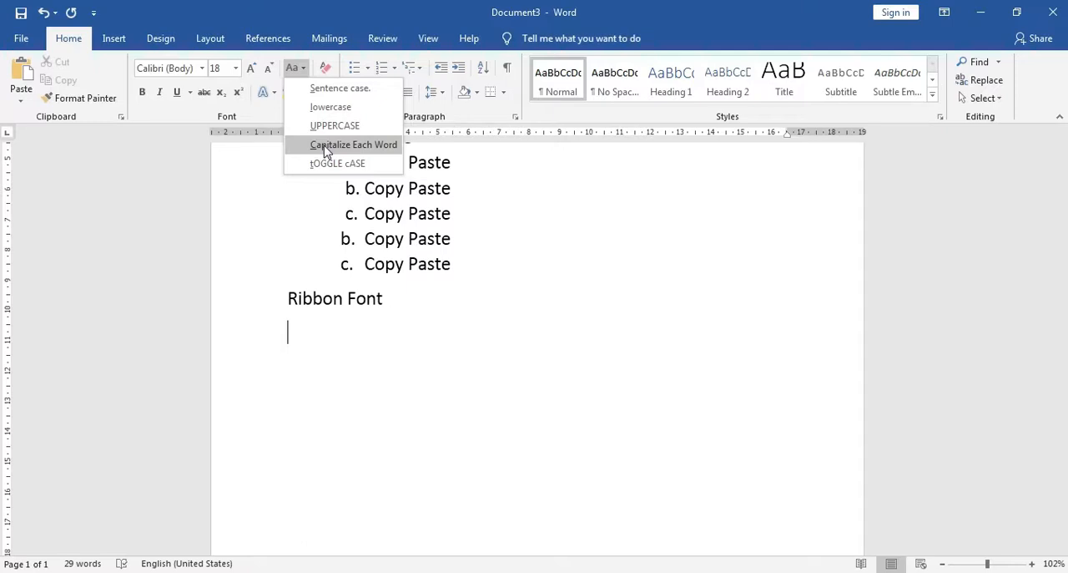
key(Escape)
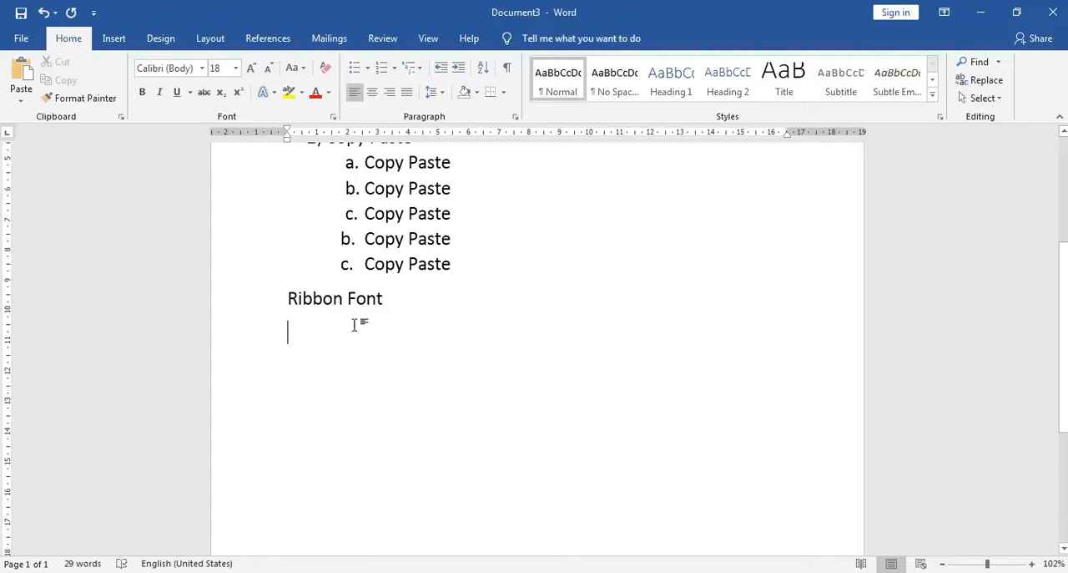
Leave a blank line under "Ribbon Font" and enter "1. Memilih Jenis Font" as plain text
key(Return)
text(Memili)
key(BackSpace)
text(h Jenis Font)
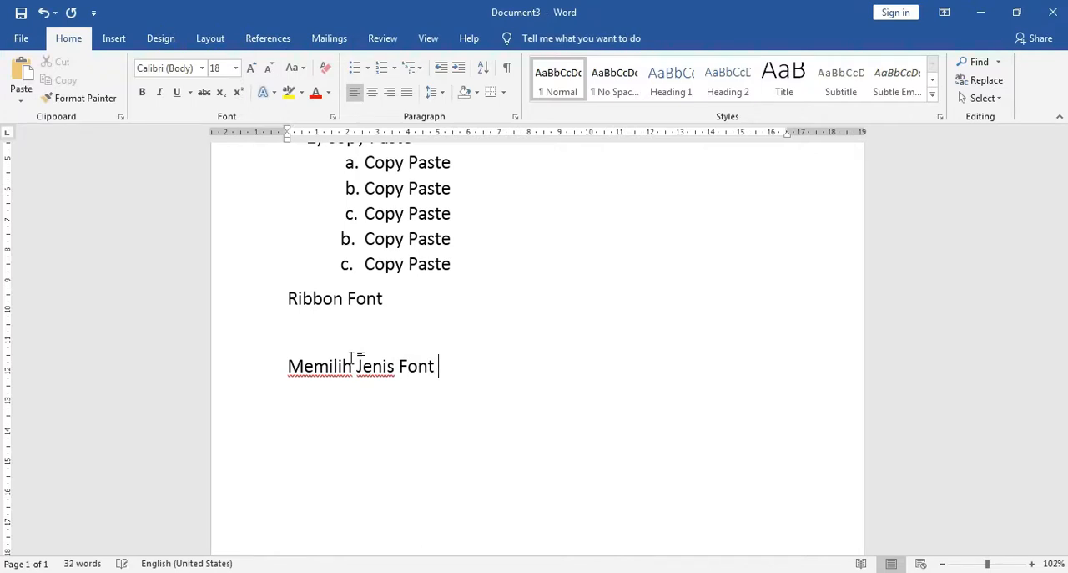
text(1.)
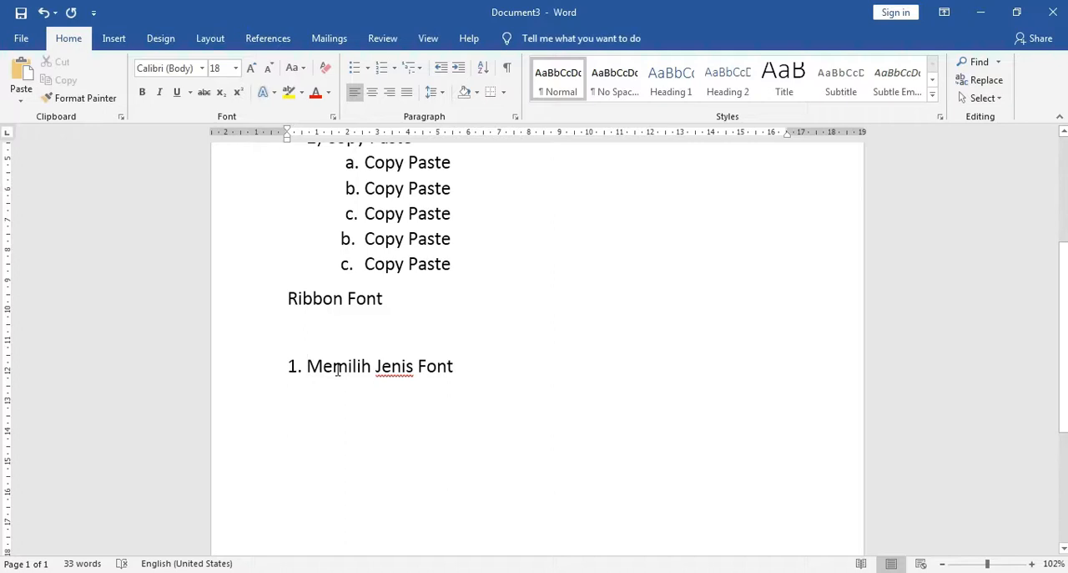
key(BackSpace)
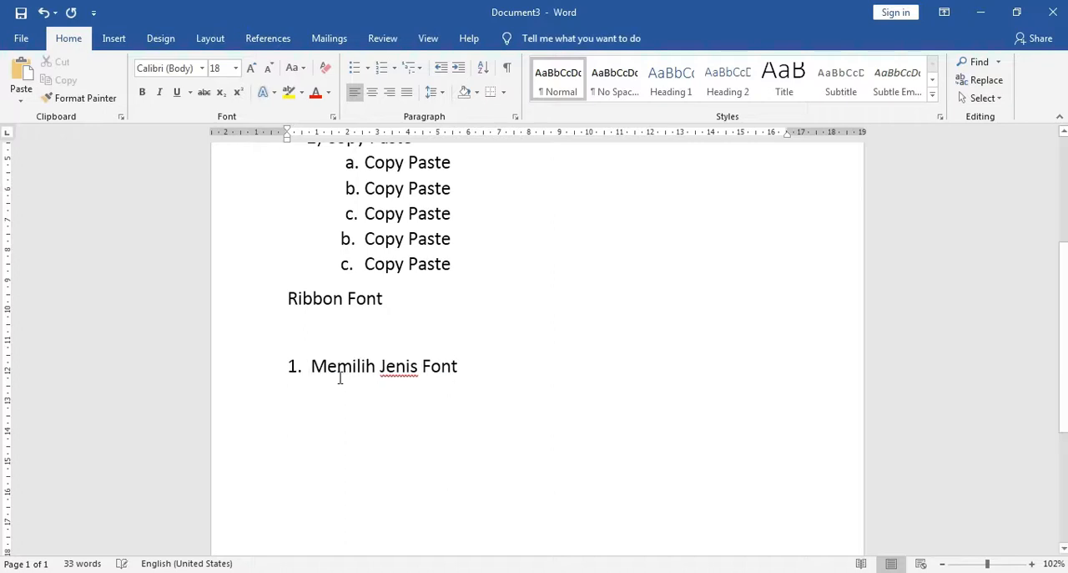
Set the font of the whole "1. Memilih Jenis Font" line to Arial Black
click(465, 365)
click(233, 375)
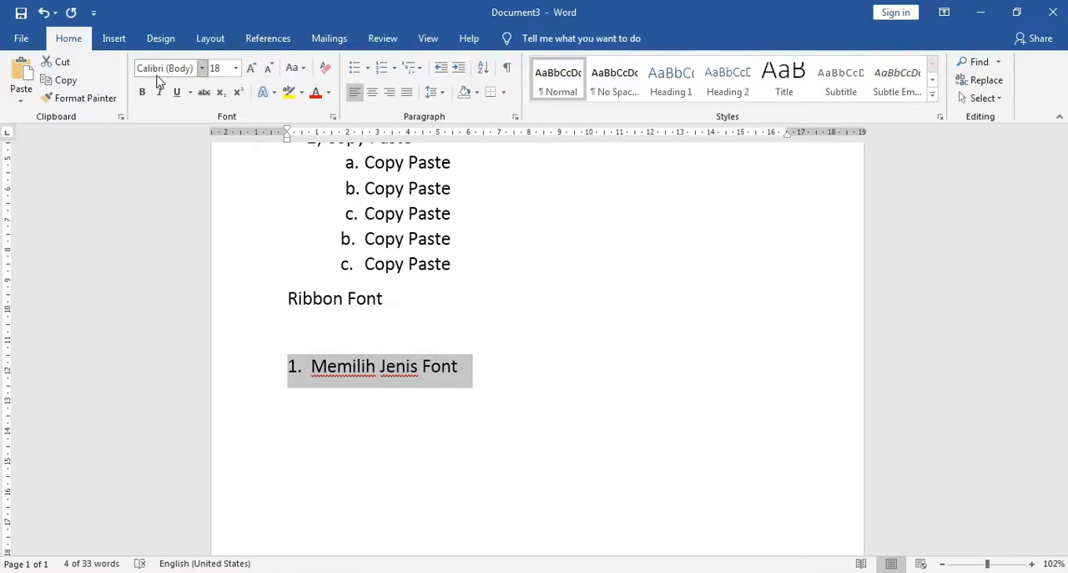
click(201, 68)
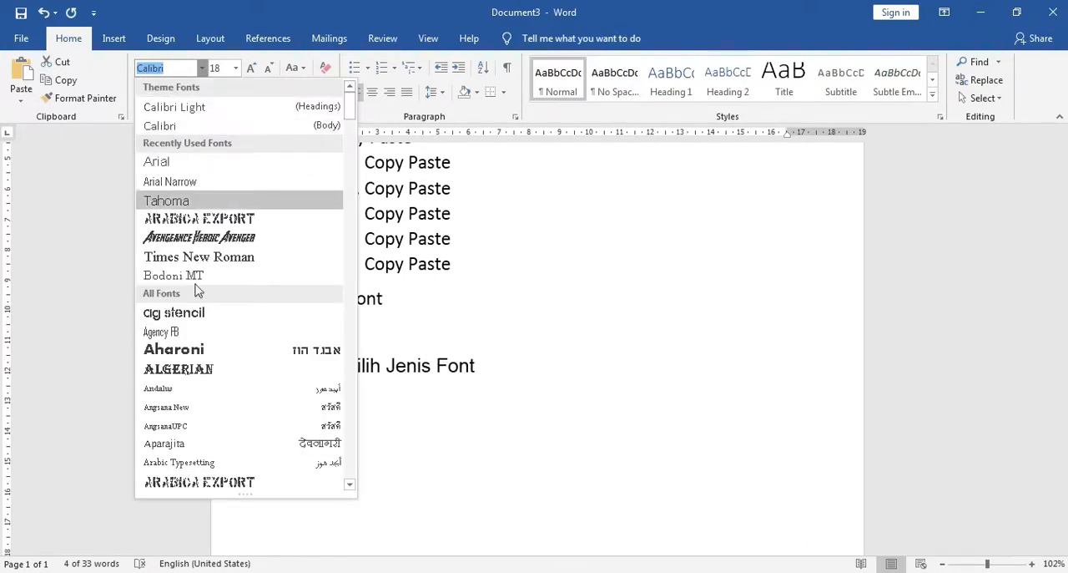
scroll(183, 394, down, 6)
mouse_move(350, 136)
mouse_down()
mouse_move(352, 186)
mouse_move(353, 134)
mouse_up()
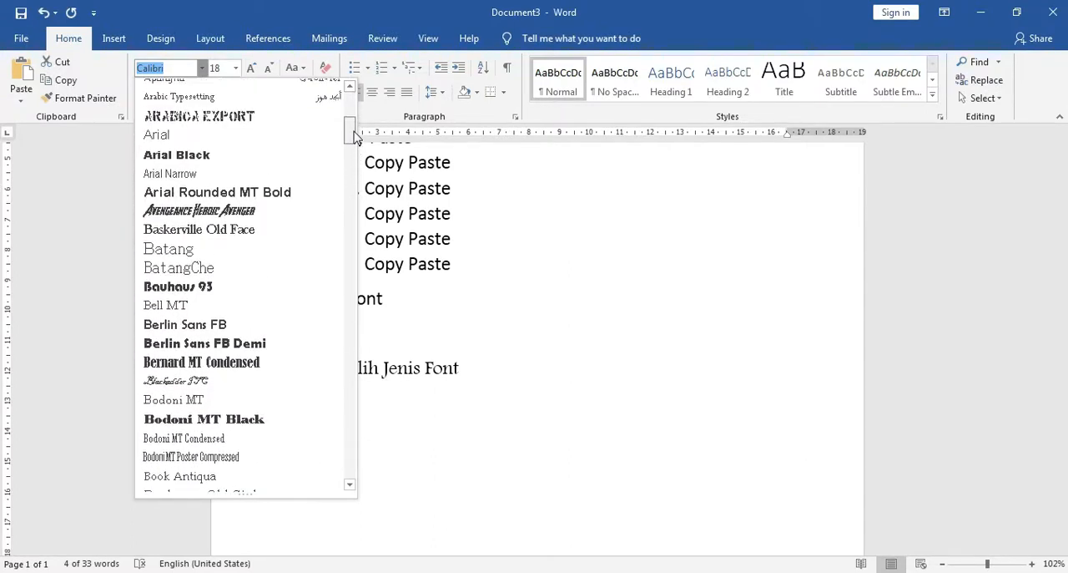
click(240, 166)
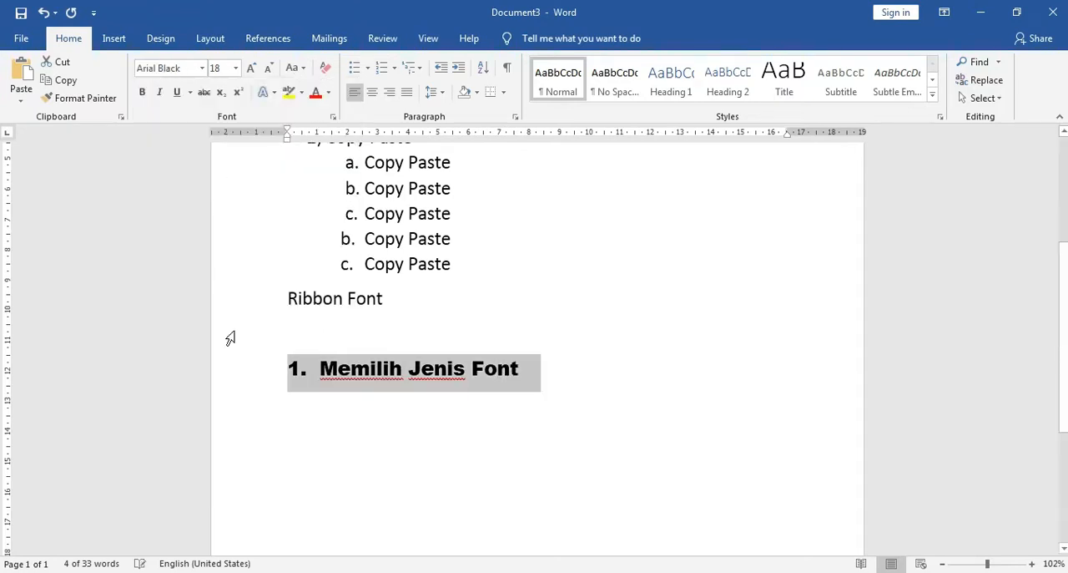
click(527, 378)
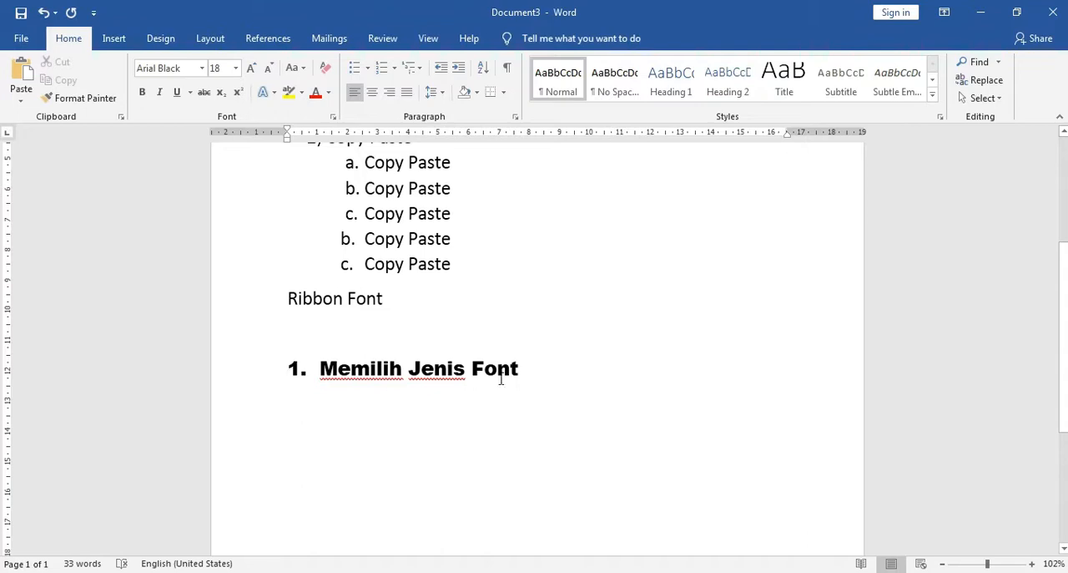
Set the font size of the "1. Memilih Jenis Font" line to 28
drag(520, 368, 290, 372)
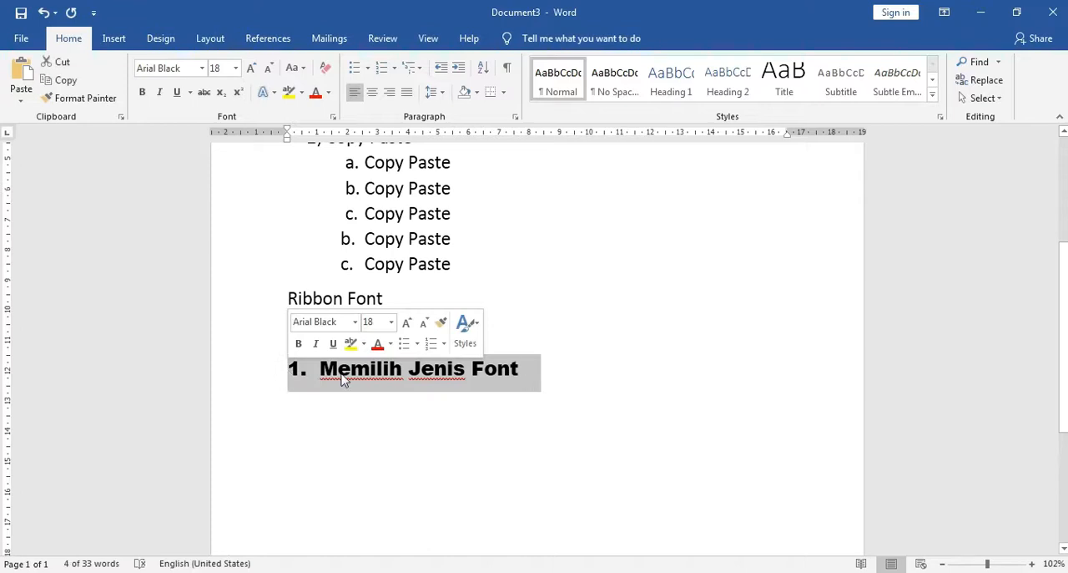
click(237, 70)
click(237, 70)
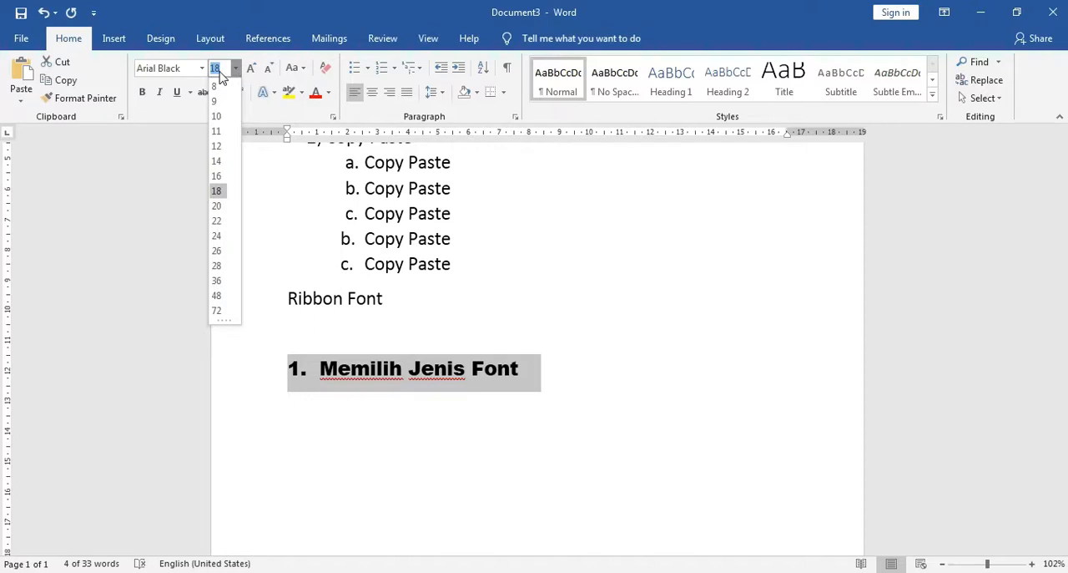
click(217, 268)
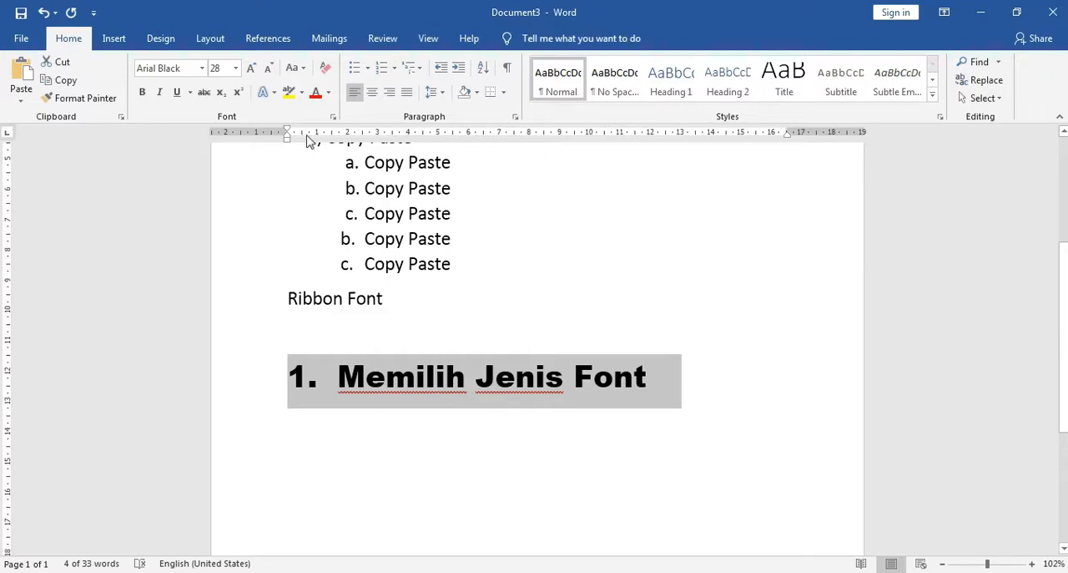
Grow the "1. Memilih Jenis Font" line stepwise to size 48, and shrink it back to size 28
click(236, 68)
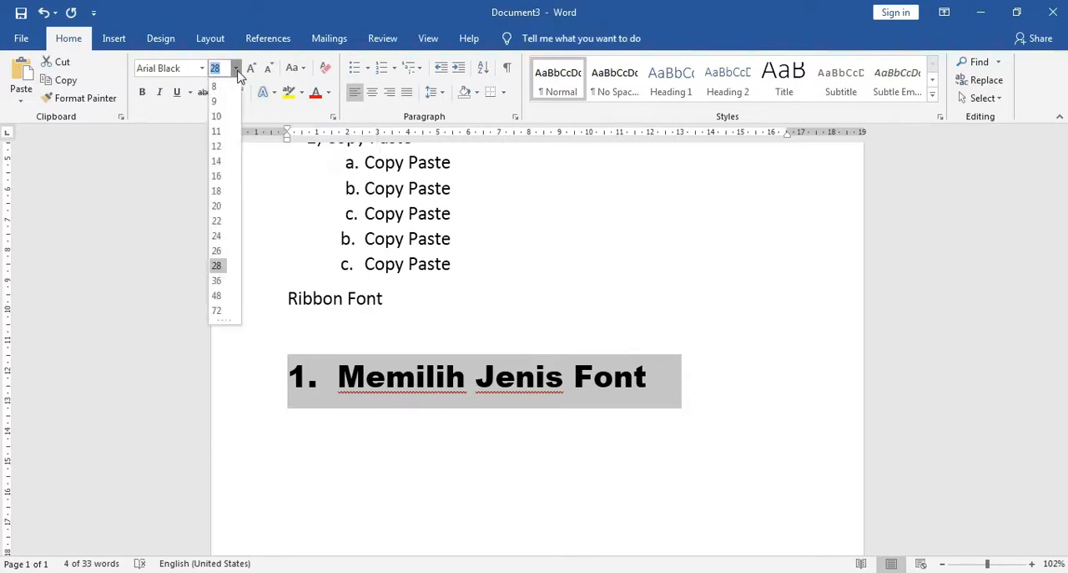
click(236, 68)
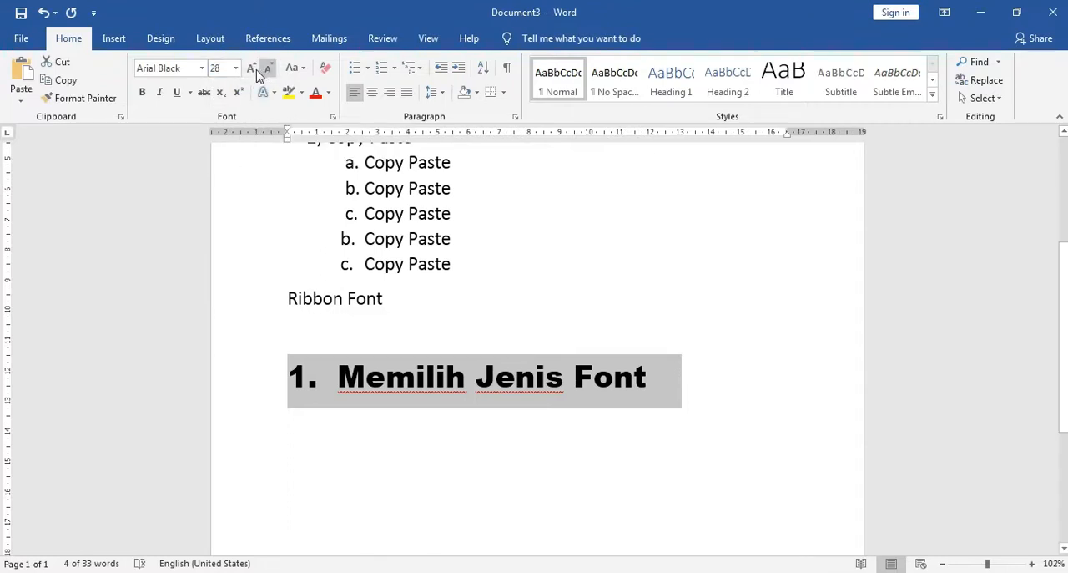
click(252, 70)
click(253, 71)
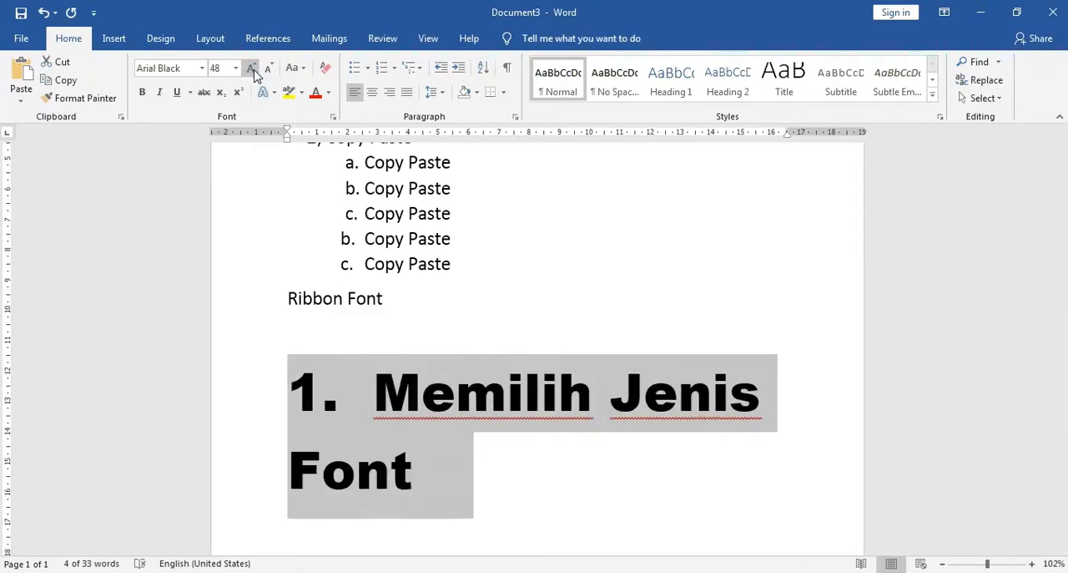
click(267, 70)
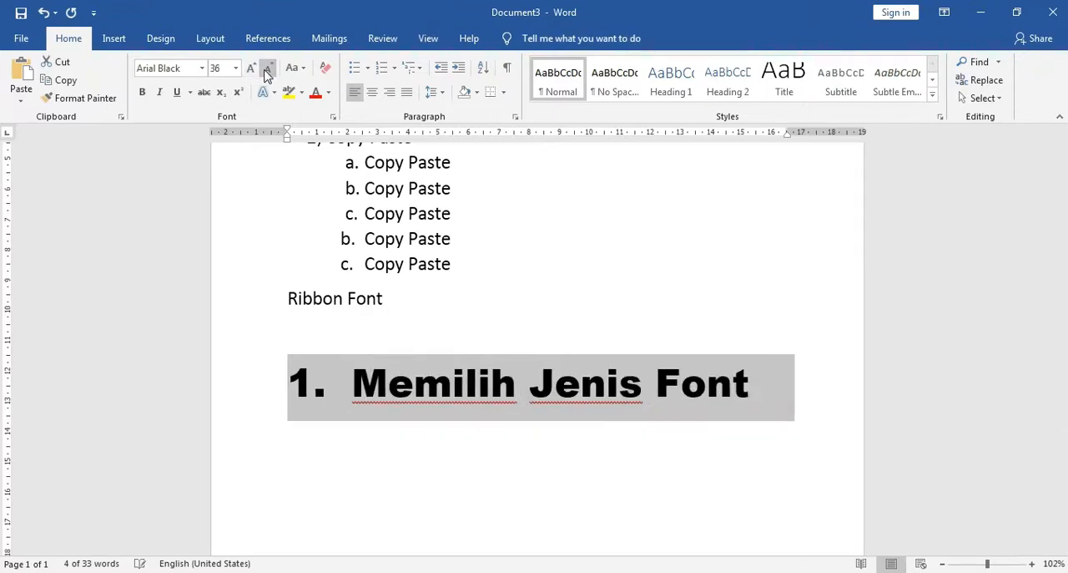
click(268, 70)
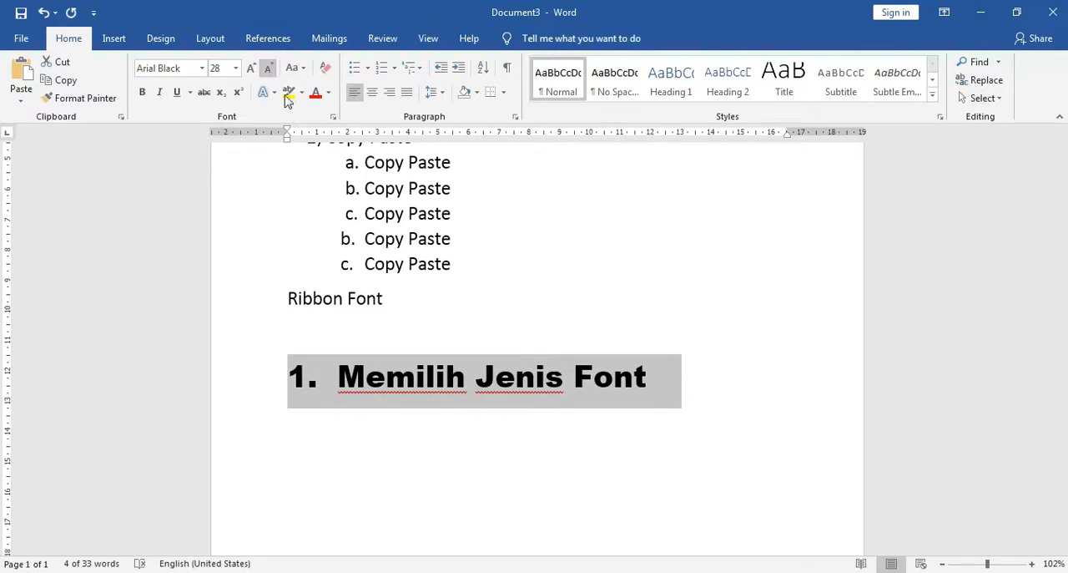
Add a new line below "1. Memilih Jenis Font" and enter "2. Sentence Case" on it
click(656, 377)
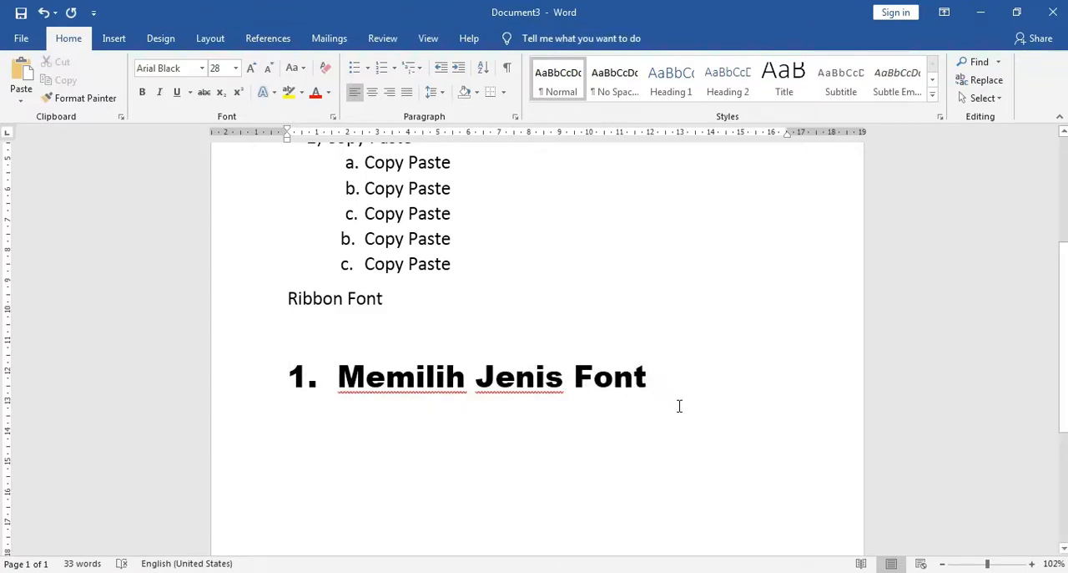
key(Return)
text(2.)
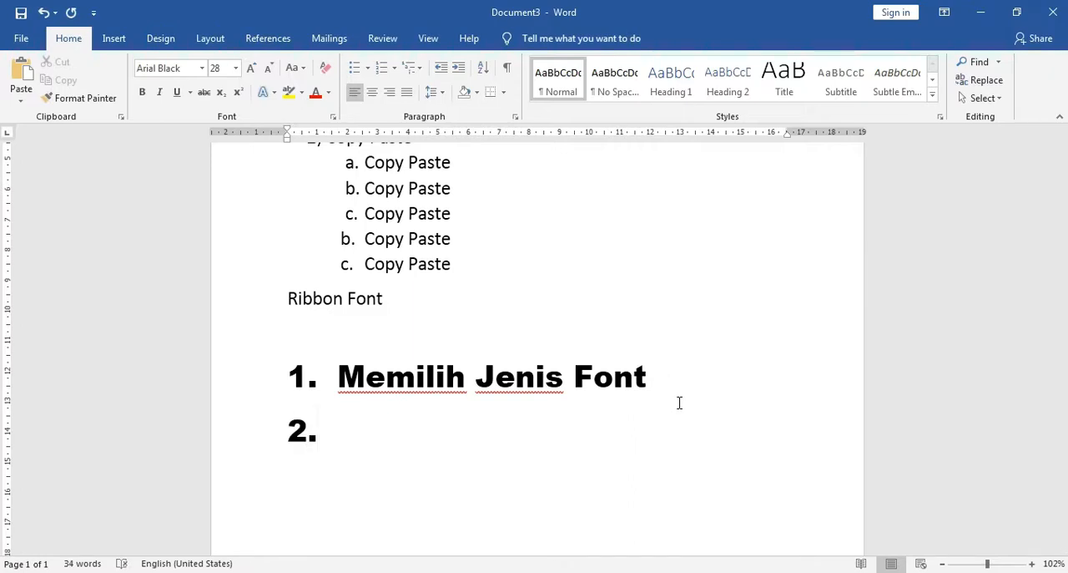
scroll(618, 392, down, 1)
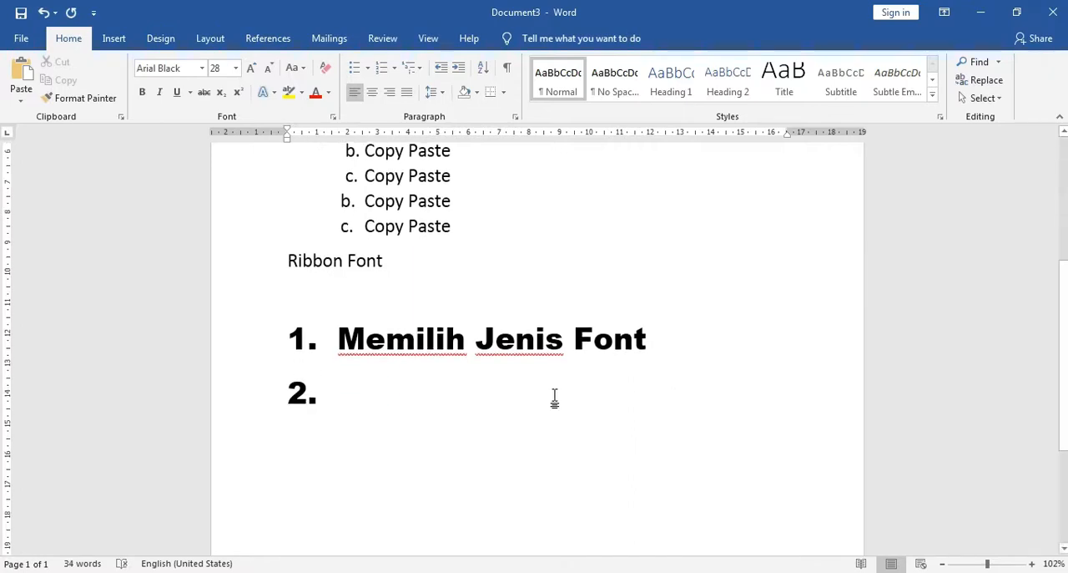
click(303, 68)
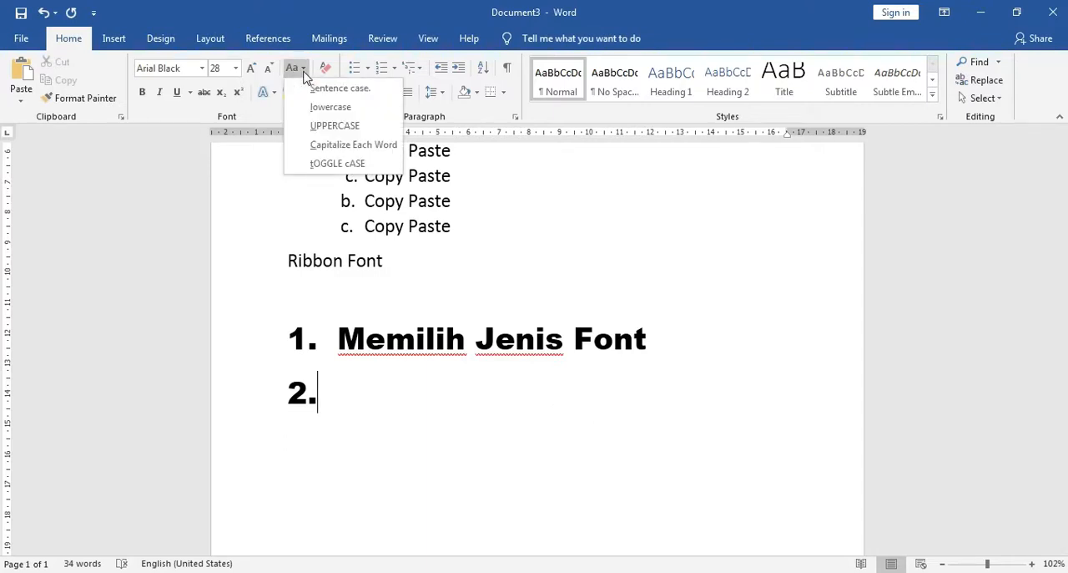
click(304, 73)
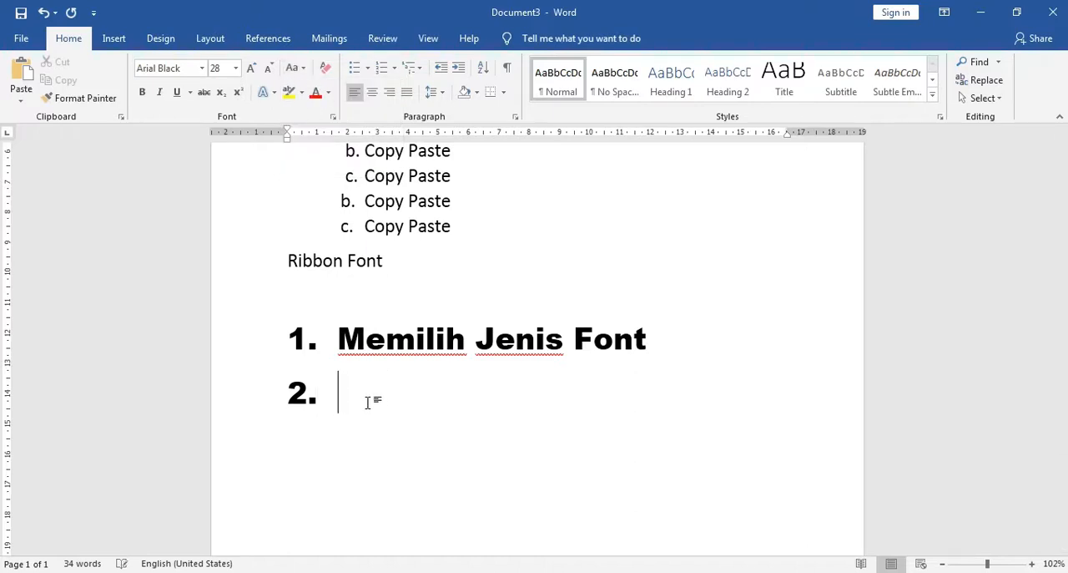
text(Senten)
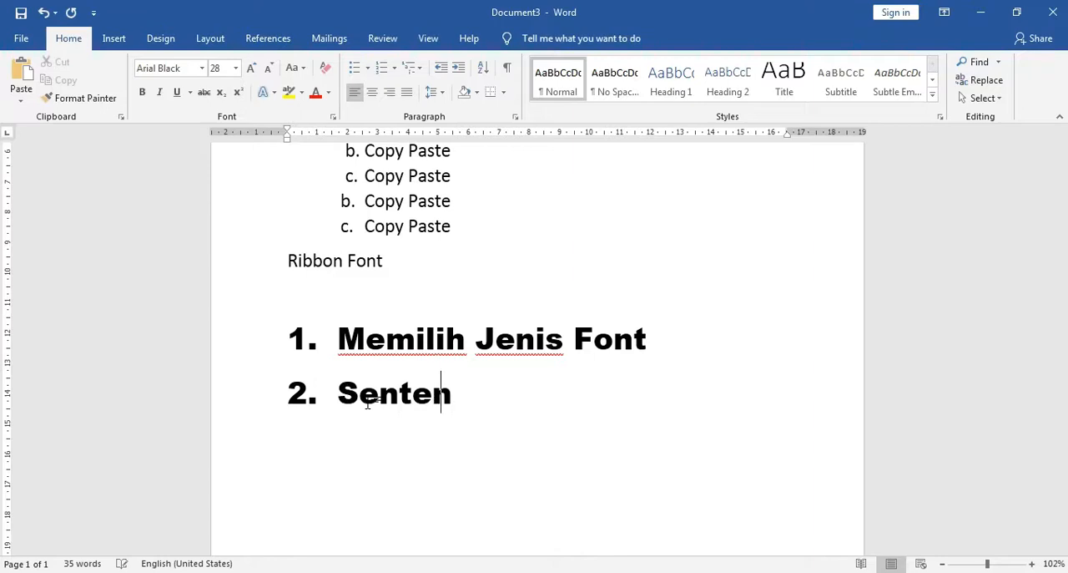
text(ce Cae)
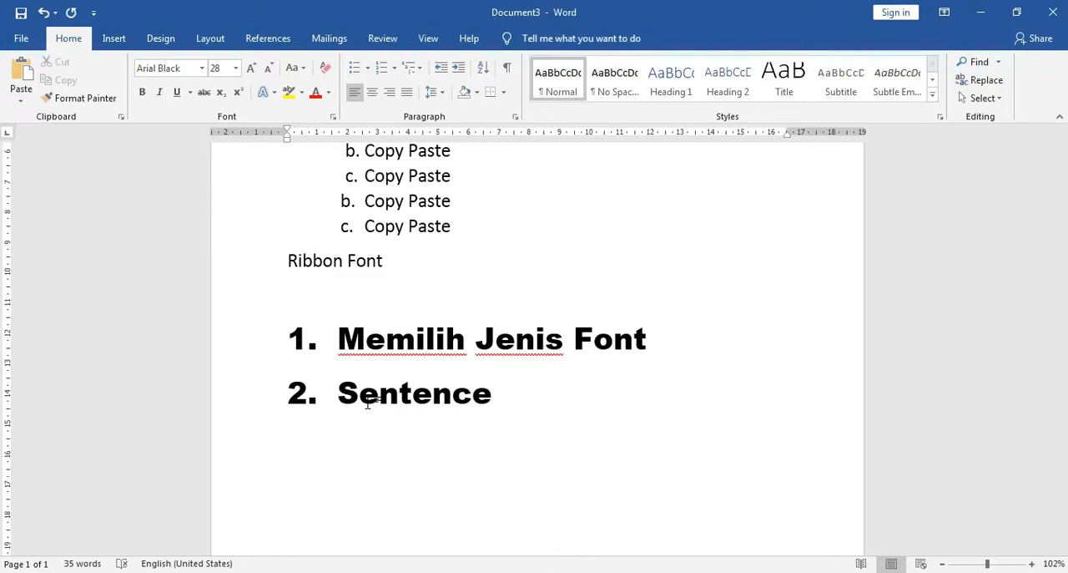
key(BackSpace)
text(se)
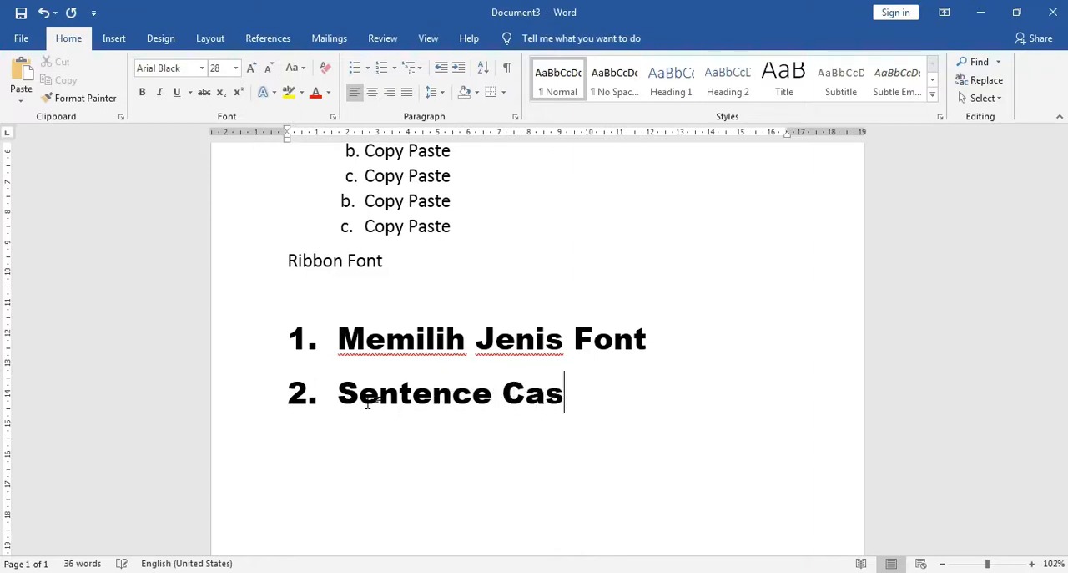
Change the case of the "2. Sentence Case" line to Sentence case and check the first letter of its second word
triple_click(292, 394)
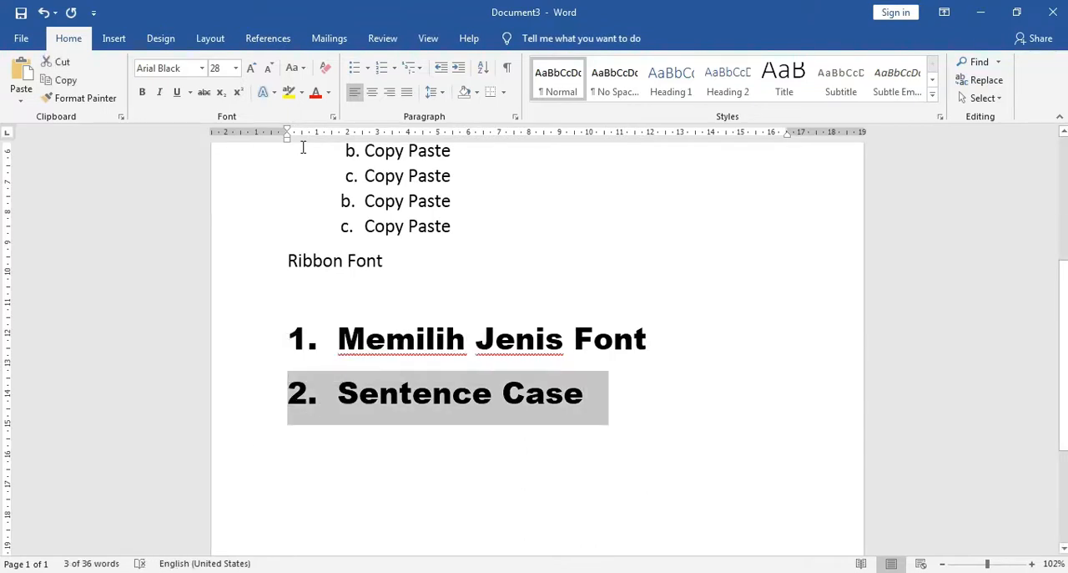
click(304, 68)
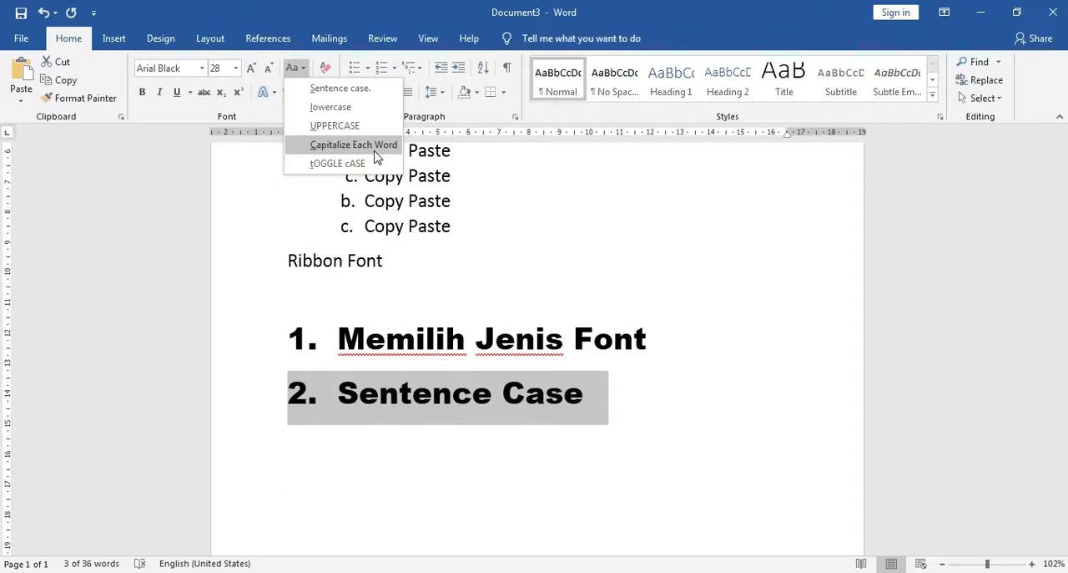
click(339, 88)
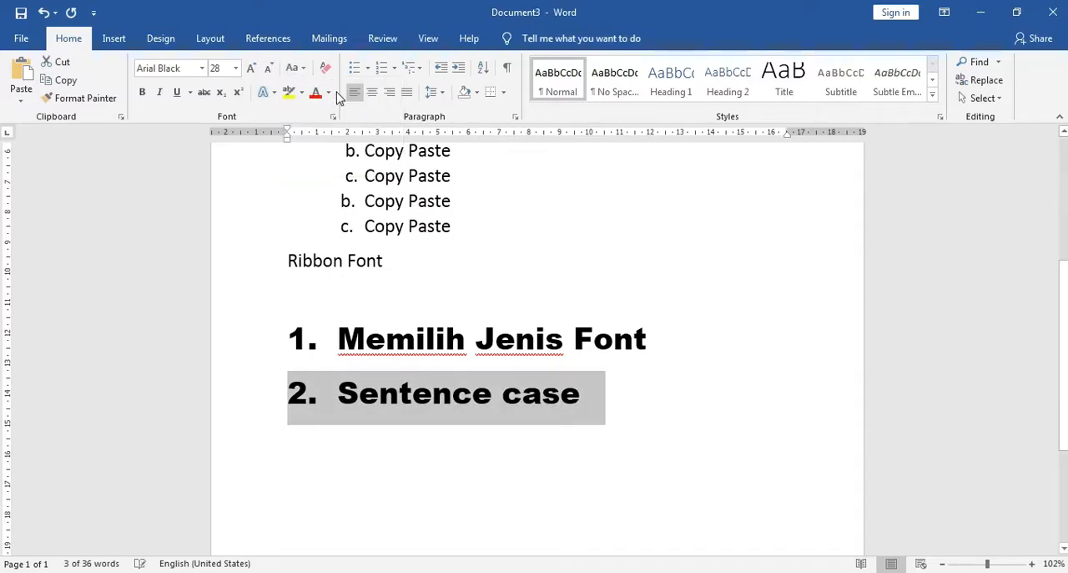
click(521, 394)
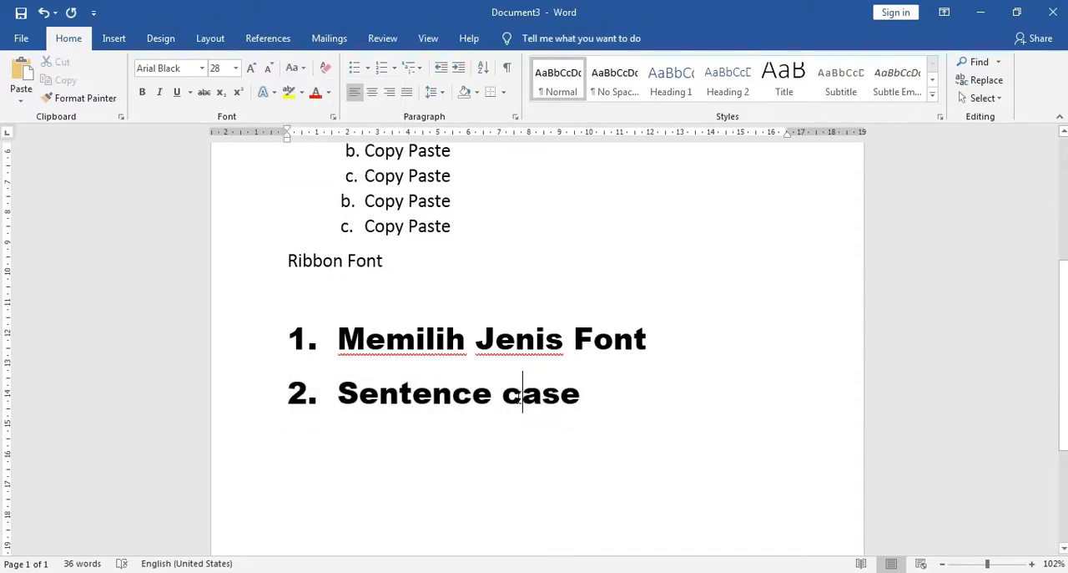
drag(521, 395, 502, 394)
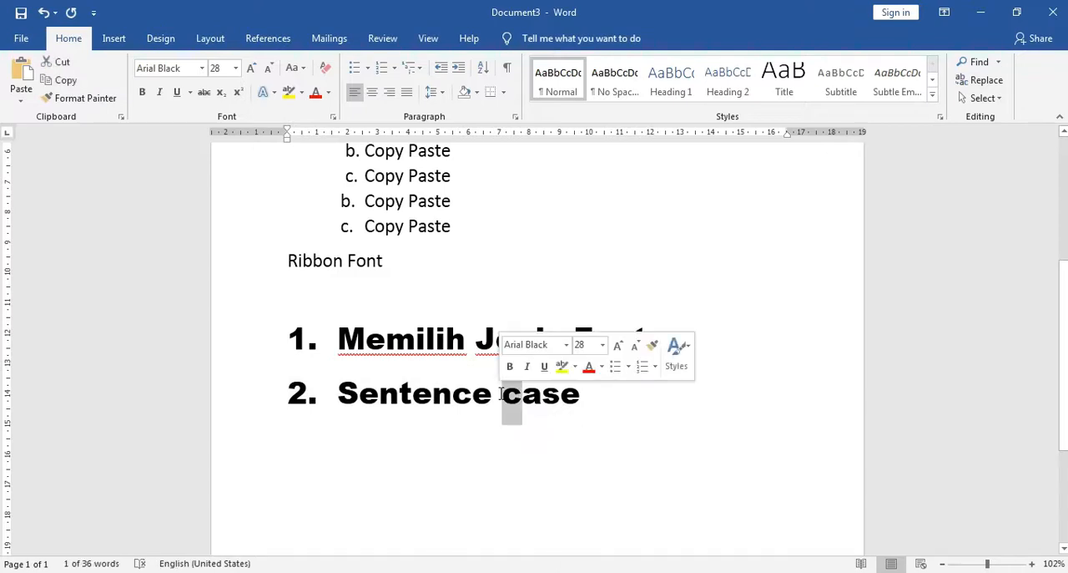
Change the case of the whole second numbered line to lowercase and check its words
click(248, 404)
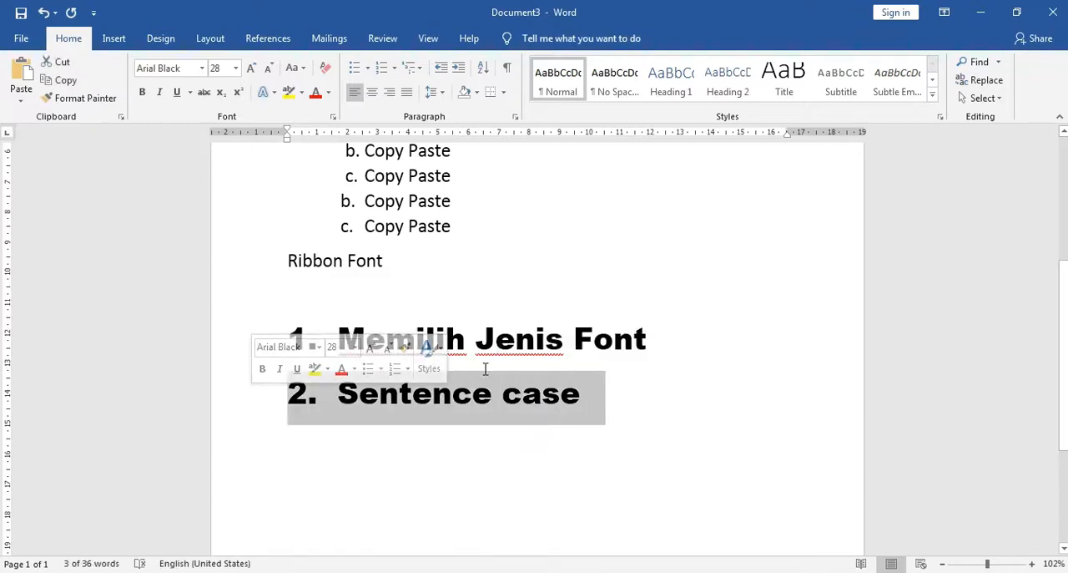
click(304, 69)
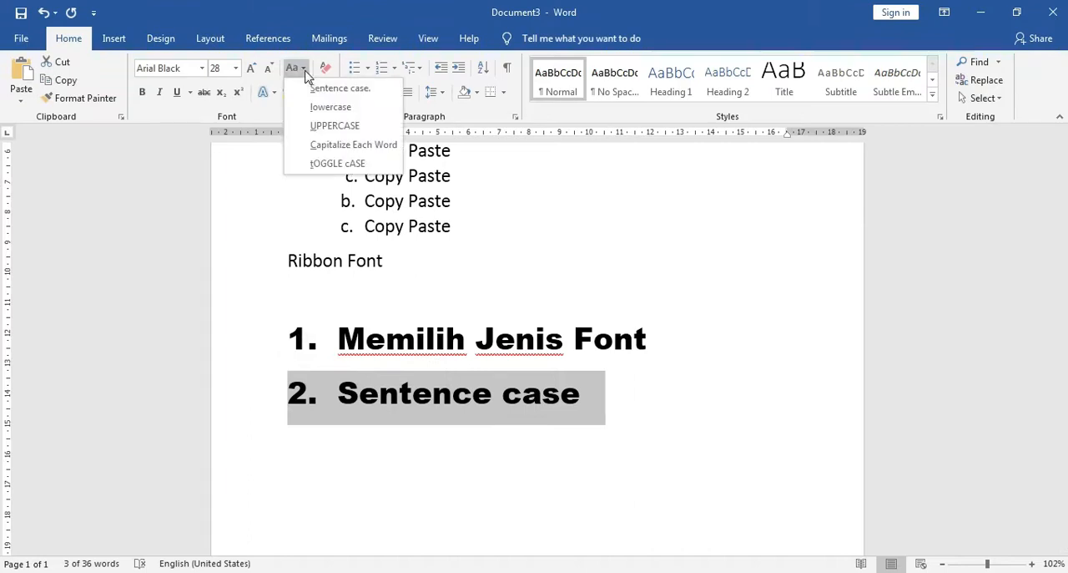
click(348, 109)
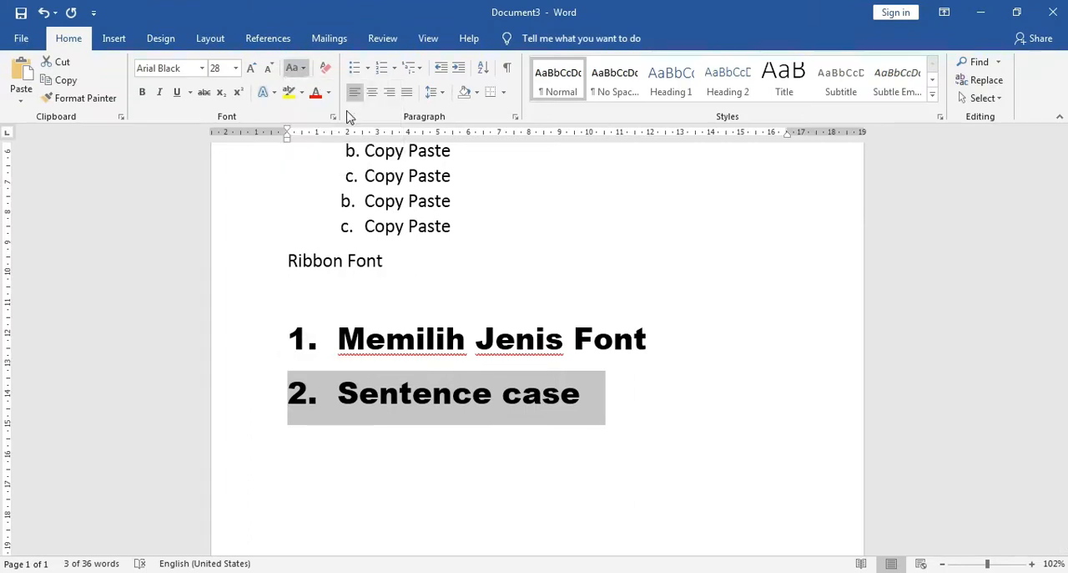
click(356, 401)
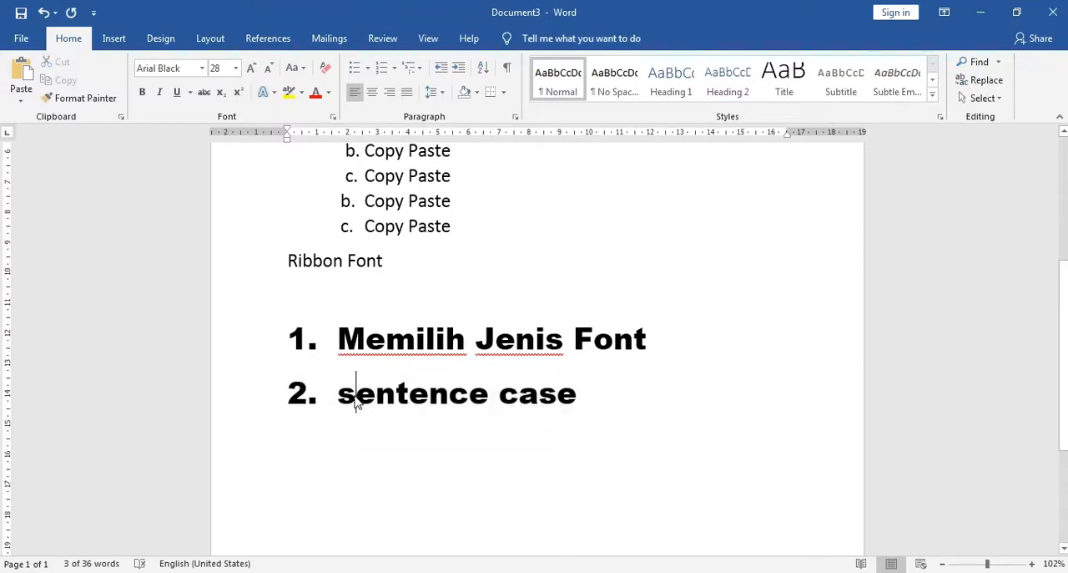
click(518, 396)
drag(350, 394, 578, 397)
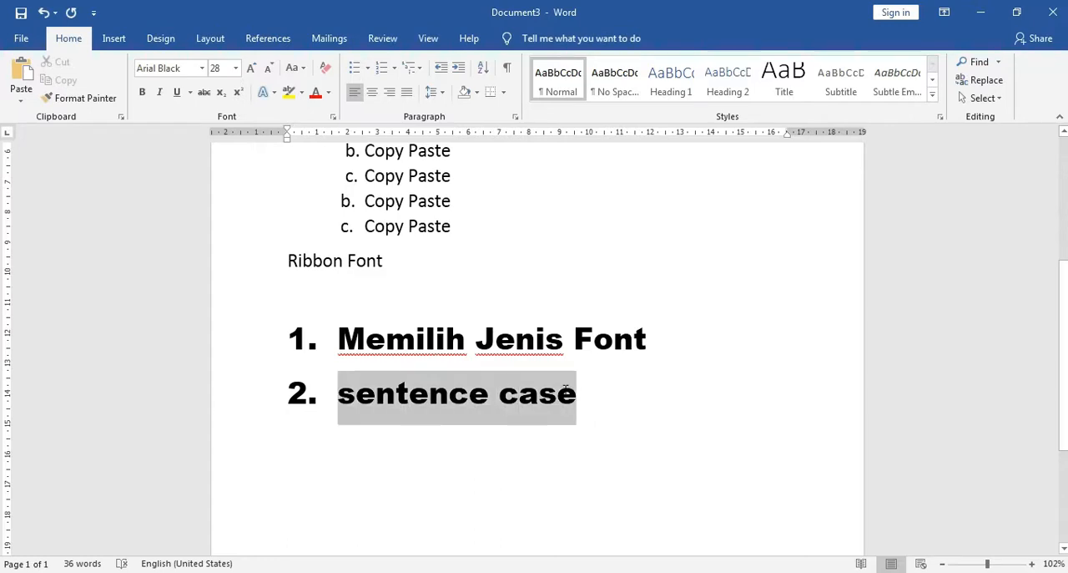
click(425, 400)
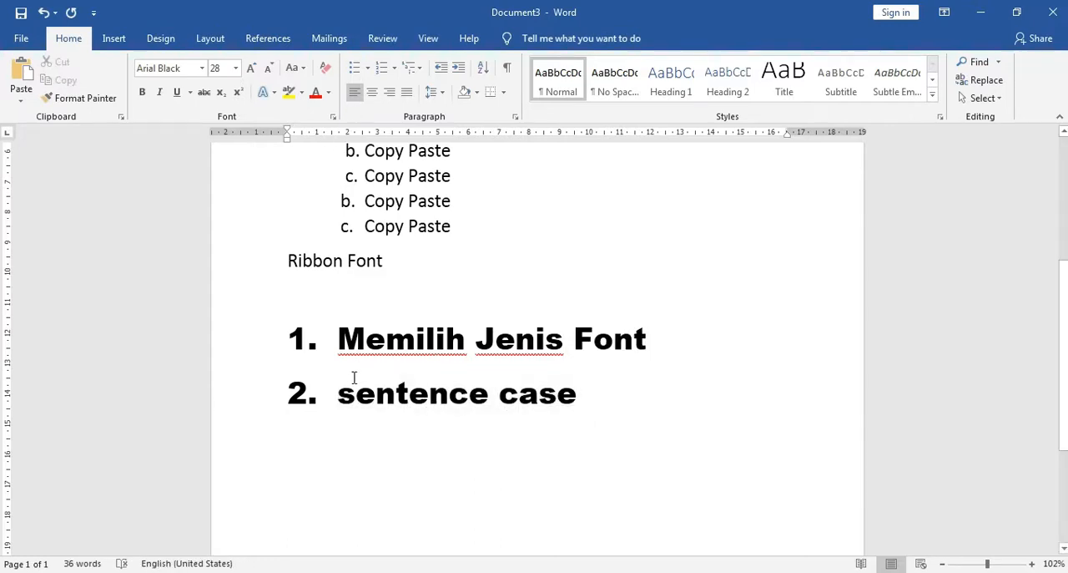
Convert the whole second numbered line to UPPERCASE
click(234, 402)
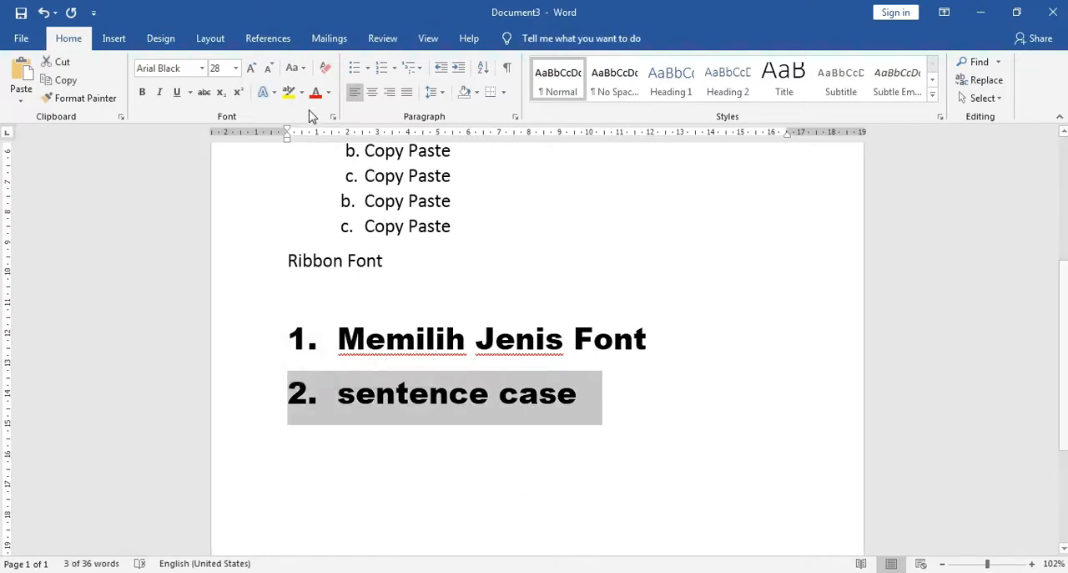
click(303, 70)
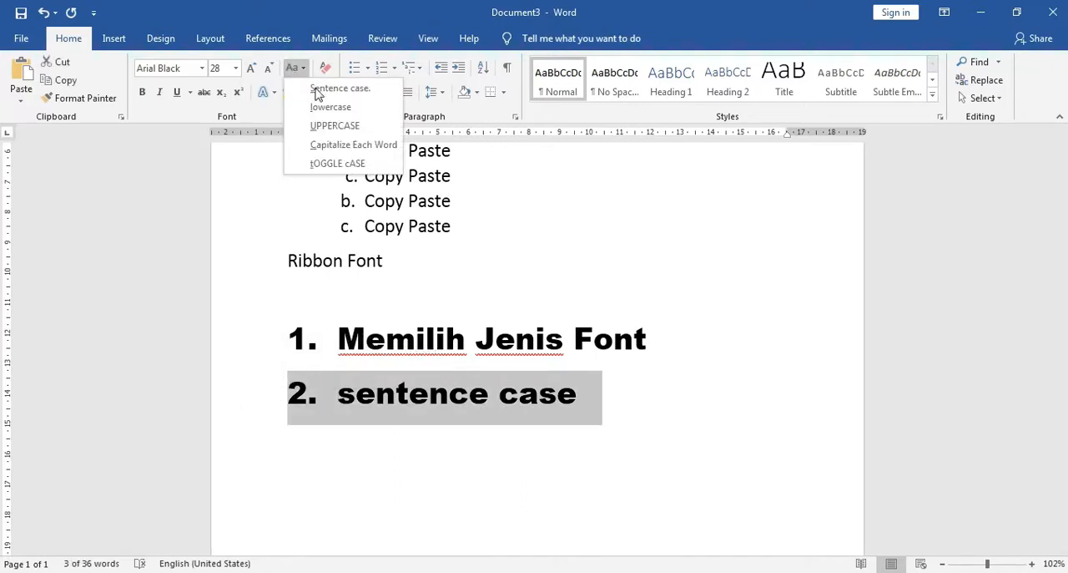
click(334, 127)
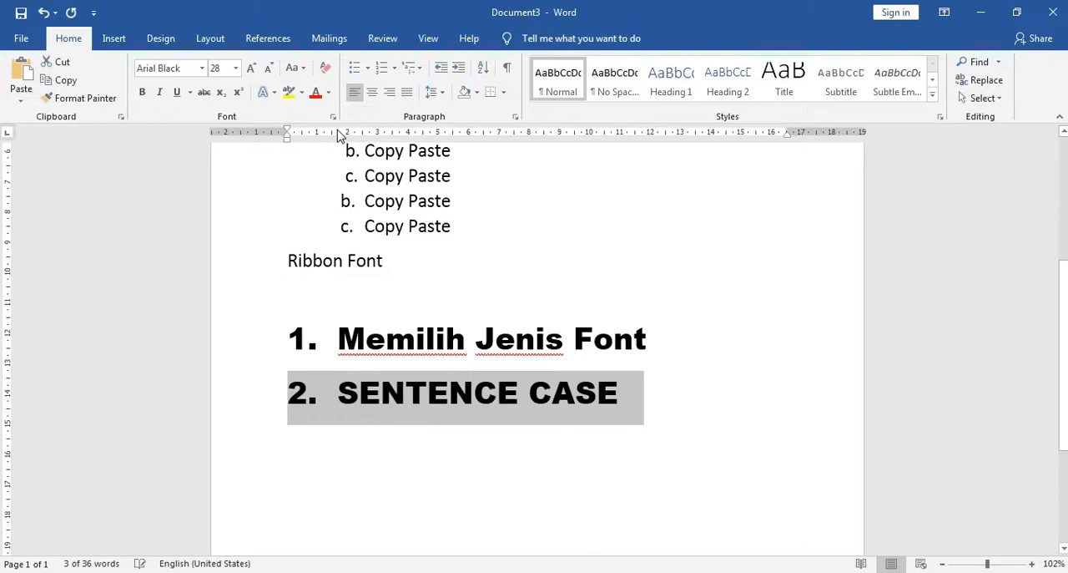
click(346, 401)
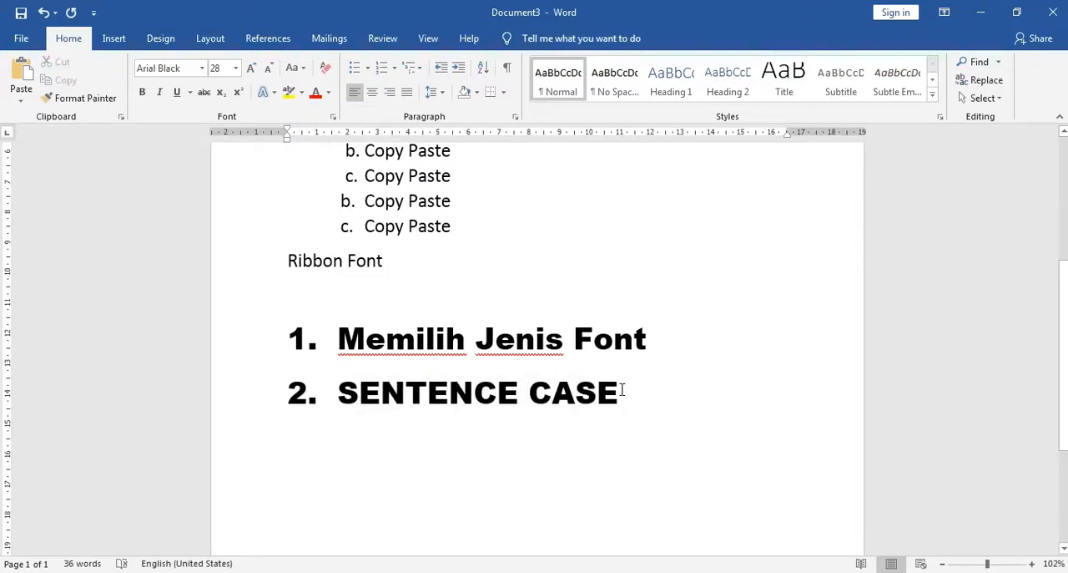
Apply the Capitalize Each Word case to the second numbered line
click(247, 401)
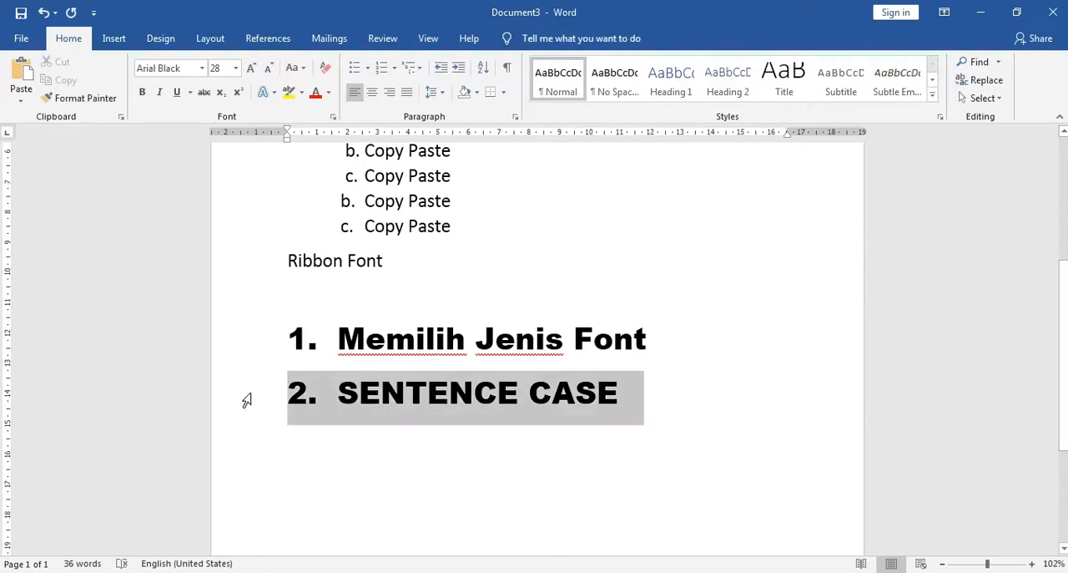
click(303, 69)
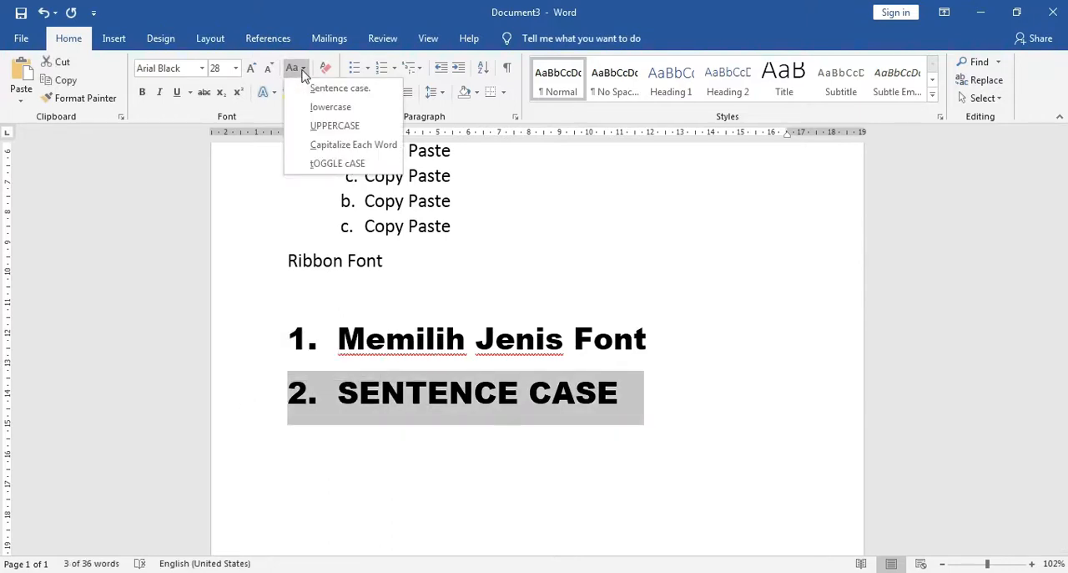
click(335, 146)
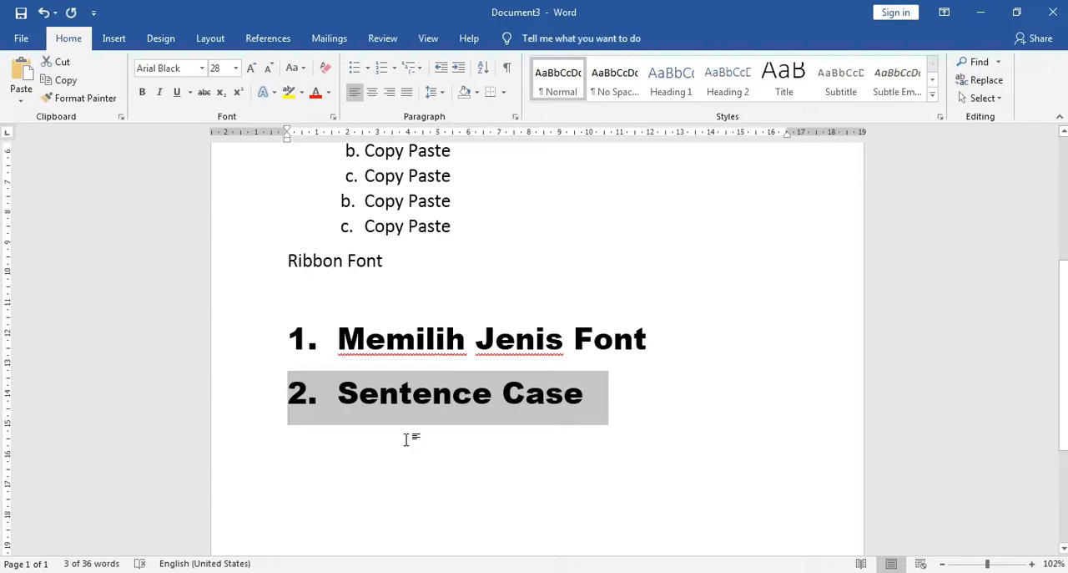
click(355, 401)
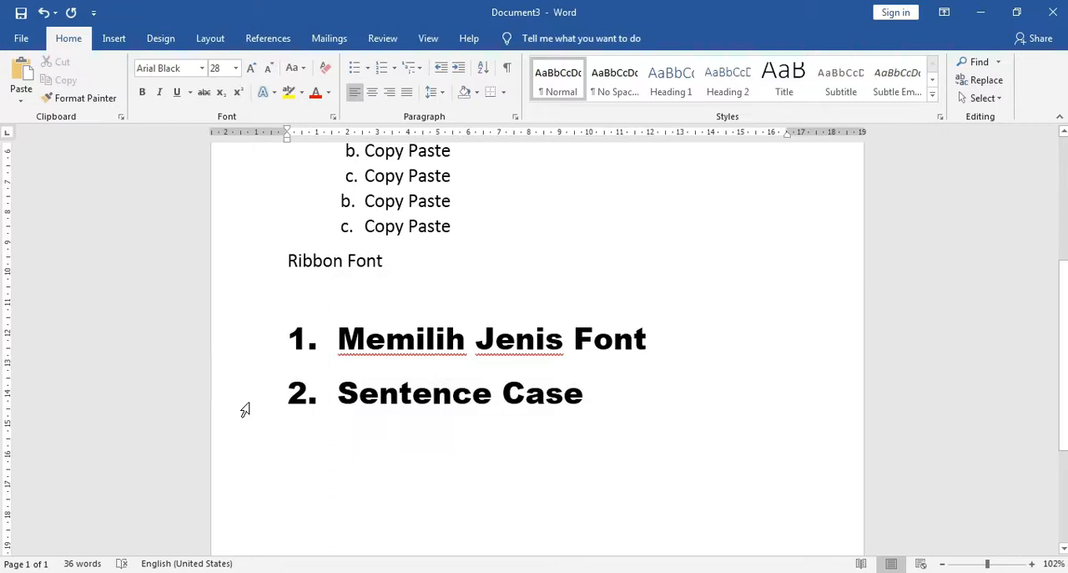
Apply tOGGLE cASE to the second numbered line, toggle it back, and toggle it once more so it reads "sENTENCE cASE"
click(246, 410)
click(296, 67)
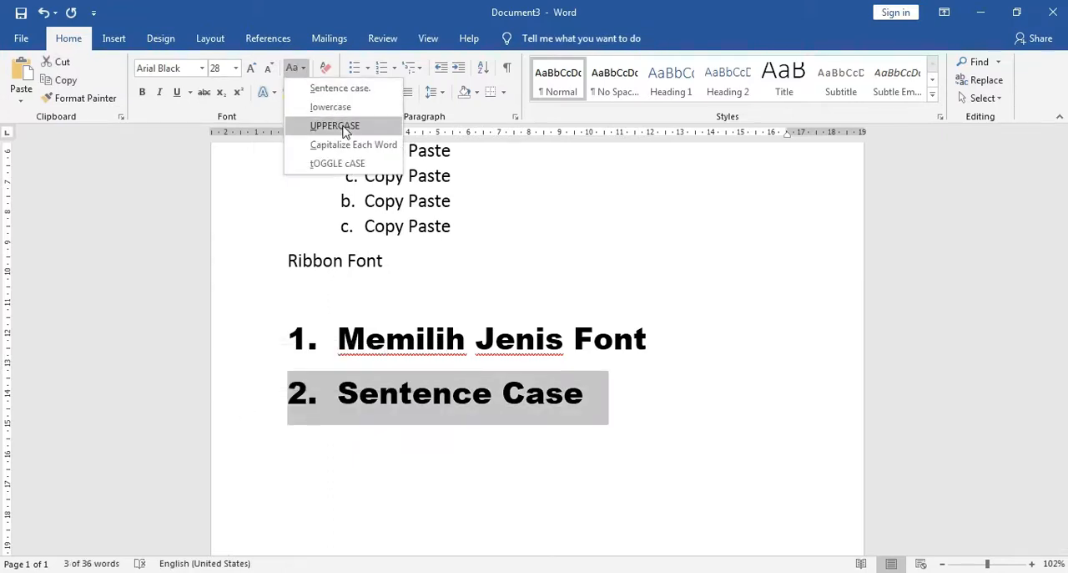
click(349, 164)
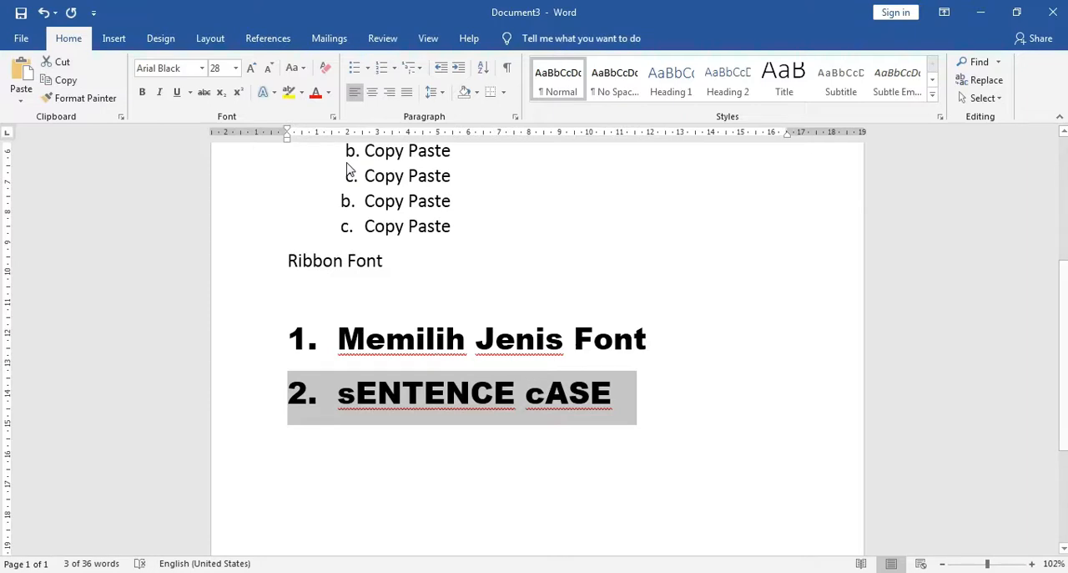
click(304, 70)
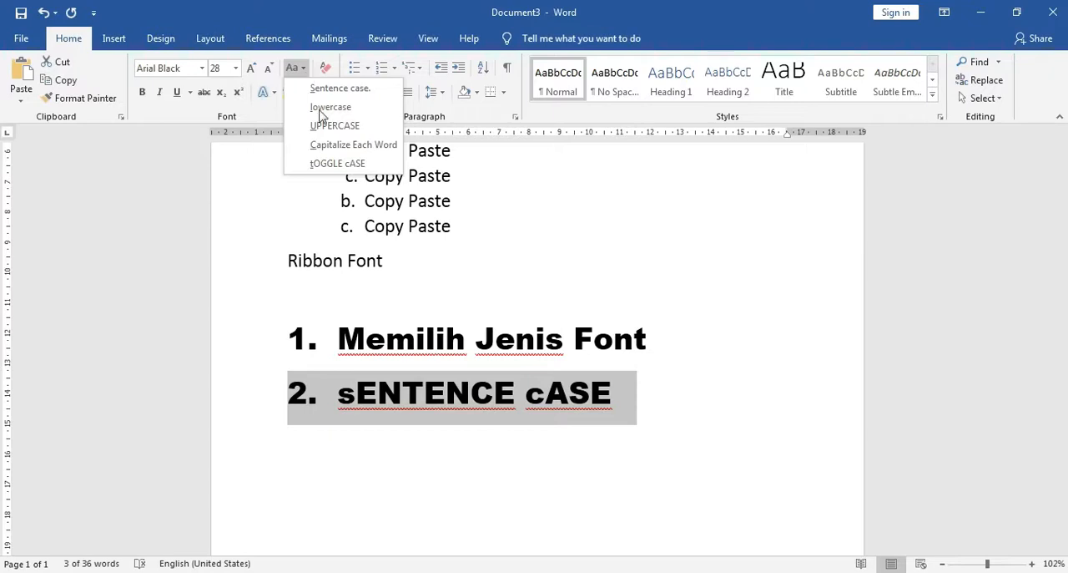
click(340, 165)
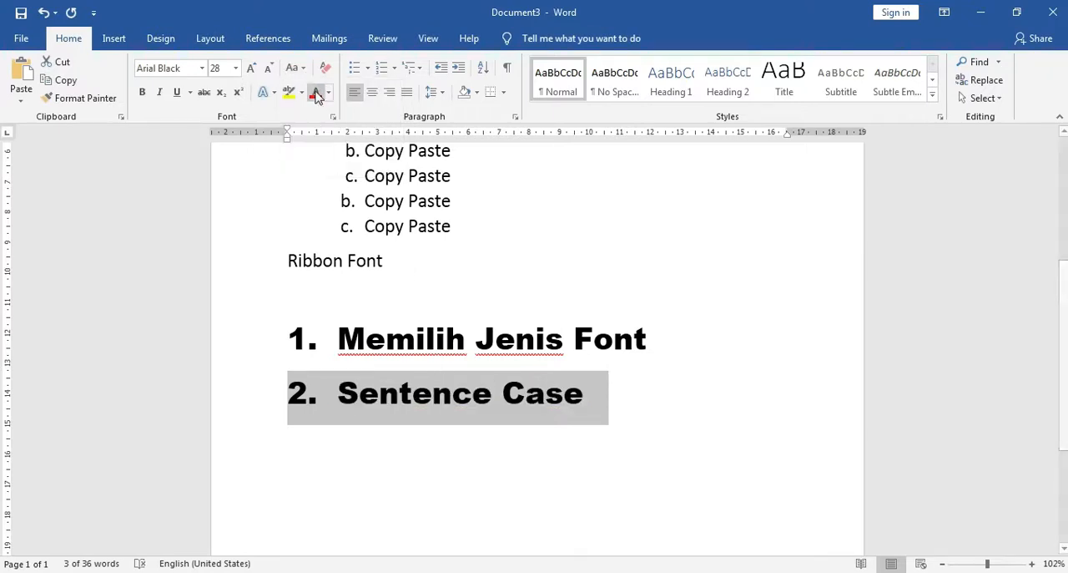
click(295, 67)
click(340, 164)
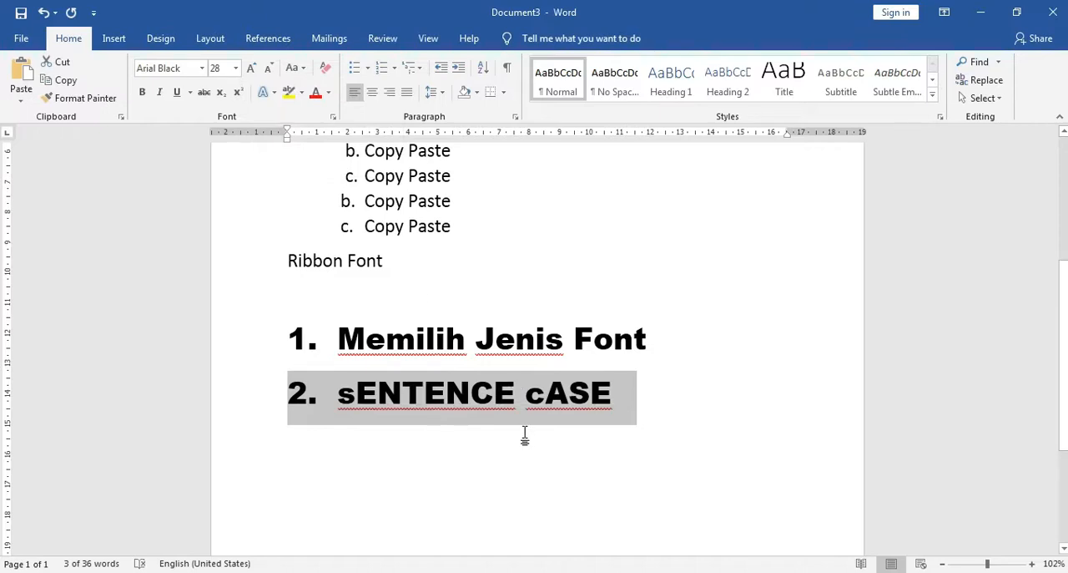
click(623, 399)
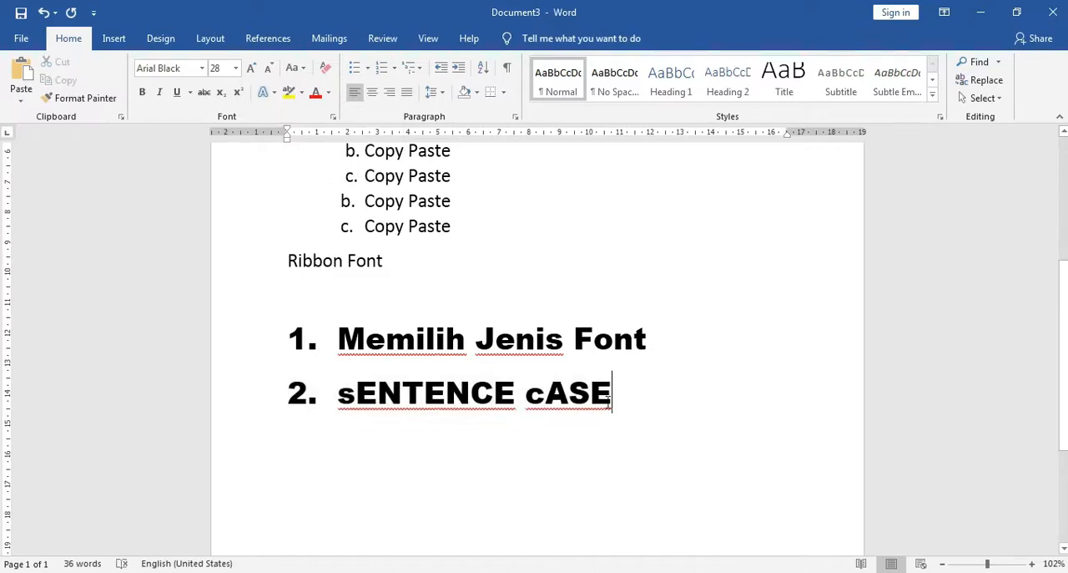
Clear all formatting from the "2. sENTENCE cASE" line
click(236, 407)
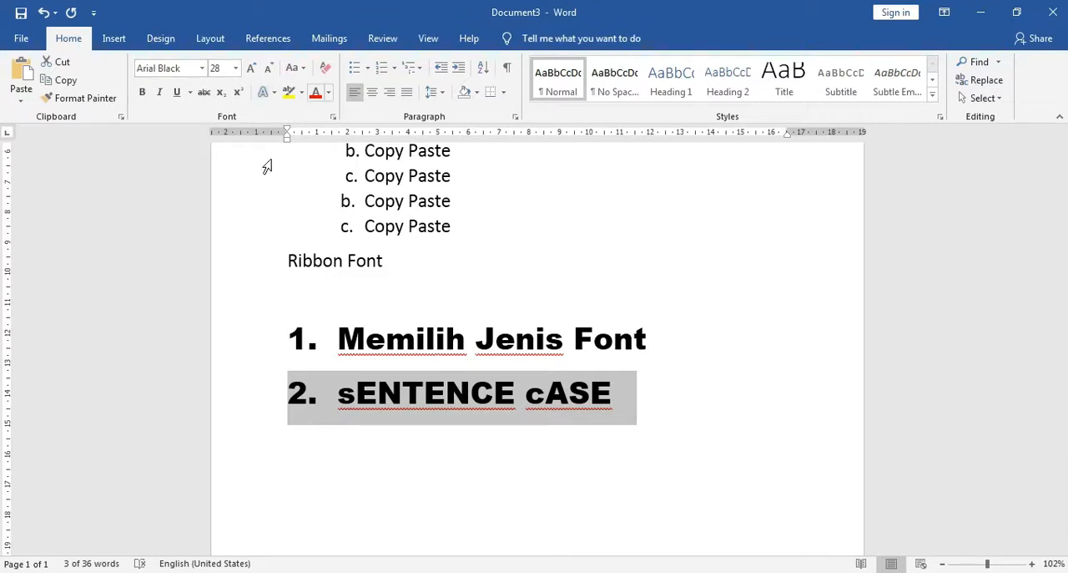
click(324, 73)
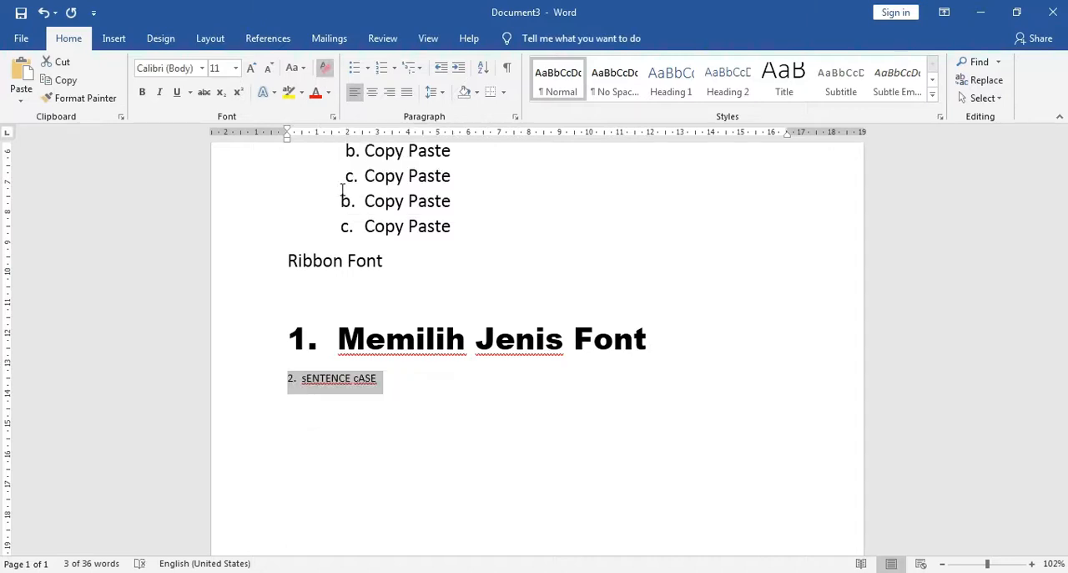
click(397, 395)
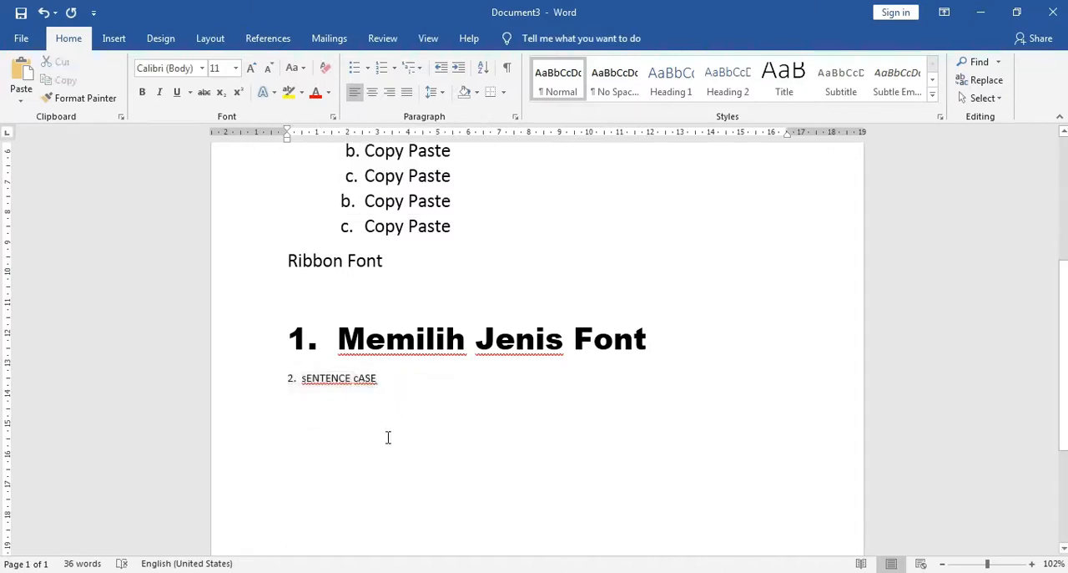
click(239, 386)
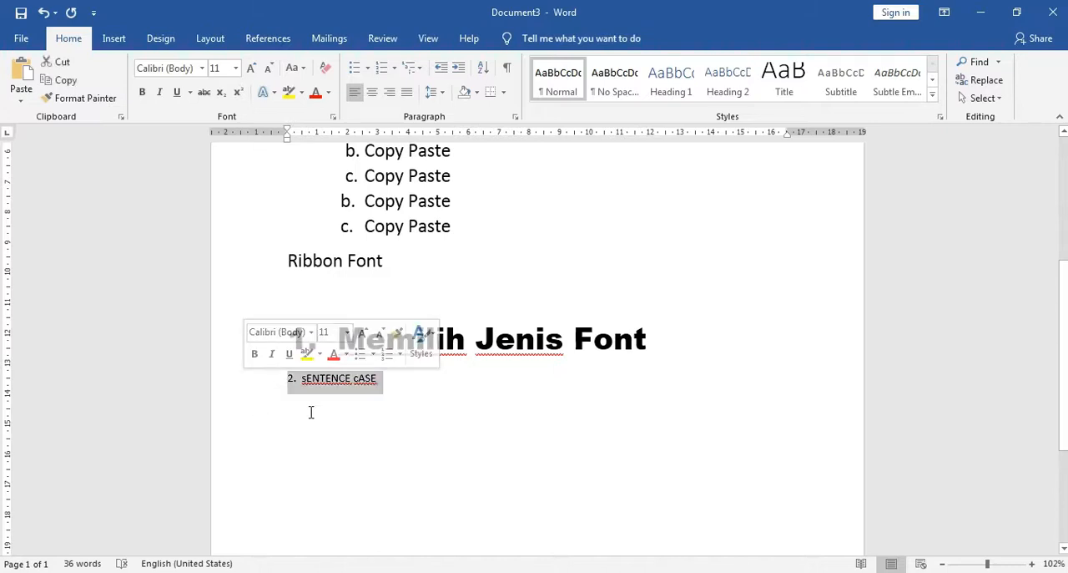
click(388, 384)
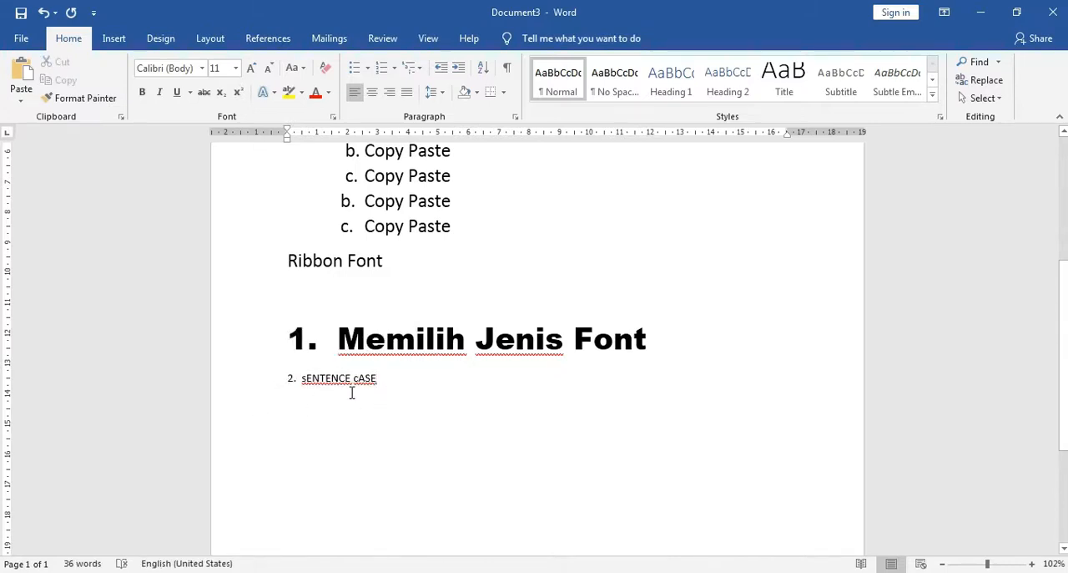
click(243, 389)
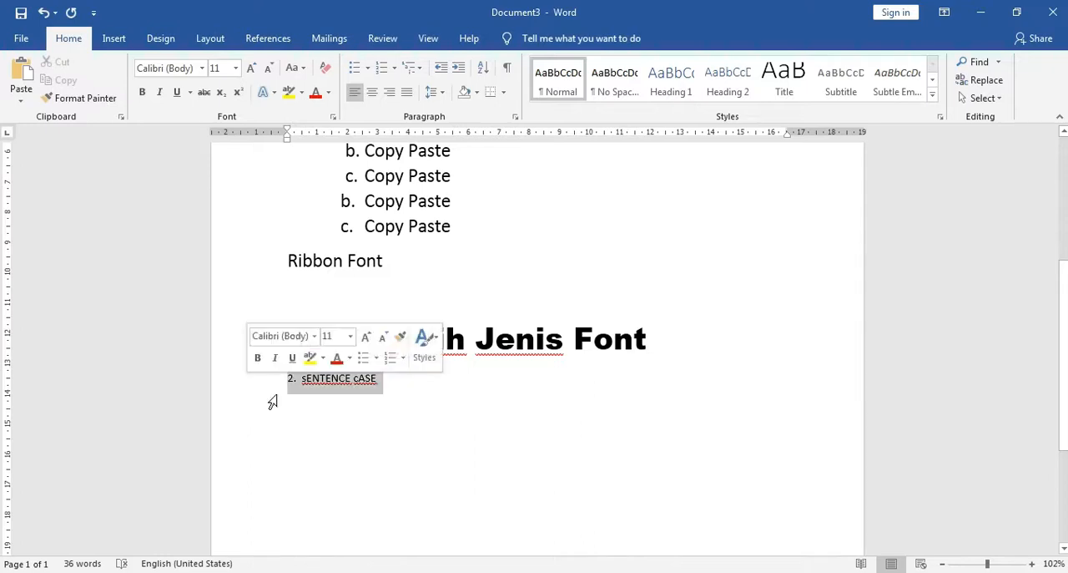
Add a new line below "2. sENTENCE cASE" and enter "3. BOLD" on it
click(396, 389)
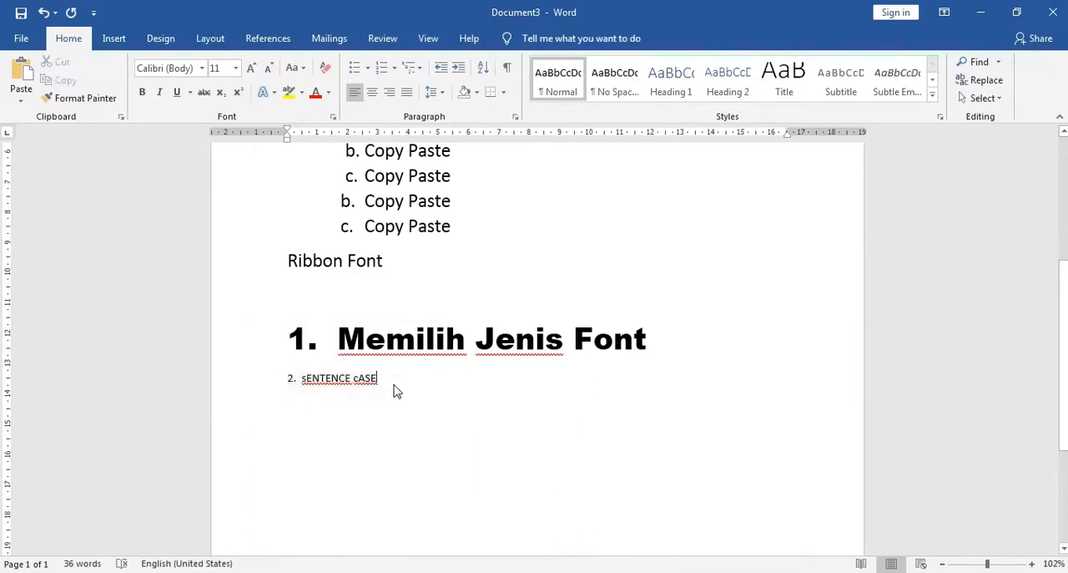
key(Return)
key(Return)
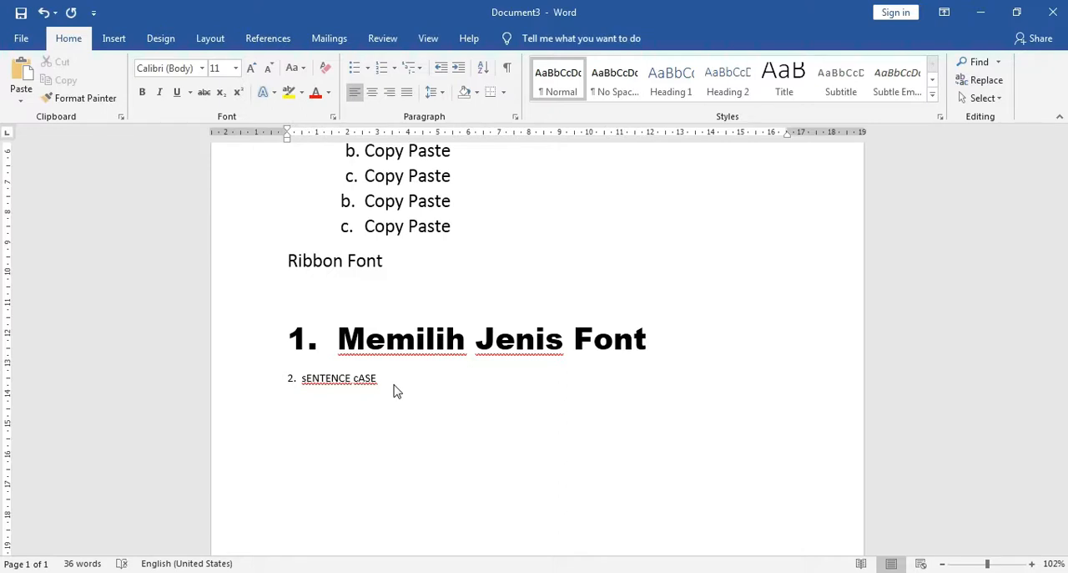
text(3. BOLD)
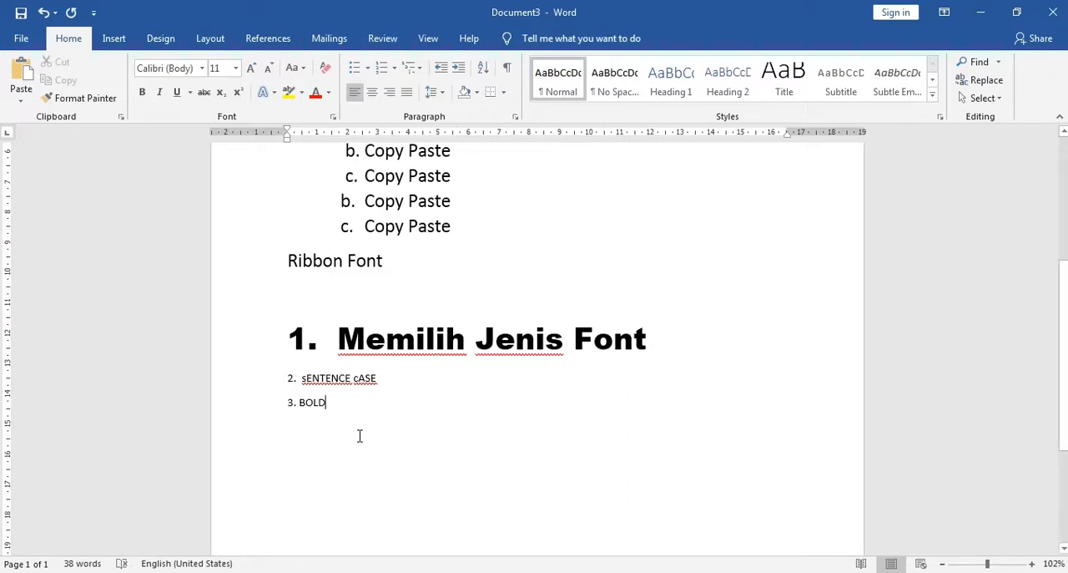
Set the "3. BOLD" line to font size 20 and make it bold
click(243, 404)
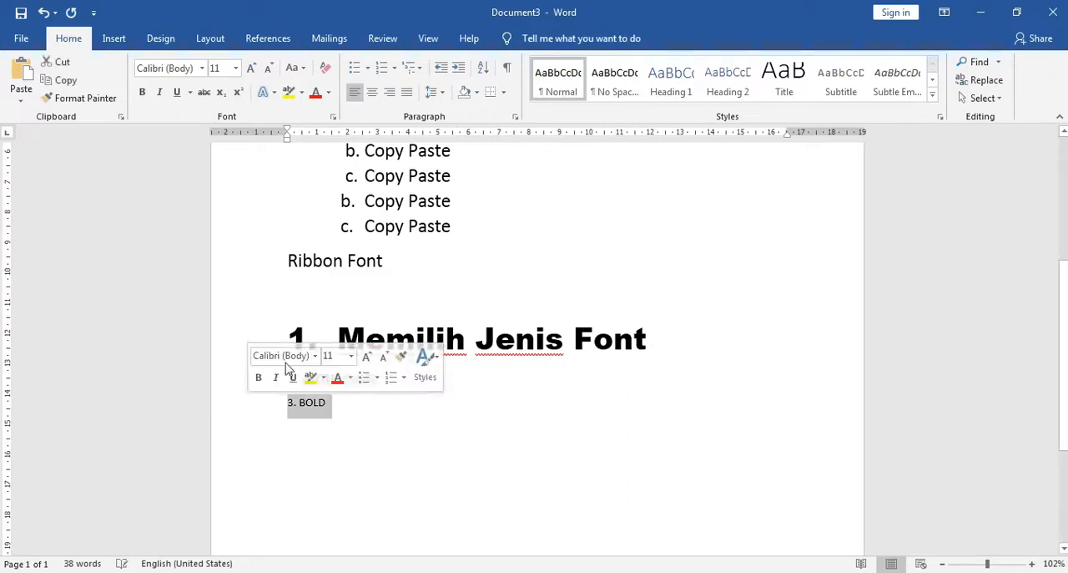
click(235, 68)
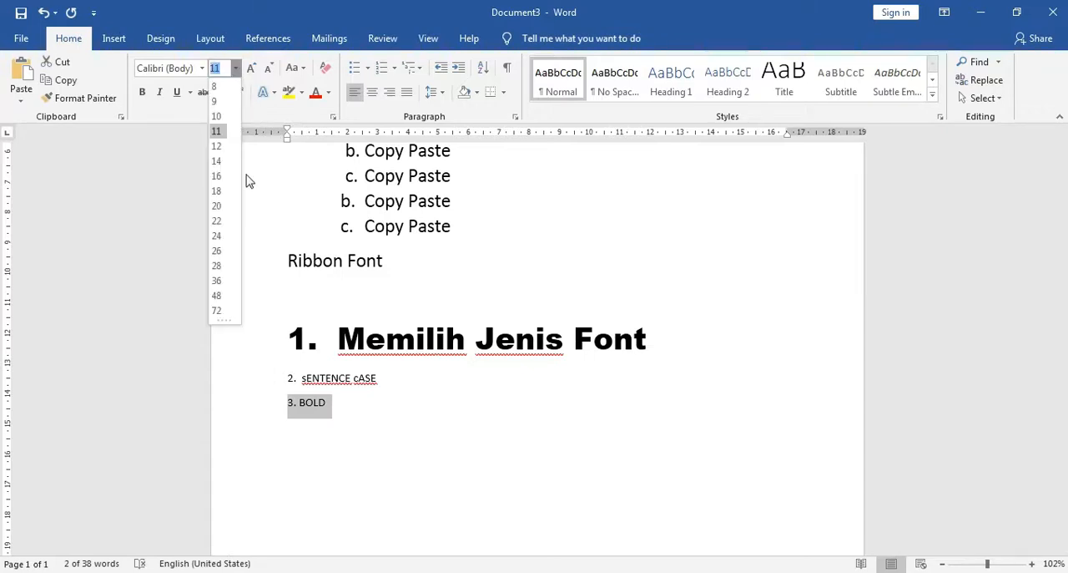
click(217, 207)
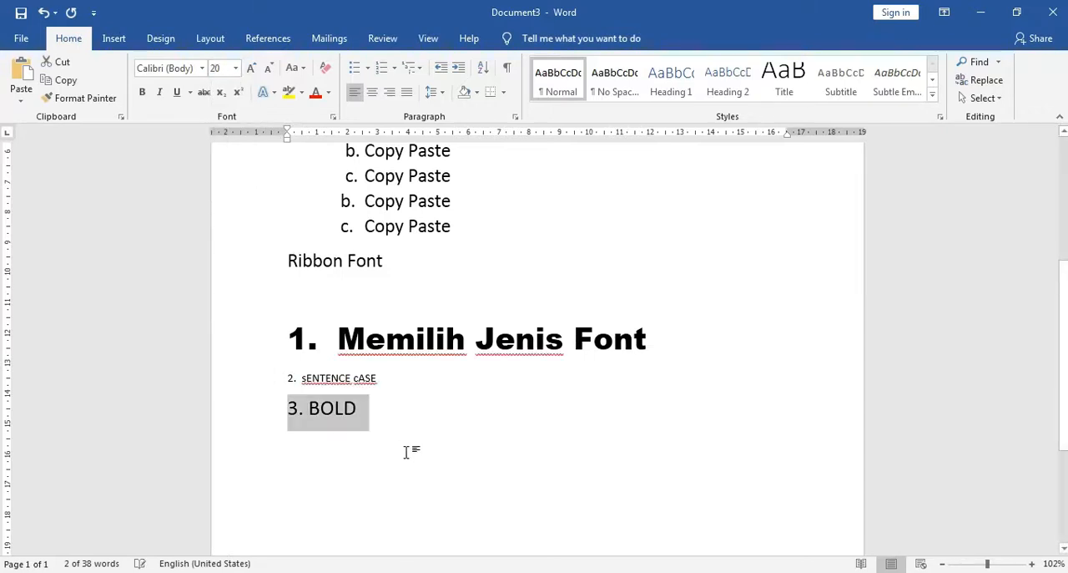
click(389, 446)
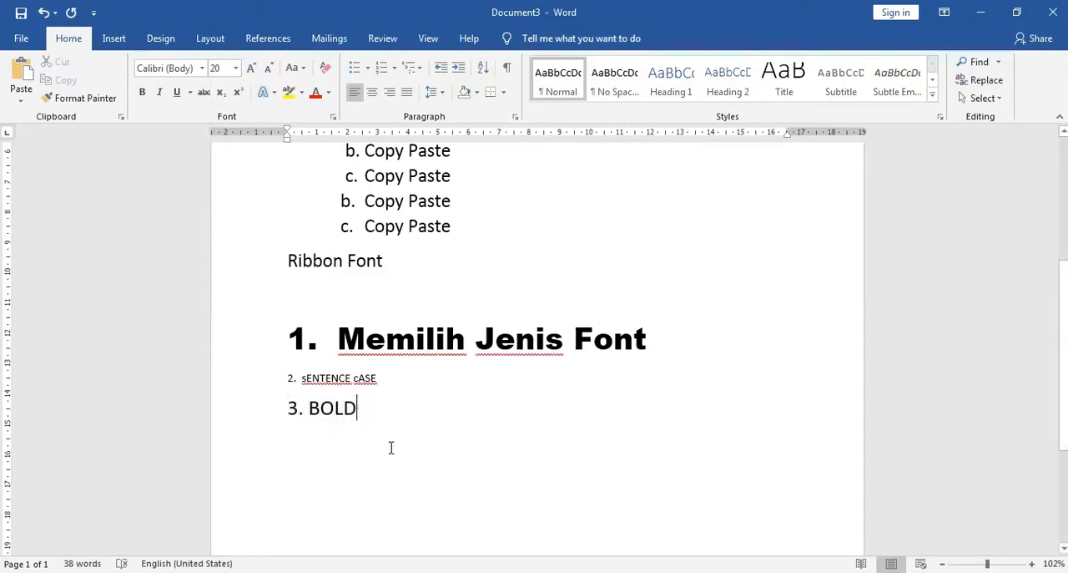
click(248, 415)
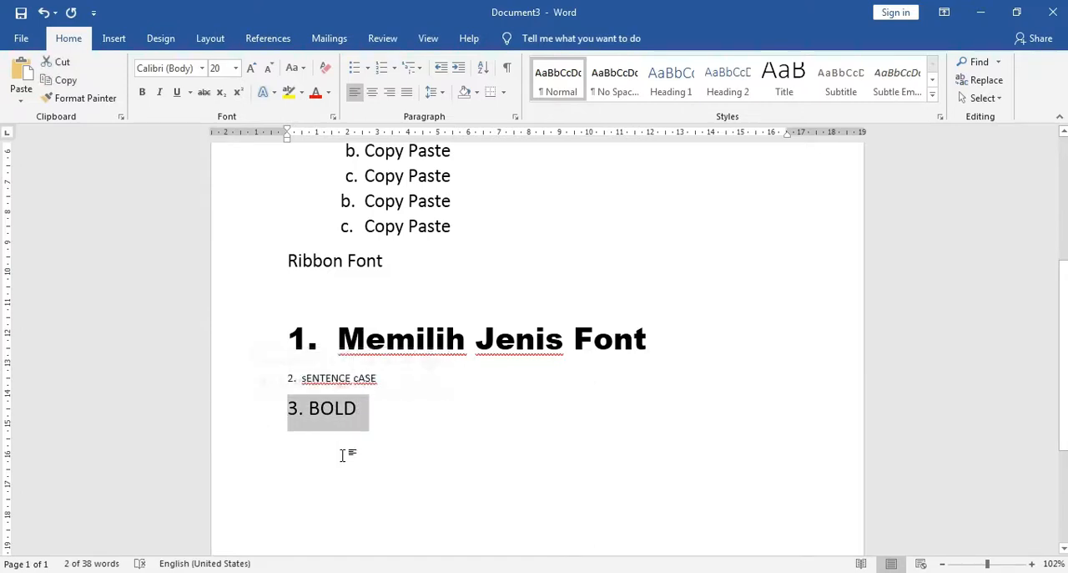
click(145, 94)
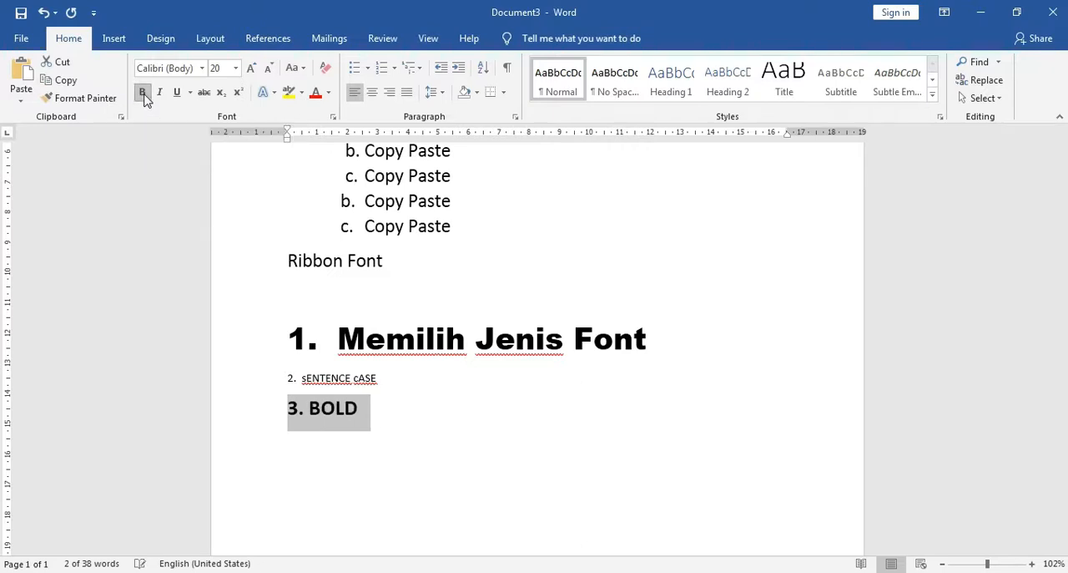
Add a new line below "3. BOLD" and enter "4. ITALIC" on it
click(360, 416)
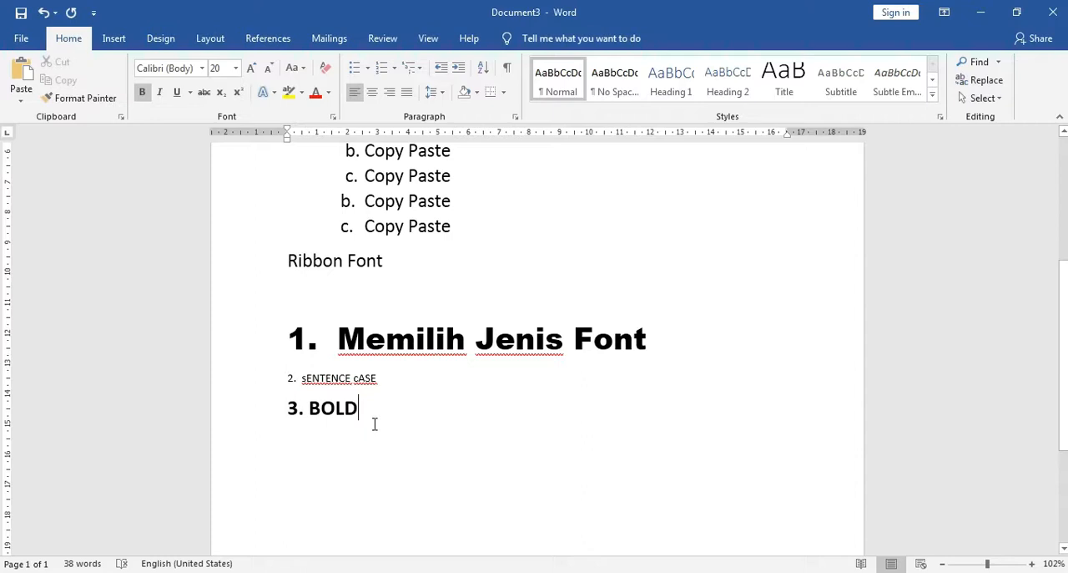
key(Return)
text(4.)
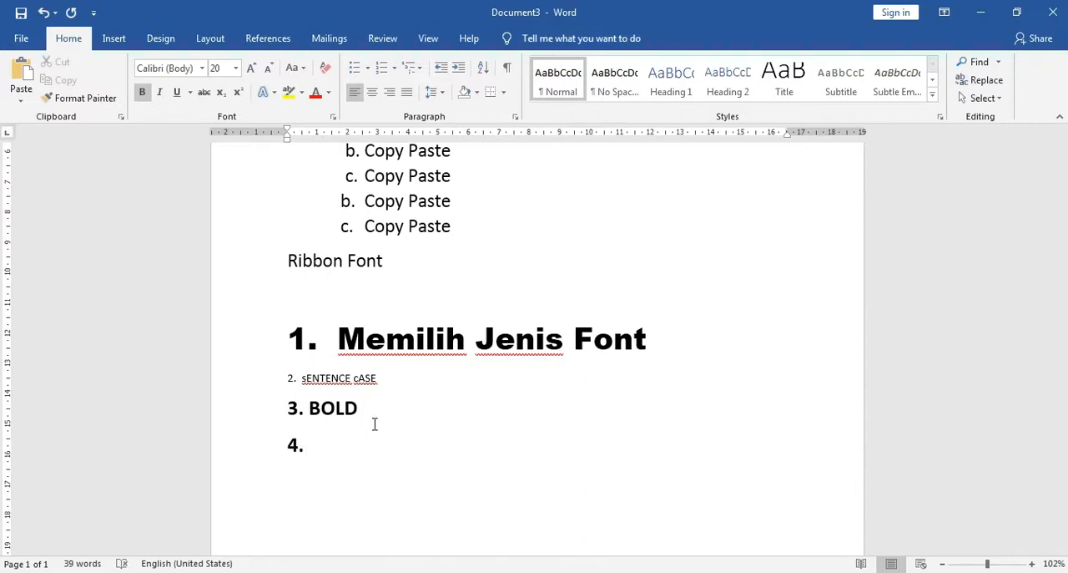
text( ITALIC)
Italicize the "4. ITALIC" line and remove its bold formatting
triple_click(286, 447)
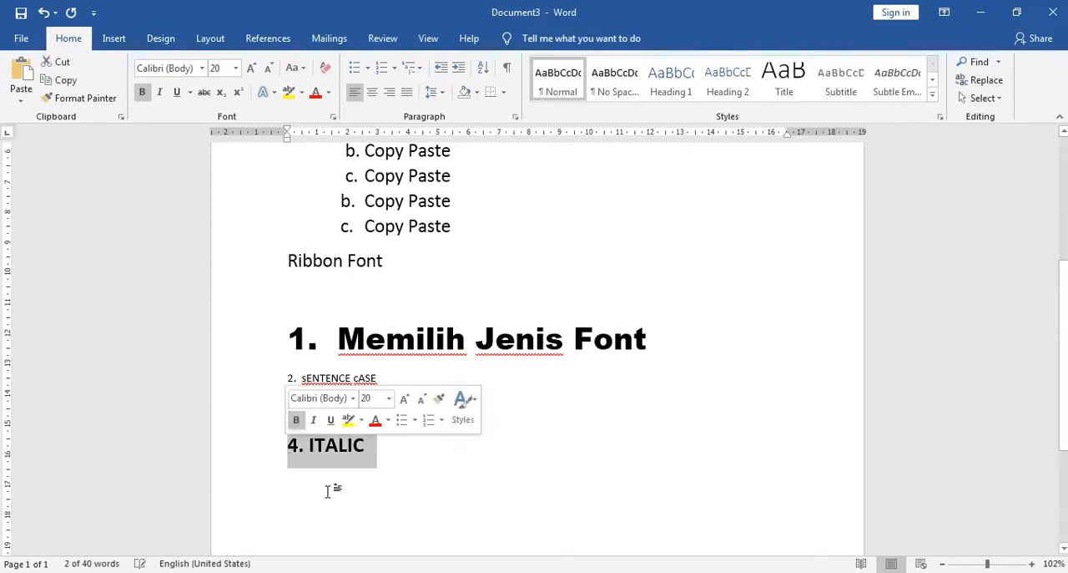
click(159, 91)
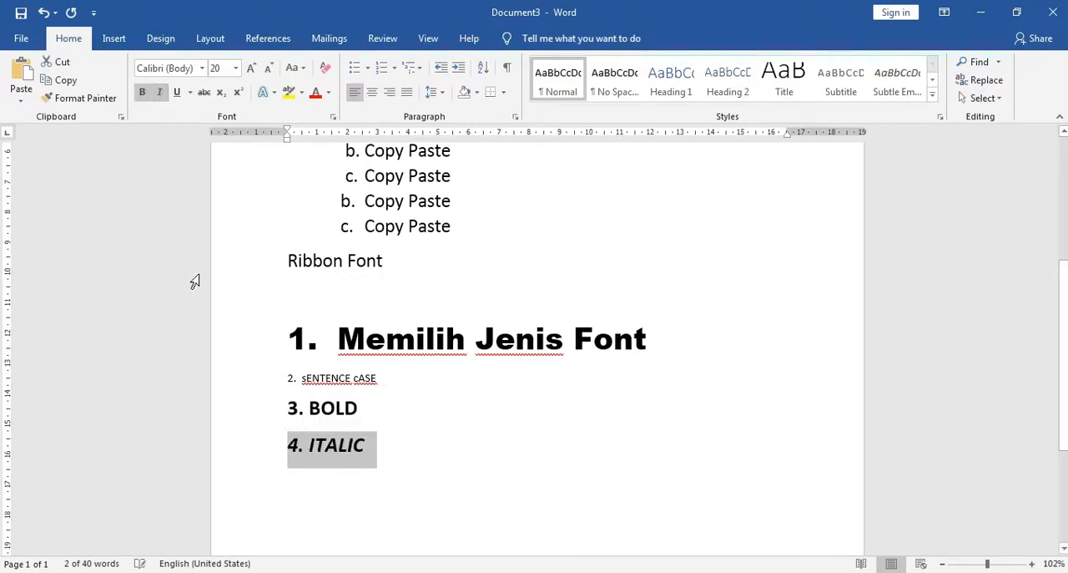
click(380, 470)
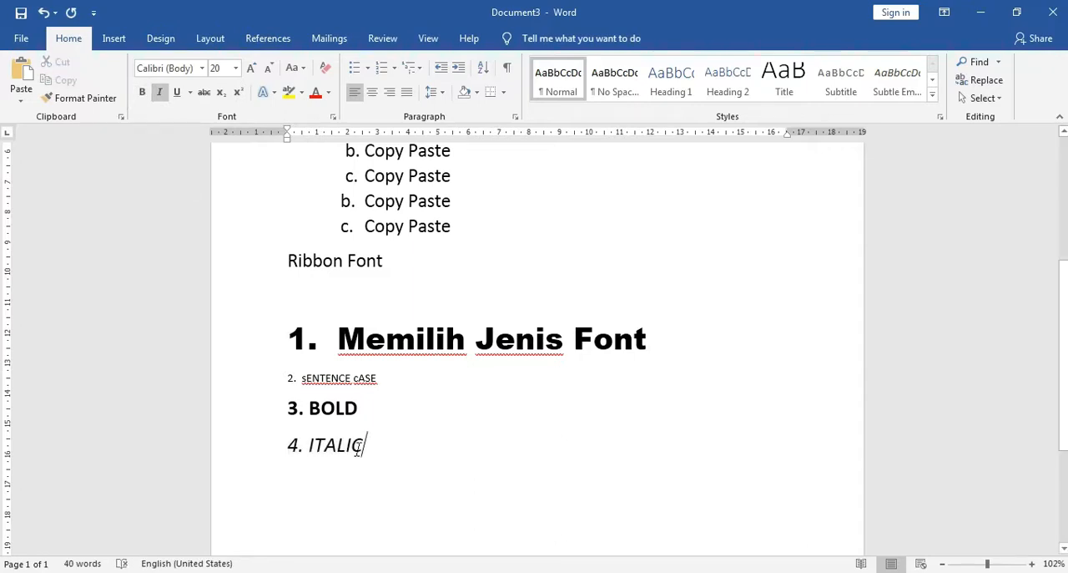
Make the "4. ITALIC" line bold as well and extend its text to "4. ITALIC BOLD"
triple_click(290, 444)
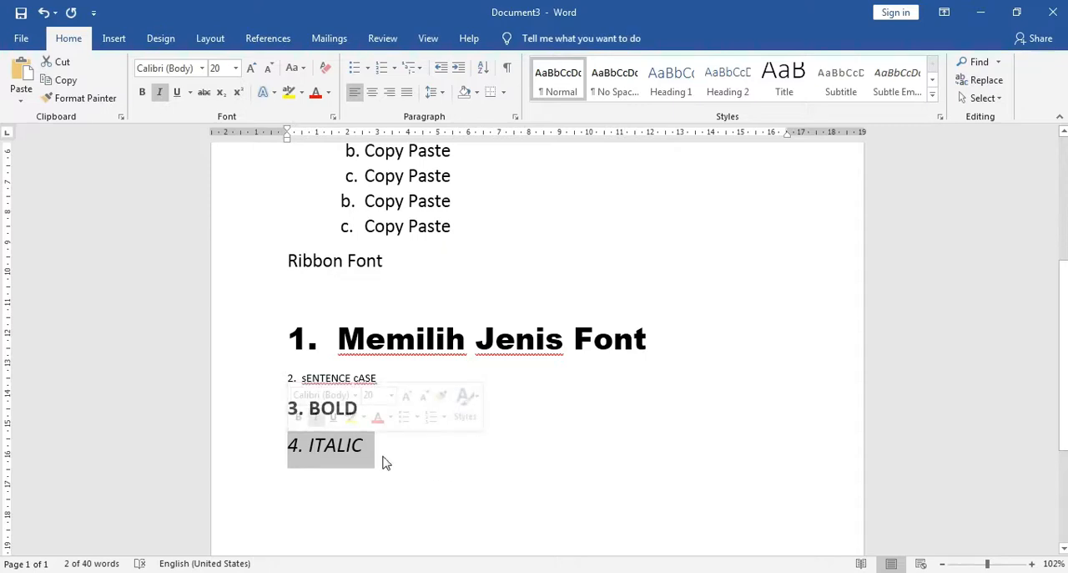
click(142, 92)
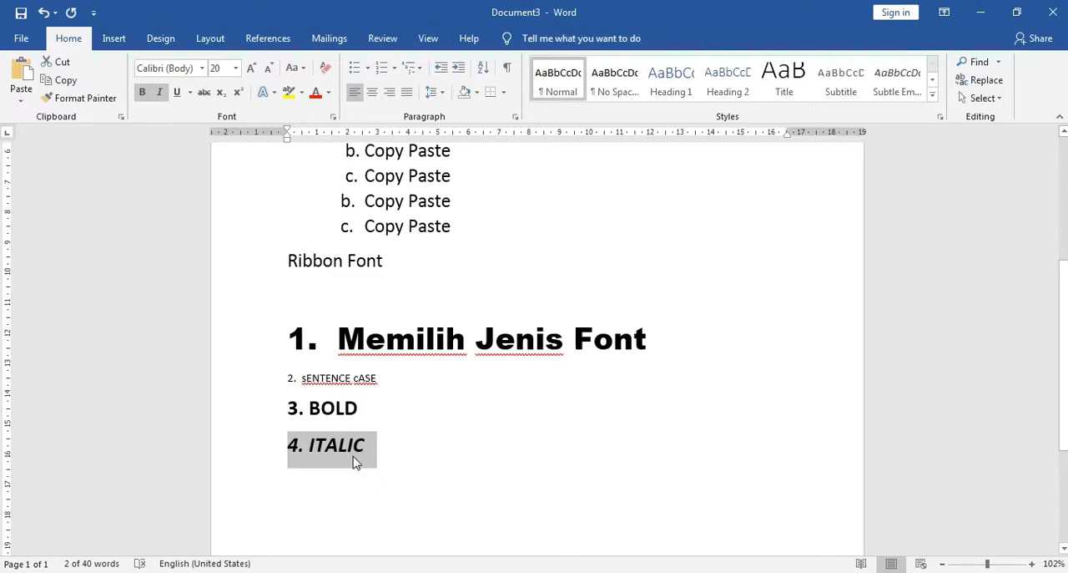
click(403, 470)
text(b)
key(BackSpace)
text(BOLD)
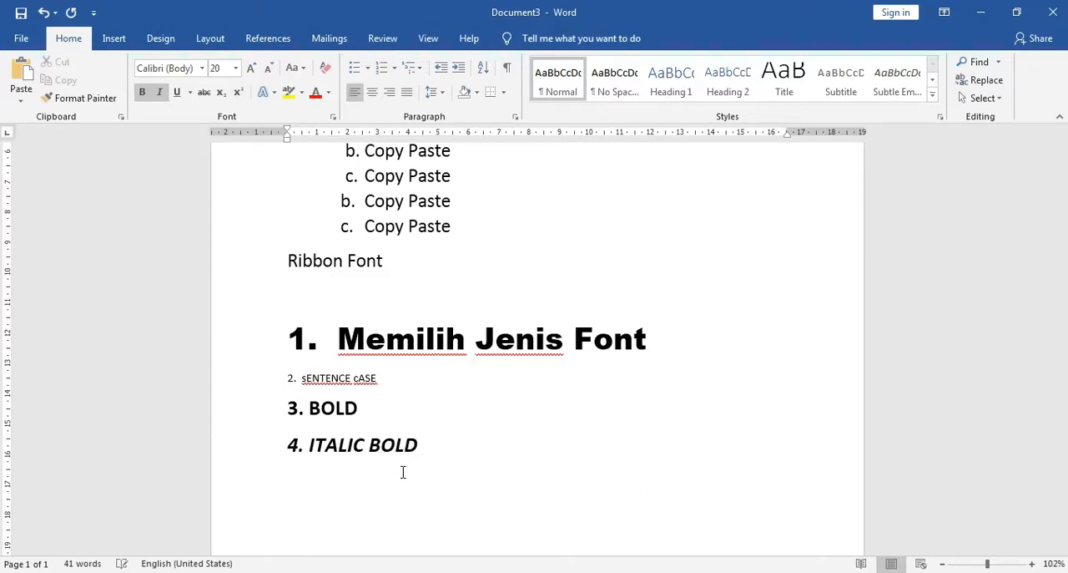
text(5. UNDERLIN)
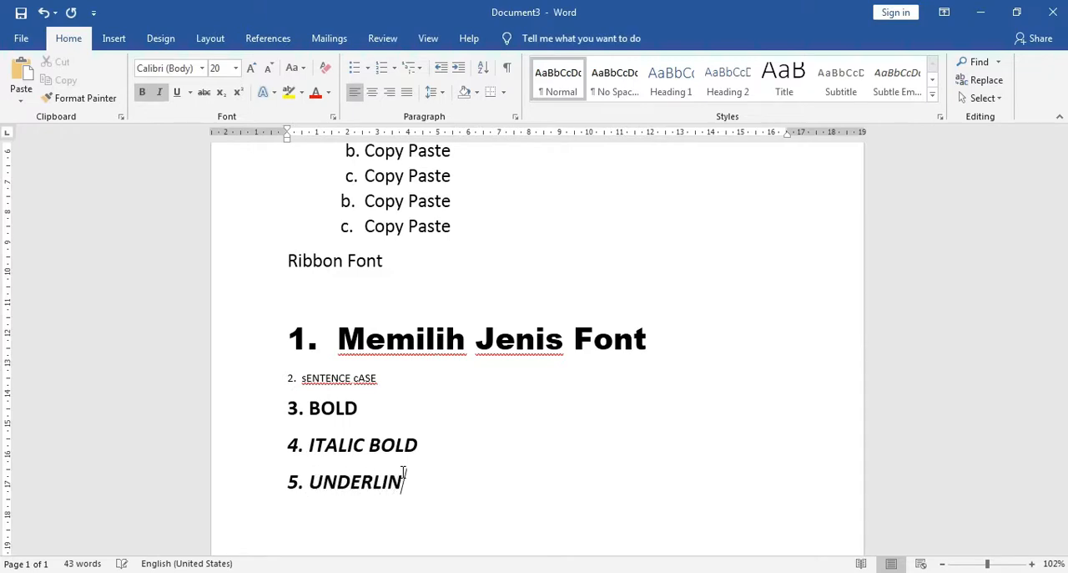
text(E)
Add a new line below "4. ITALIC BOLD" and enter "5. UNDERLINE" on it
scroll(370, 392, down, 1)
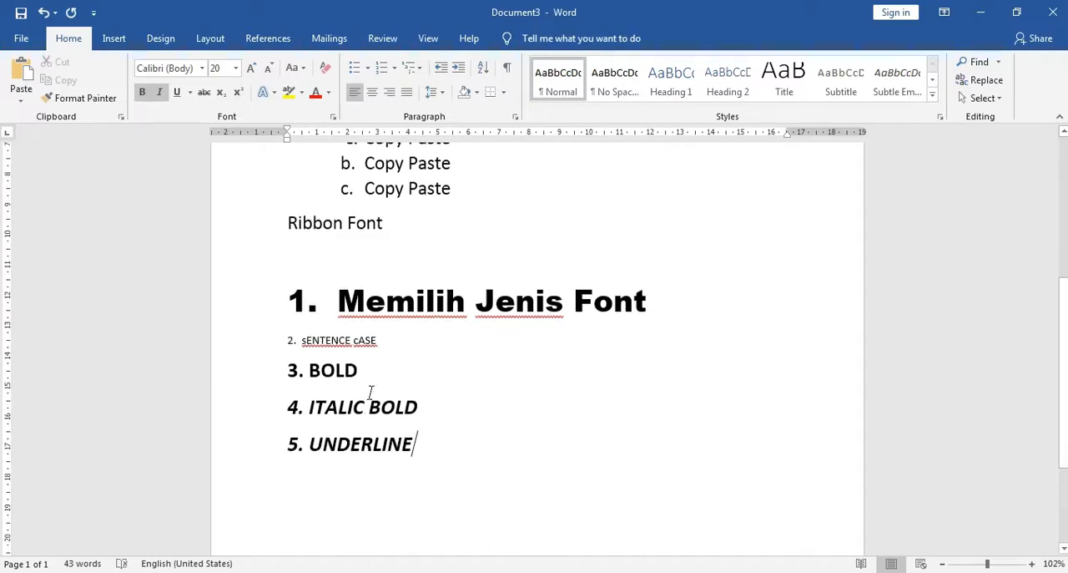
Remove the italic and bold formatting from the "5. UNDERLINE" line
triple_click(292, 447)
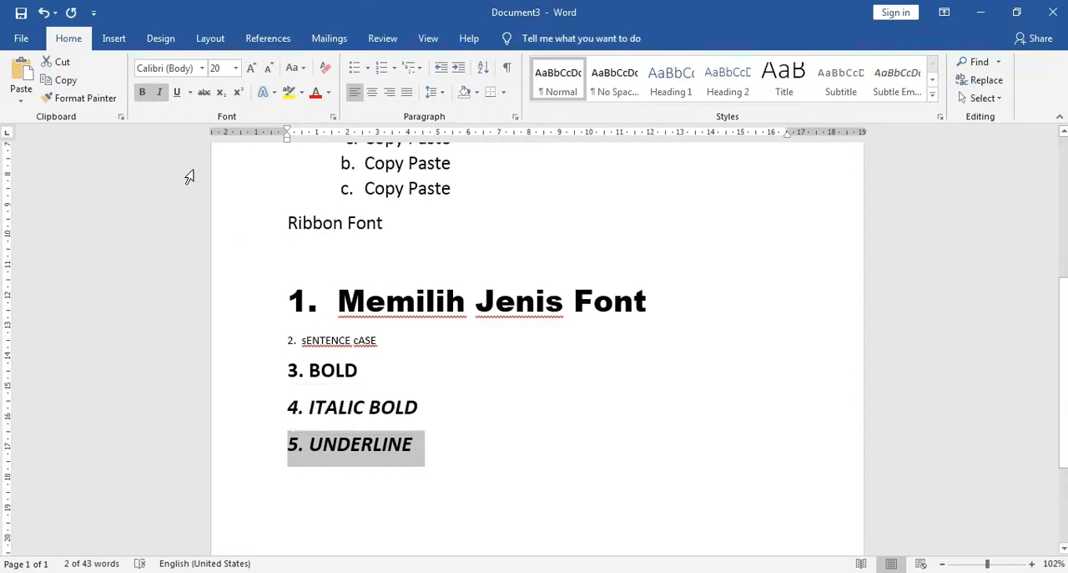
click(159, 91)
click(142, 91)
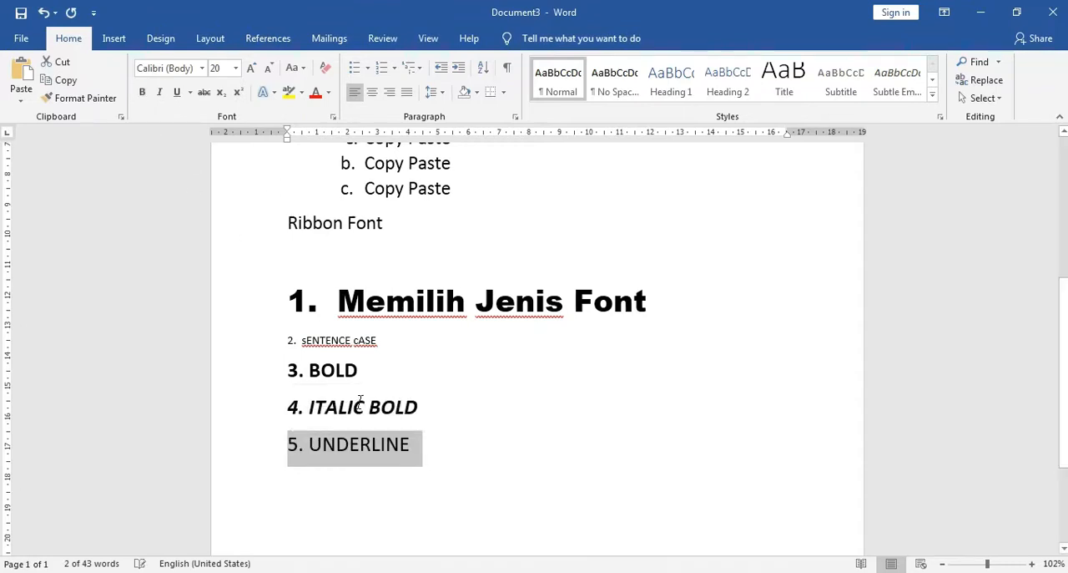
click(292, 454)
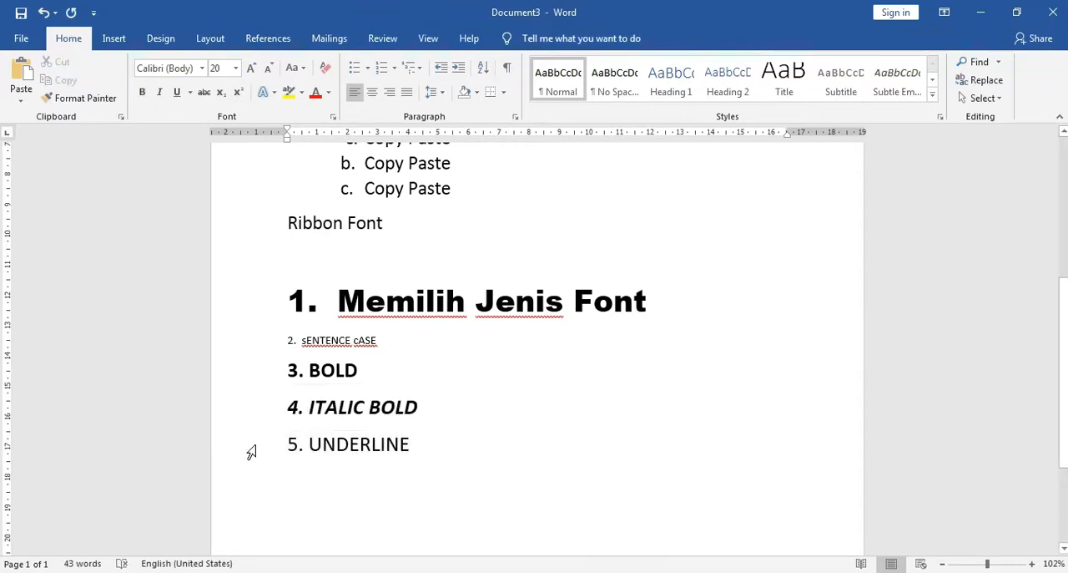
Apply a single underline to the "5. UNDERLINE" line, remove it and apply it again
click(251, 452)
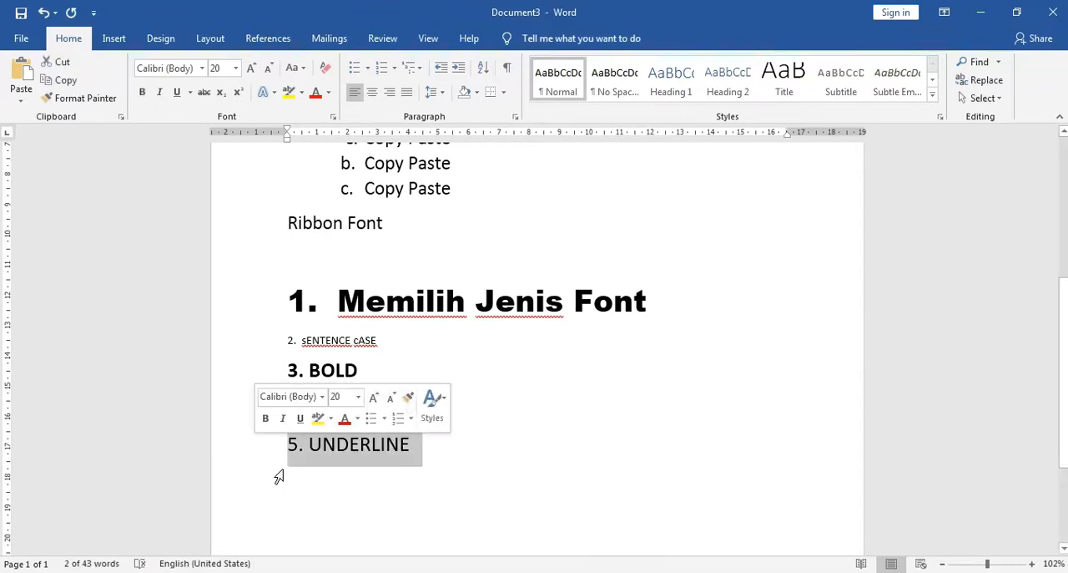
click(176, 94)
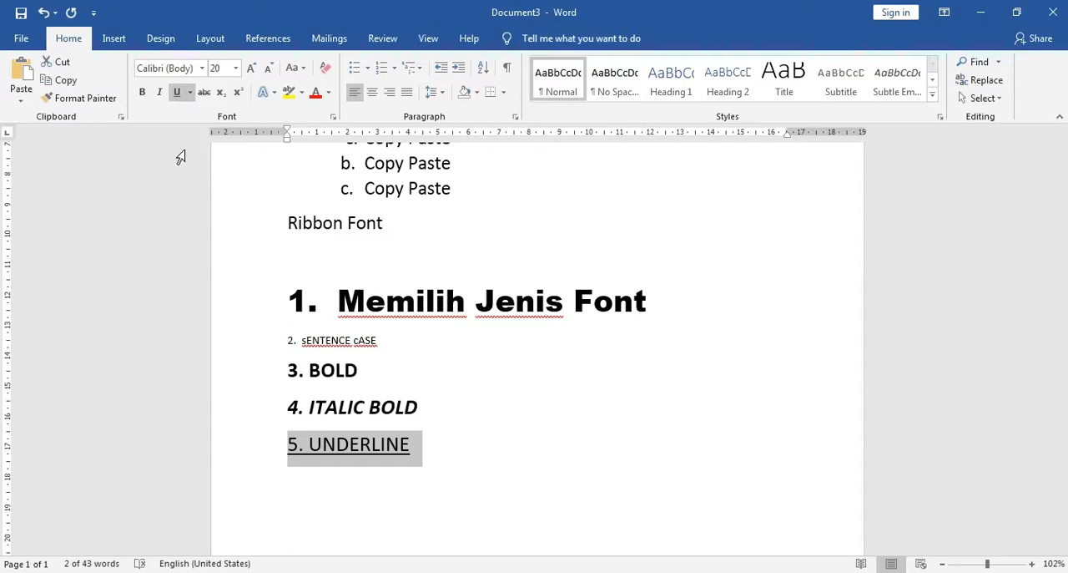
click(191, 94)
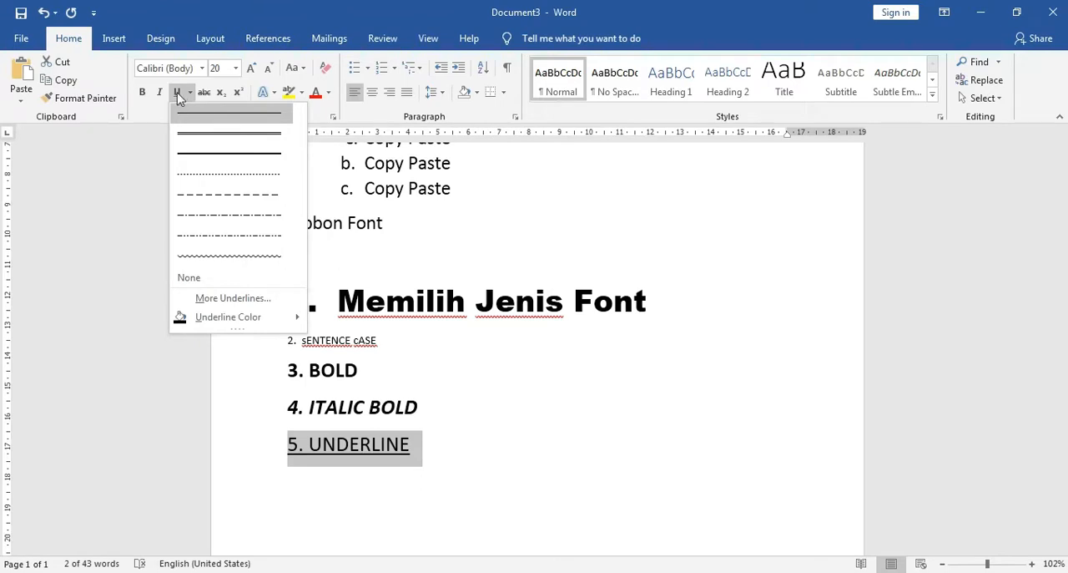
click(177, 98)
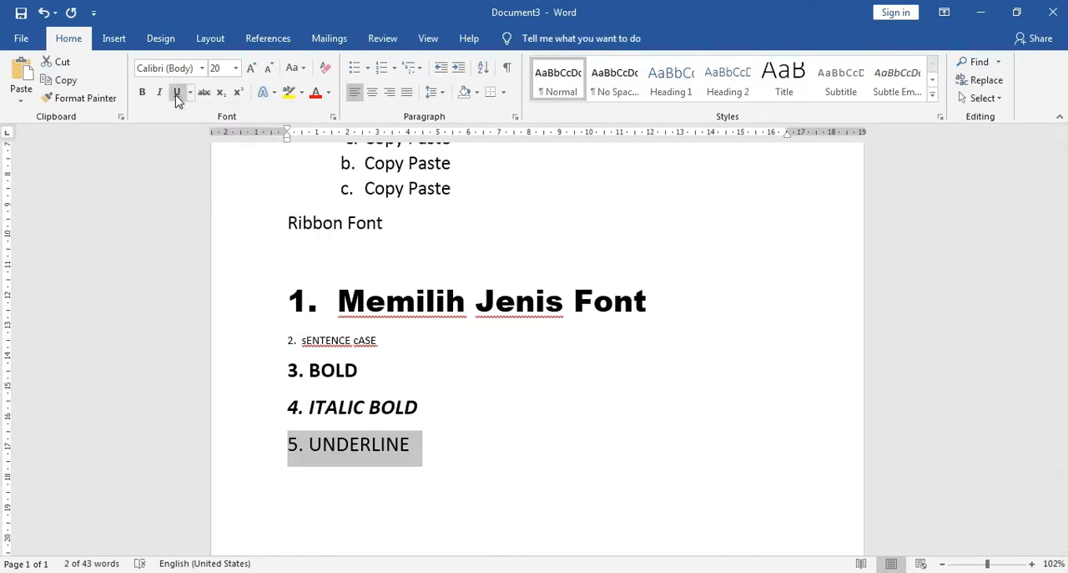
click(177, 93)
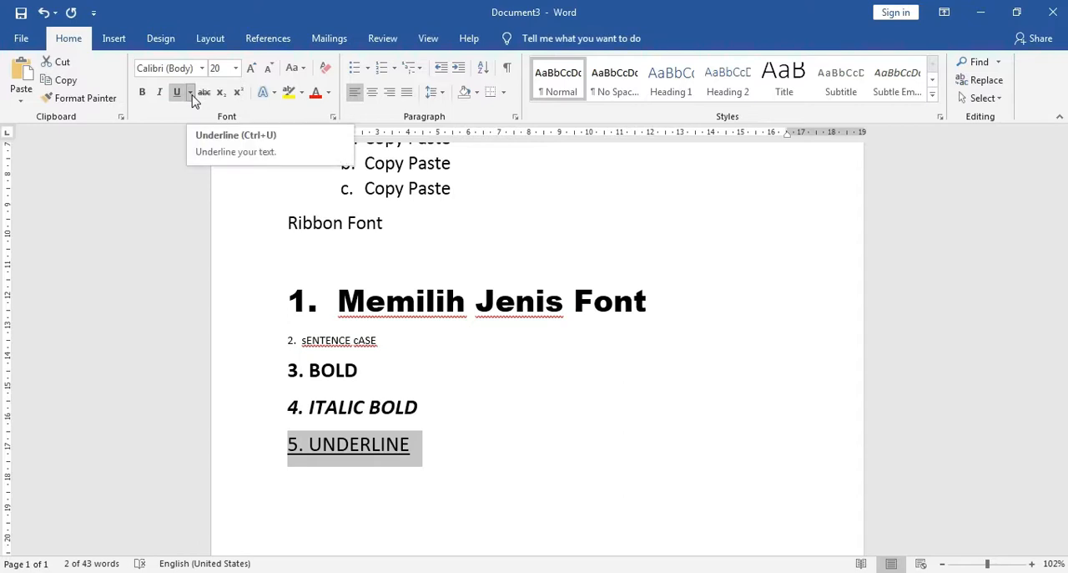
Try a double underline on the "5. UNDERLINE" line and replace it with a dashed underline
click(192, 95)
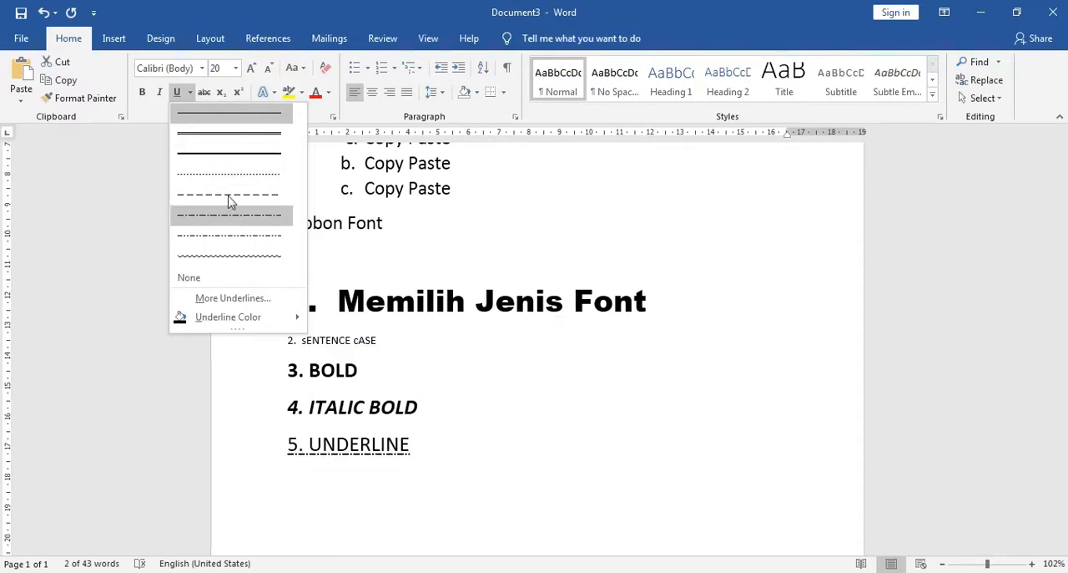
click(233, 136)
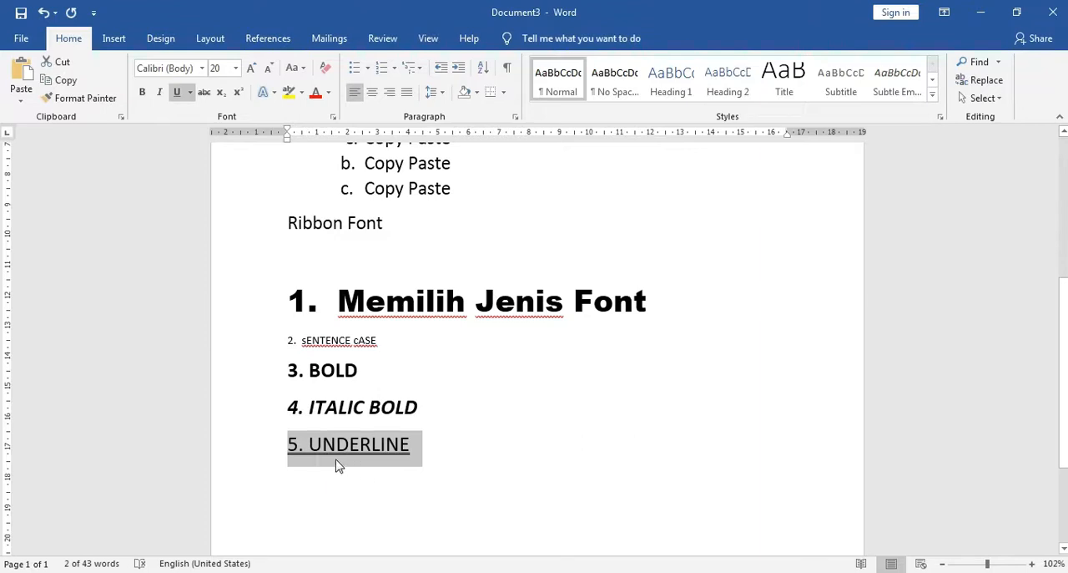
click(191, 93)
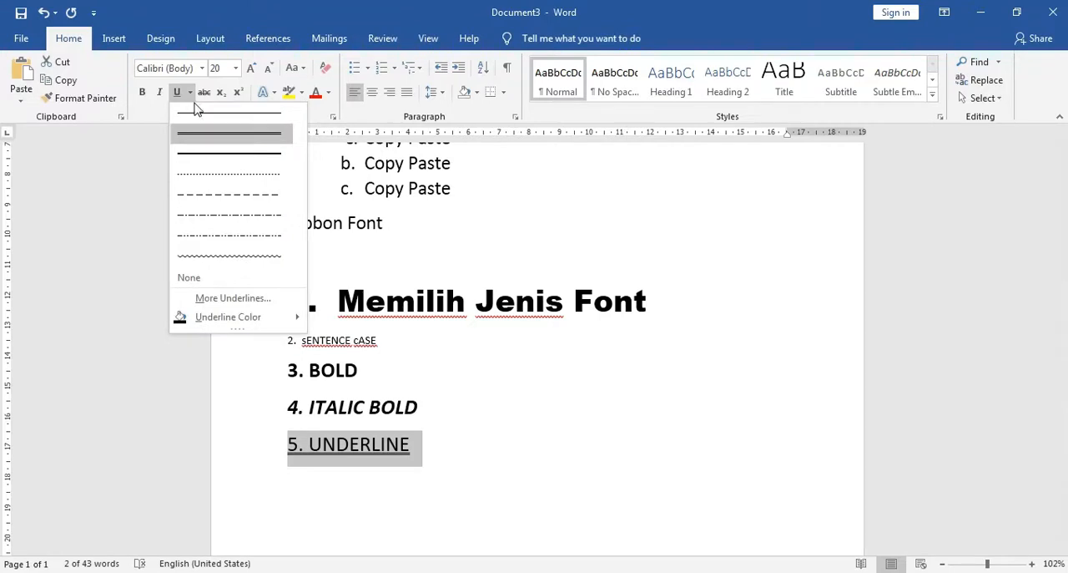
click(224, 195)
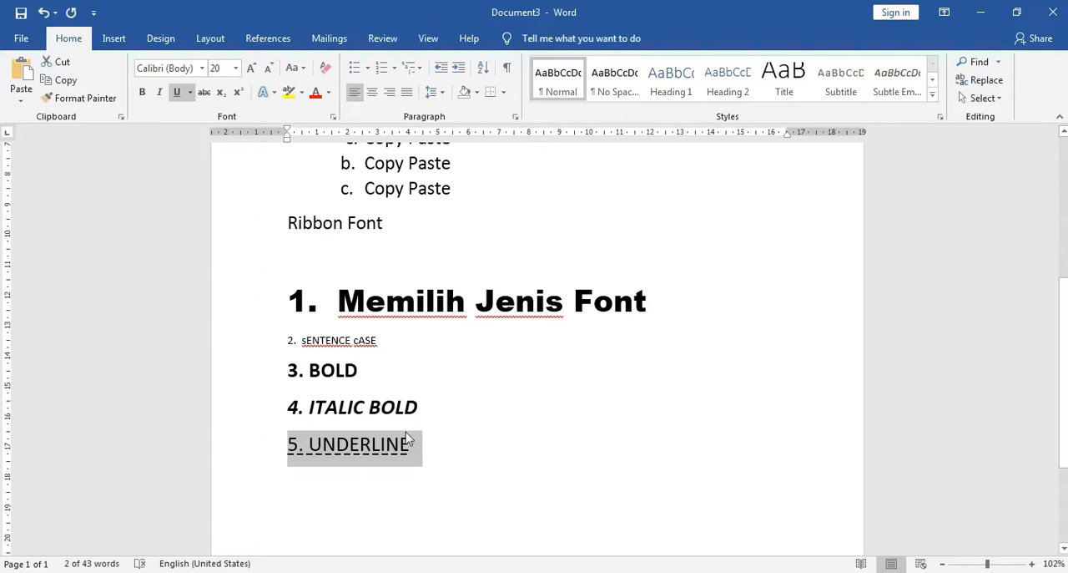
click(423, 454)
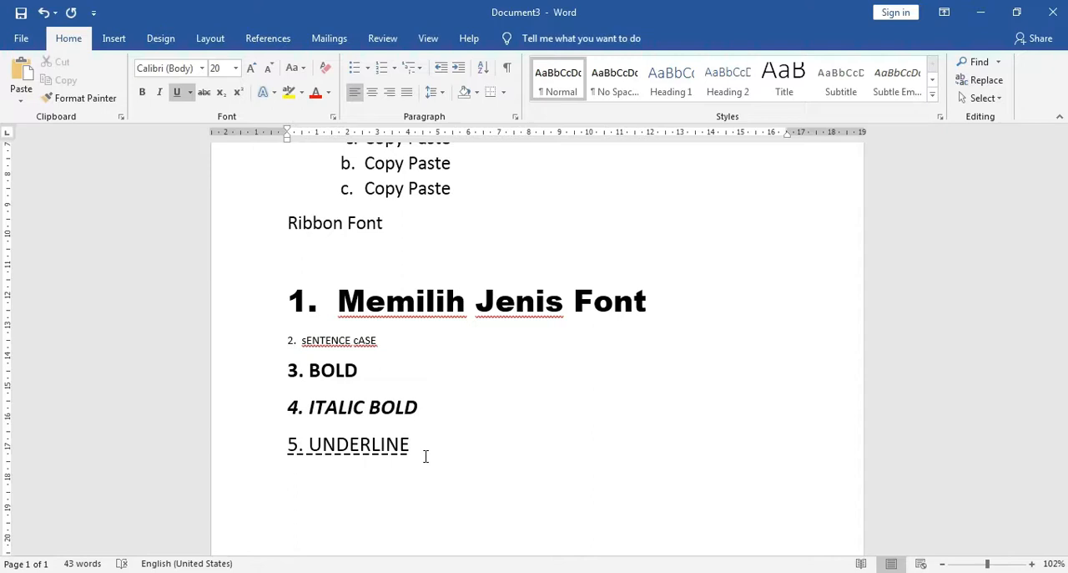
click(191, 93)
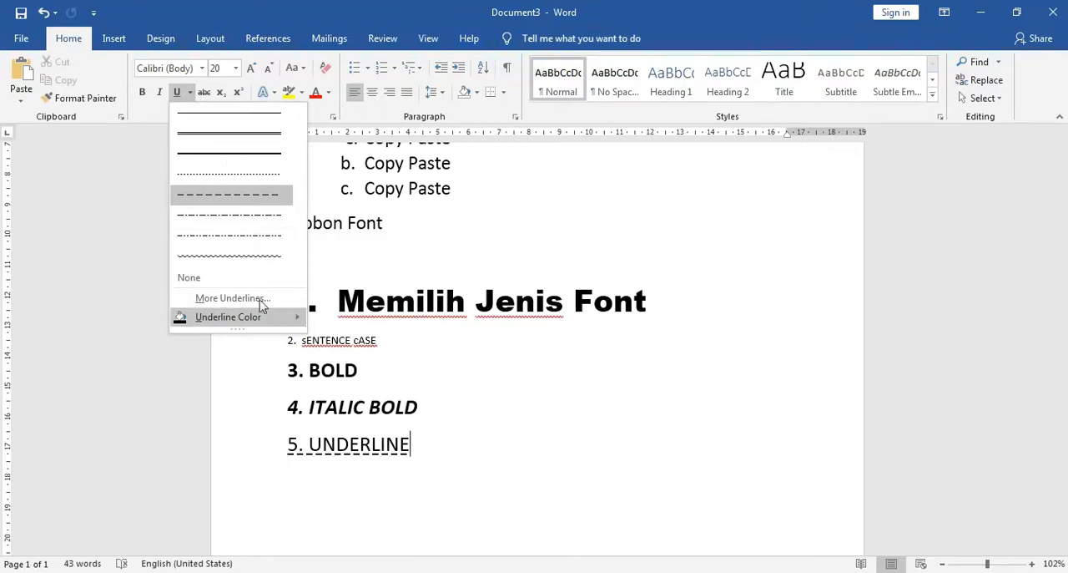
click(191, 98)
Add a new line below "5. UNDERLINE" and enter the number "6." on it
key(Return)
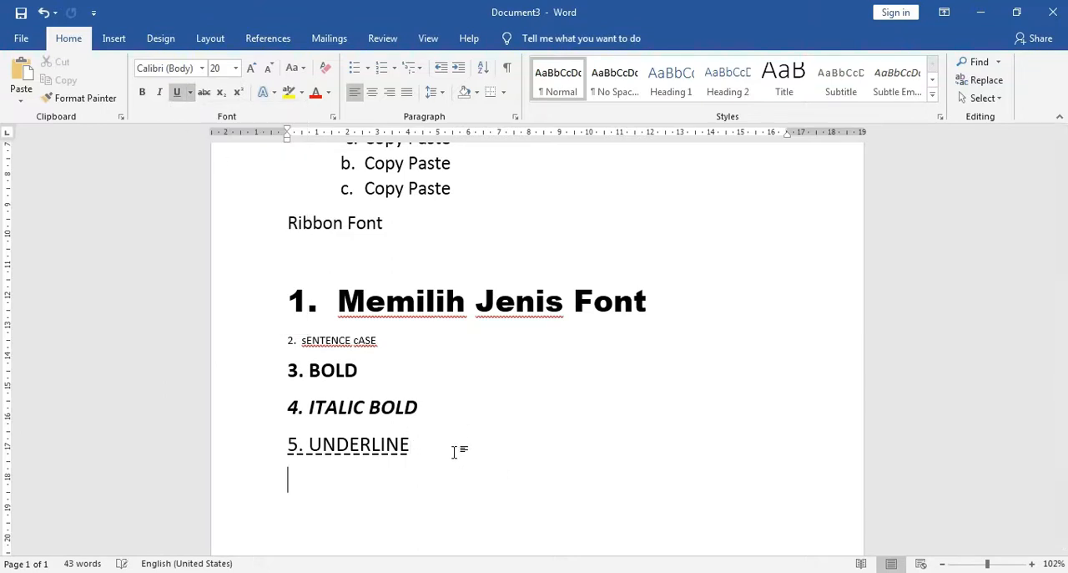
scroll(434, 468, down, 1)
scroll(433, 468, down, 3)
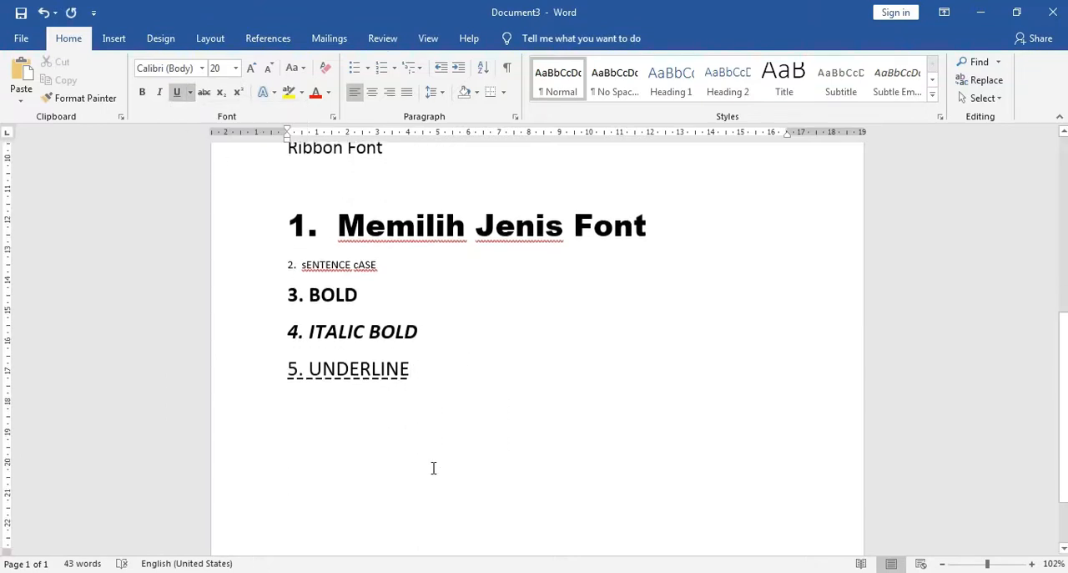
text(6.)
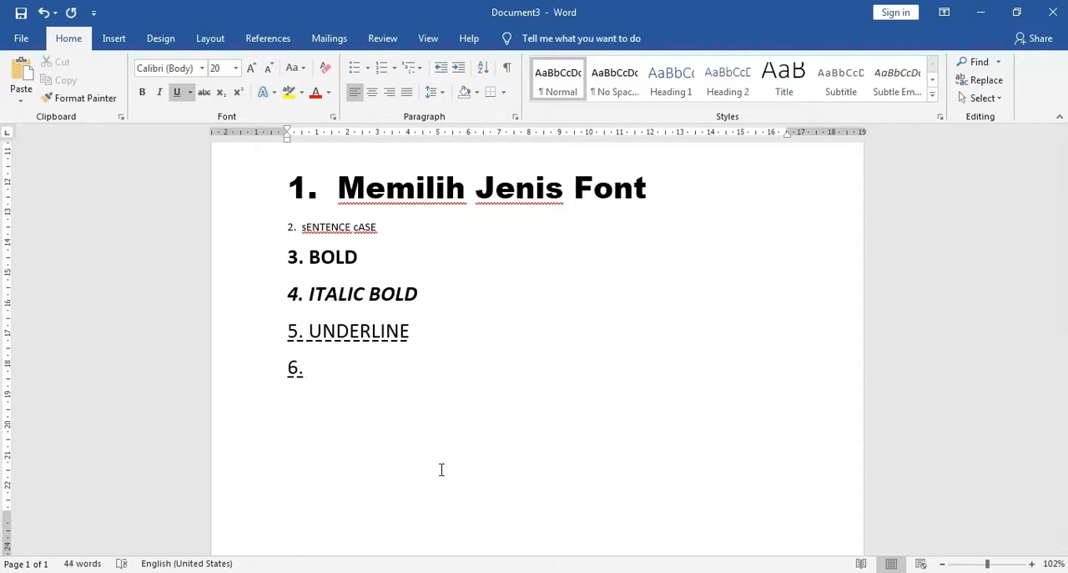
Clear all formatting from the "6." line and set its font size to 20
click(238, 384)
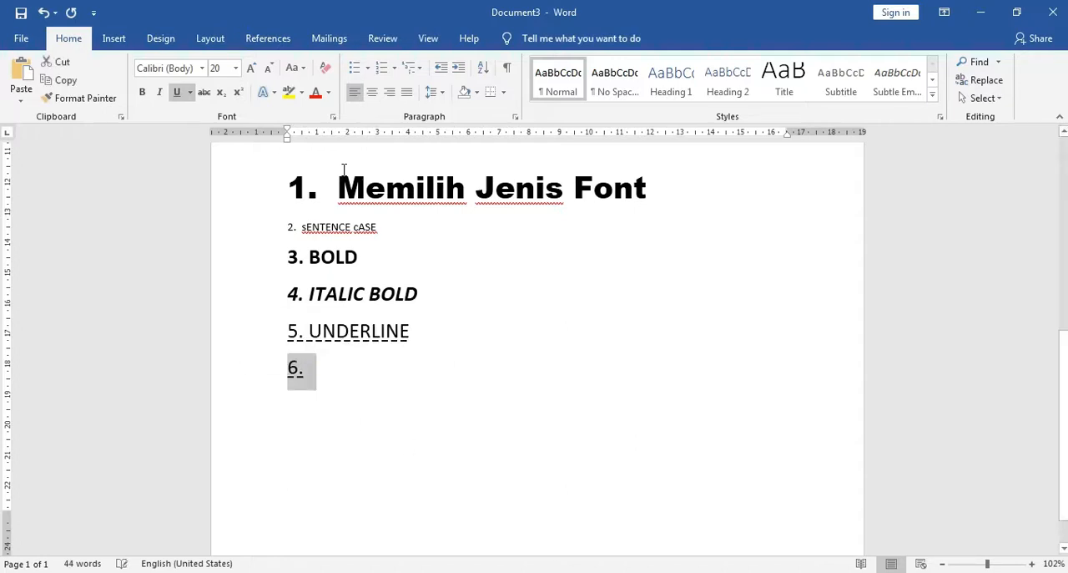
click(325, 68)
click(323, 378)
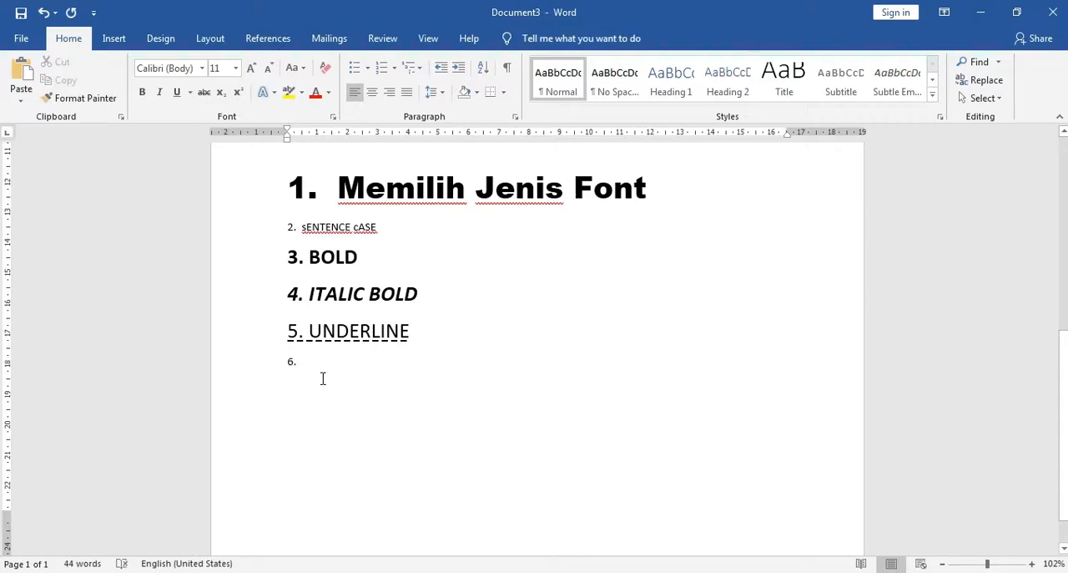
click(241, 372)
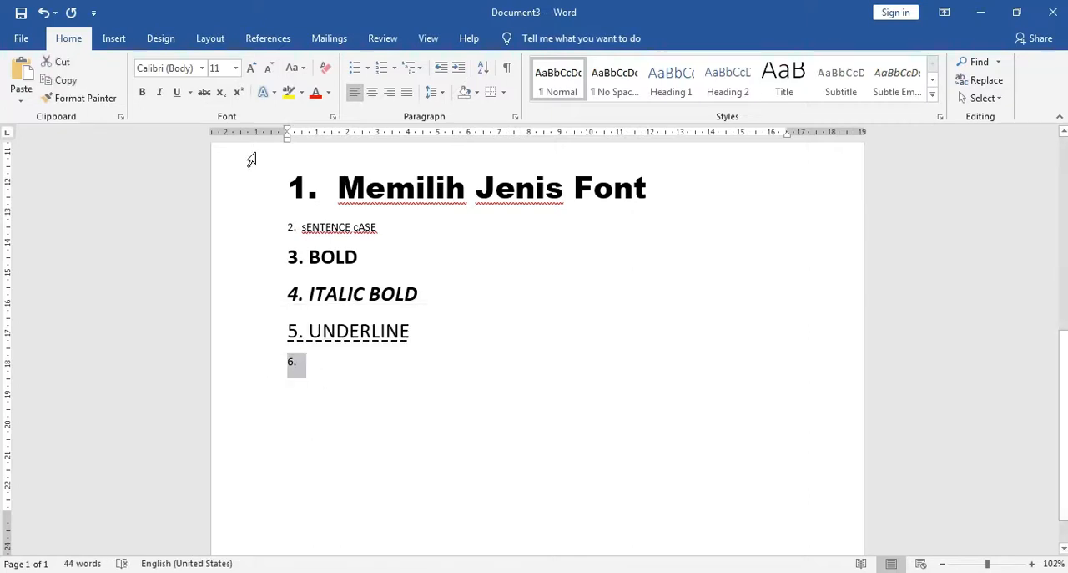
click(236, 68)
click(222, 210)
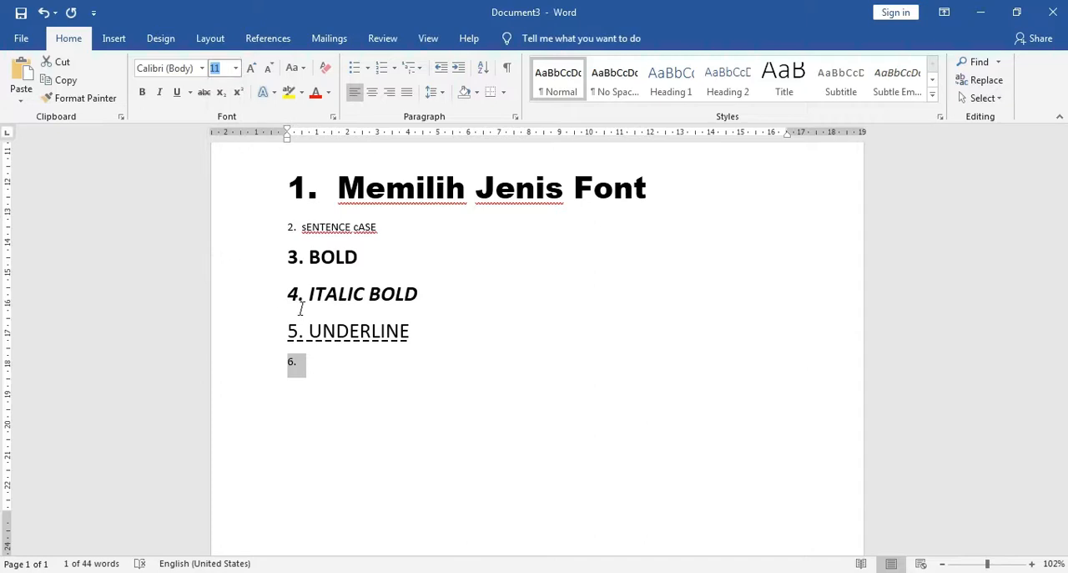
click(349, 388)
scroll(351, 391, down, 1)
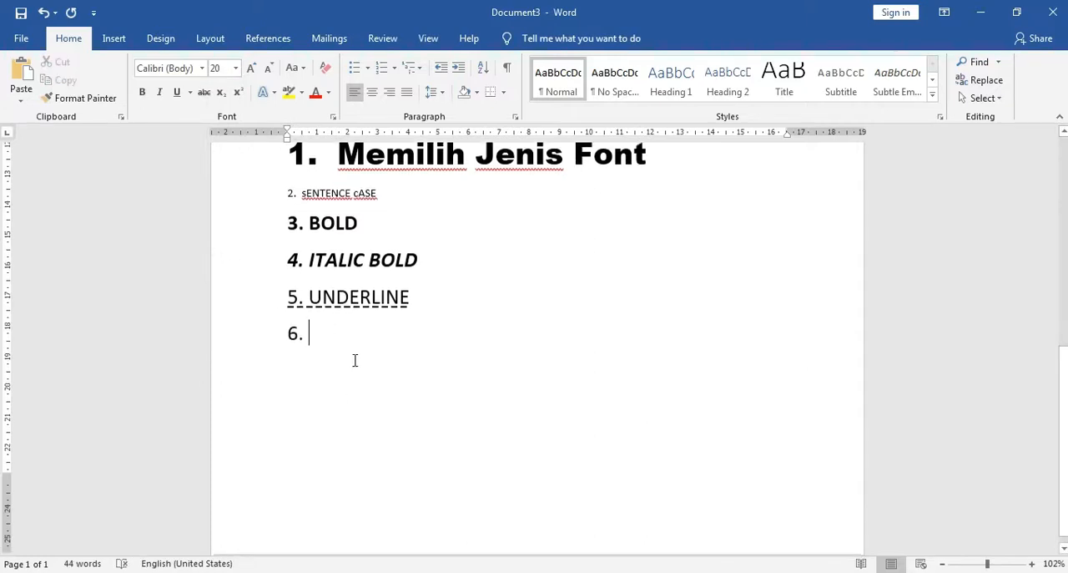
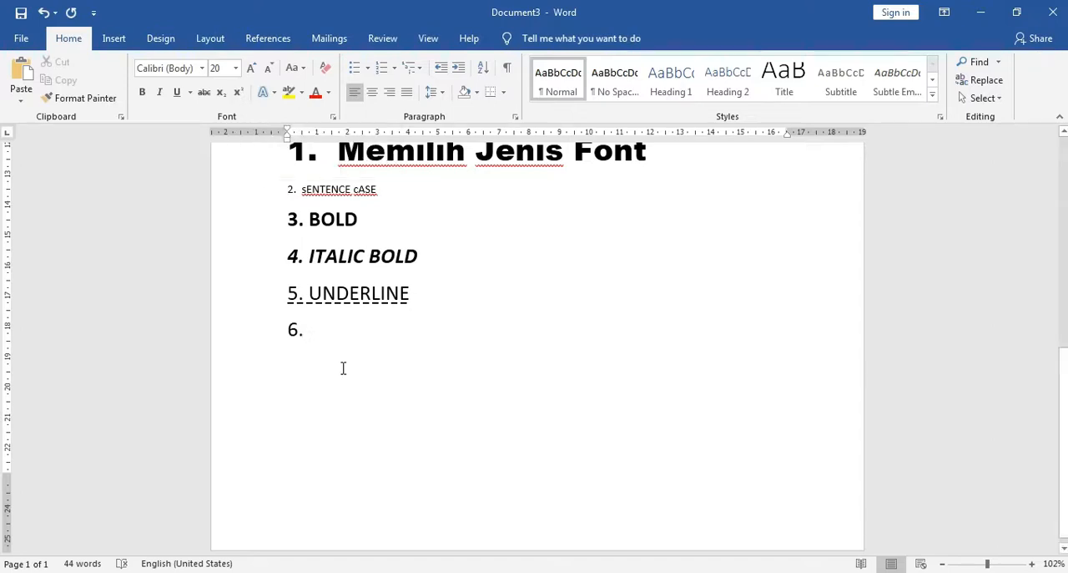
Complete the "6." line with the text "Persamaan x2 dan x3"
text(P)
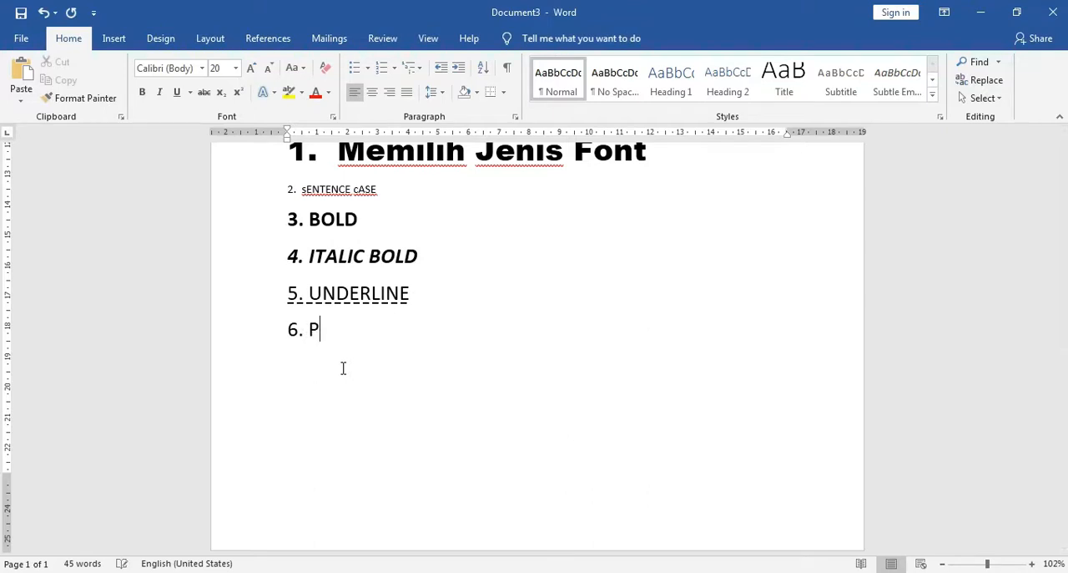
text(ersamaan )
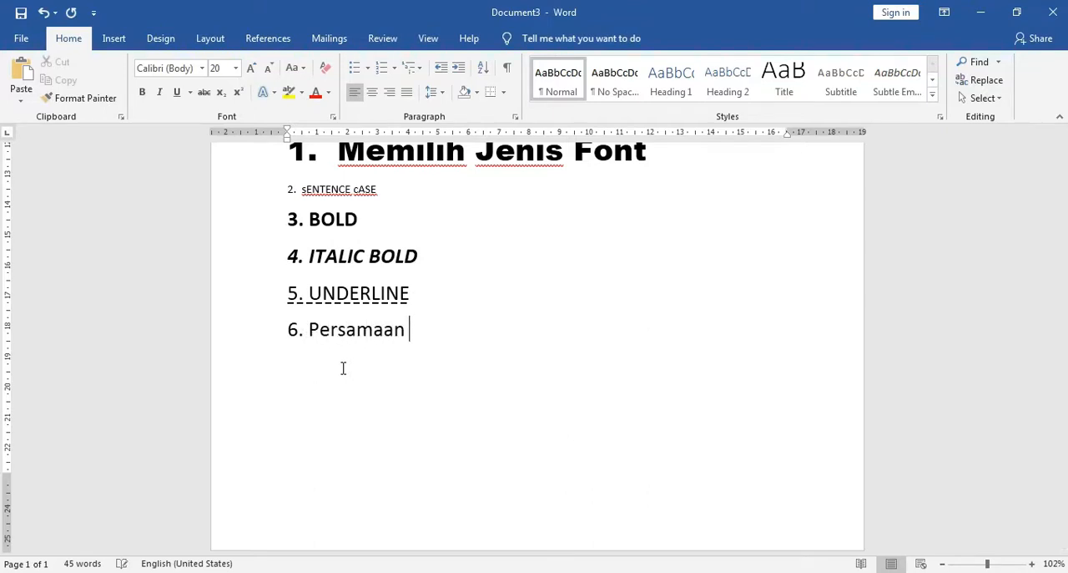
text(x2 dan)
key(BackSpace)
key(BackSpace)
key(BackSpace)
text(an )
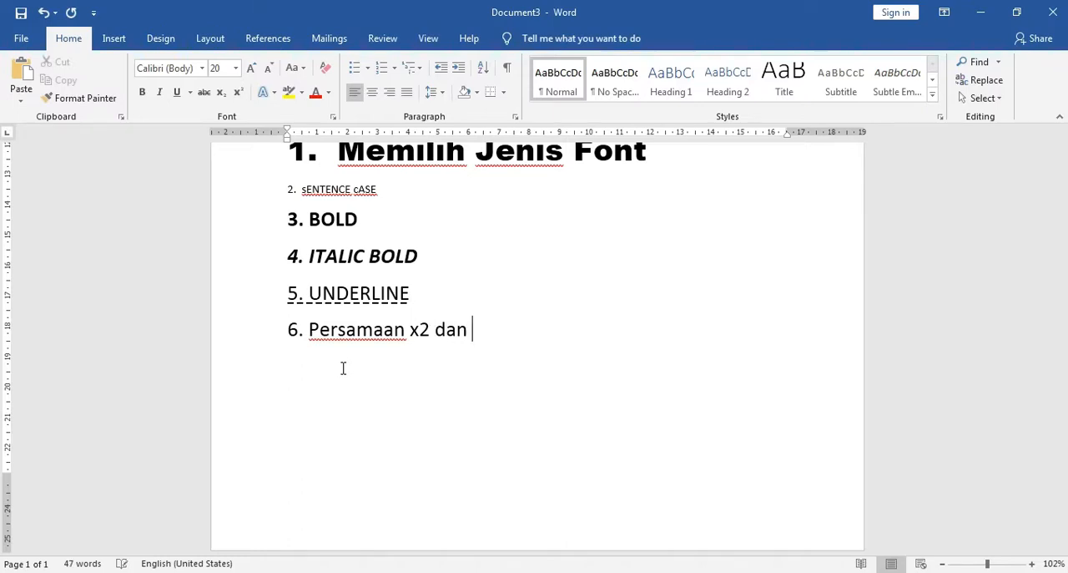
text(x3)
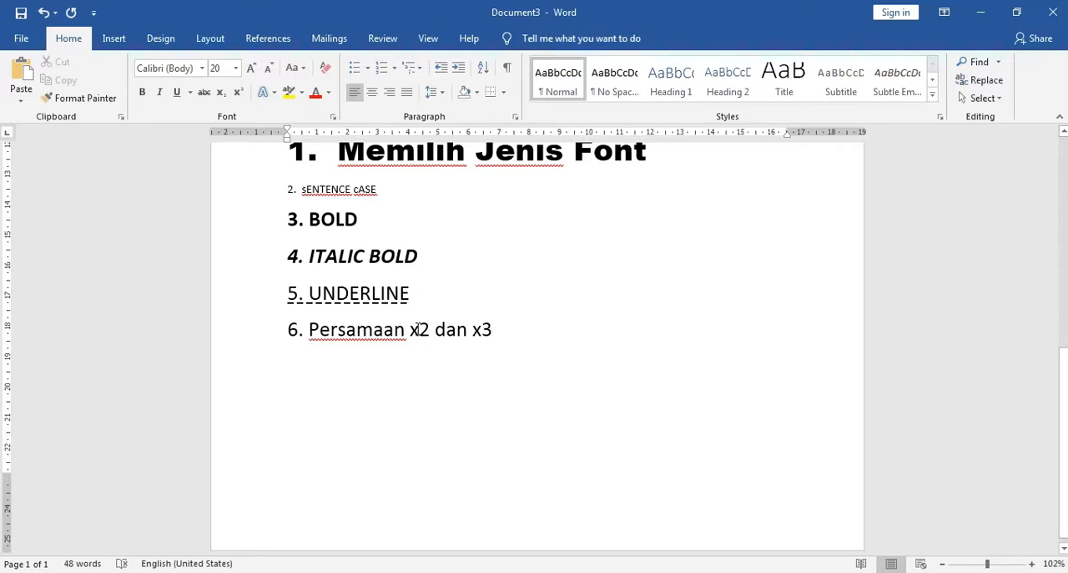
Format the 2 in "x2" on the "6." line as subscript
drag(420, 329, 431, 332)
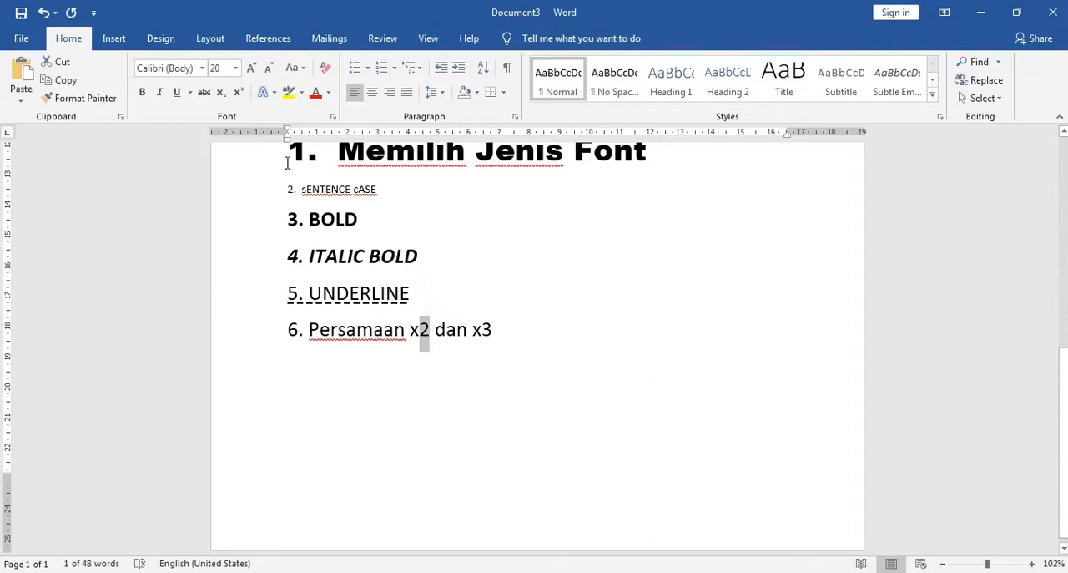
click(429, 329)
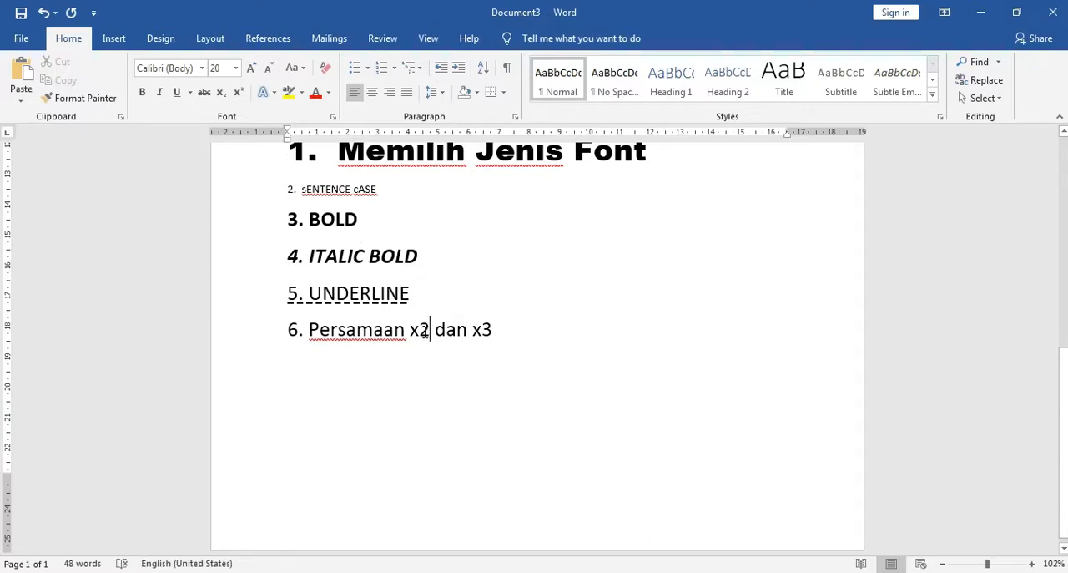
drag(429, 330, 420, 330)
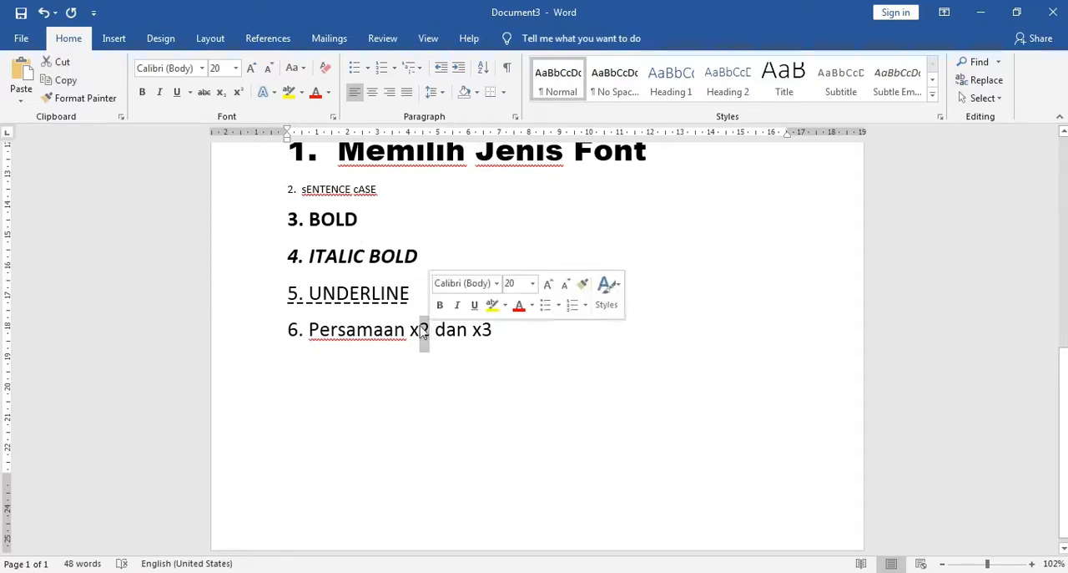
click(221, 93)
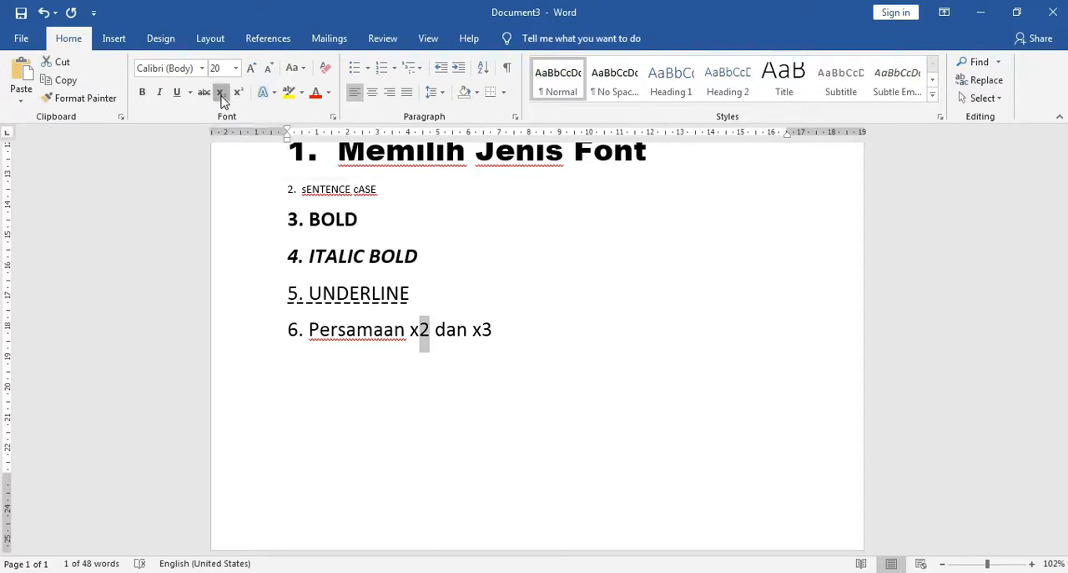
click(423, 332)
drag(427, 331, 420, 333)
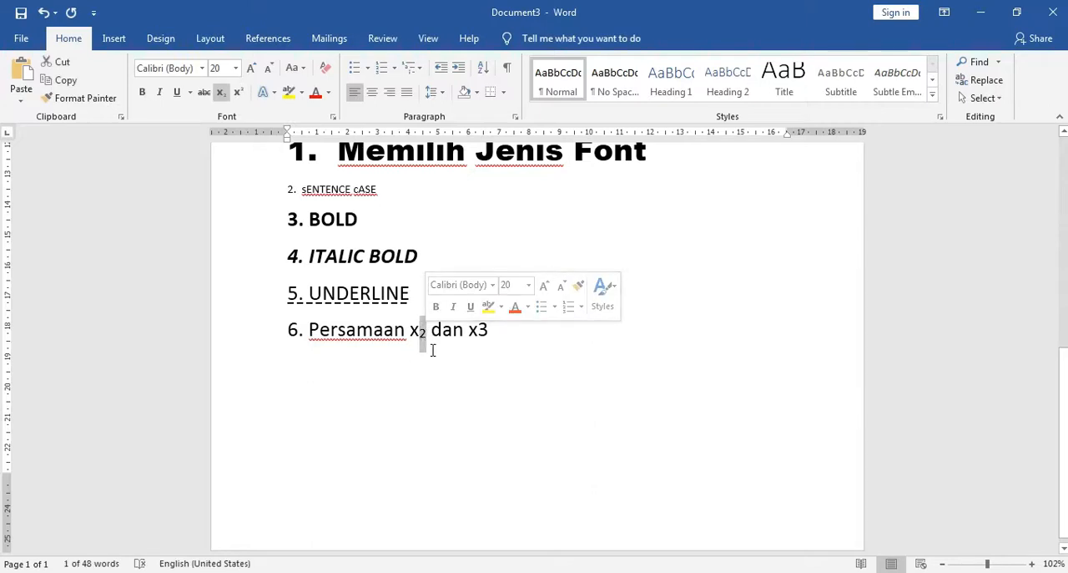
Format the 3 in "x3" on the "6." line as superscript
click(480, 330)
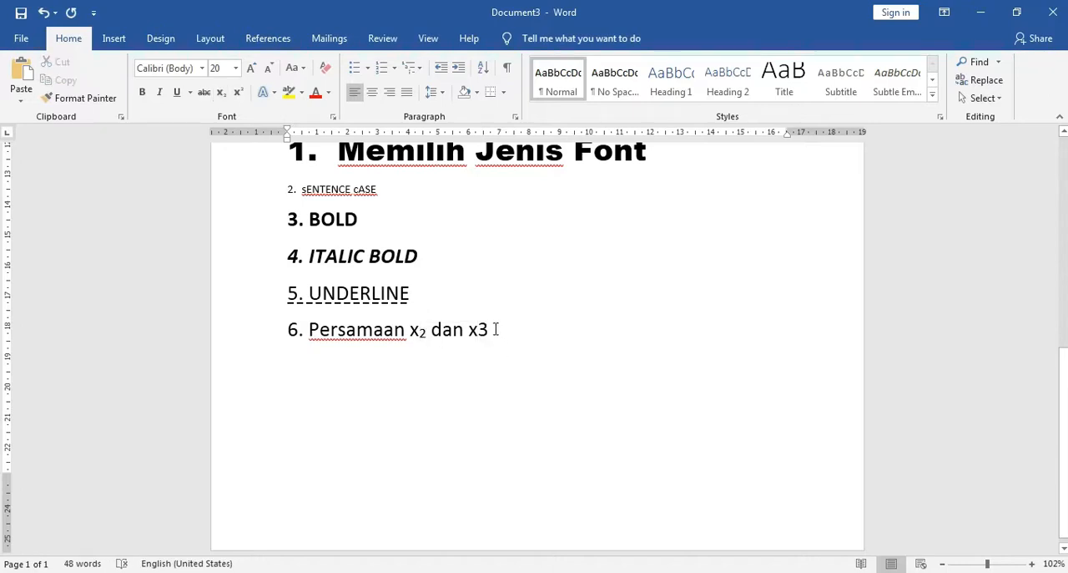
drag(480, 331, 490, 332)
drag(489, 331, 479, 332)
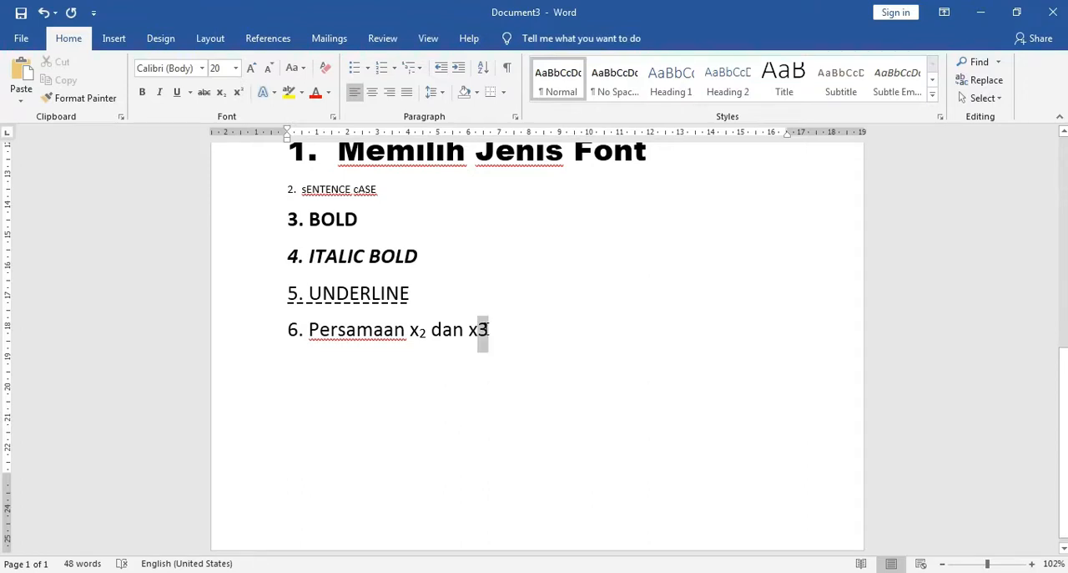
click(238, 94)
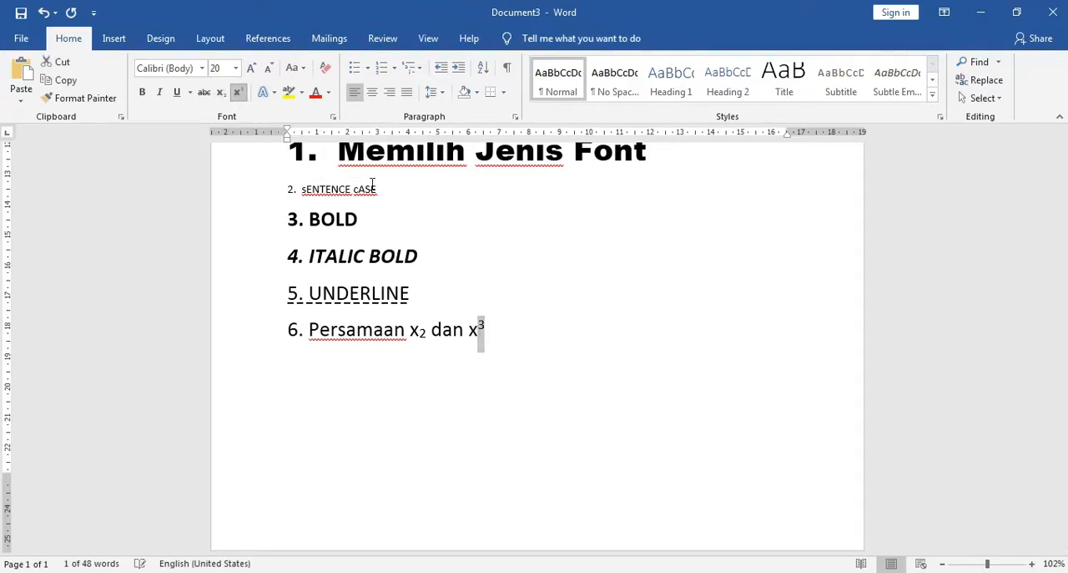
click(486, 336)
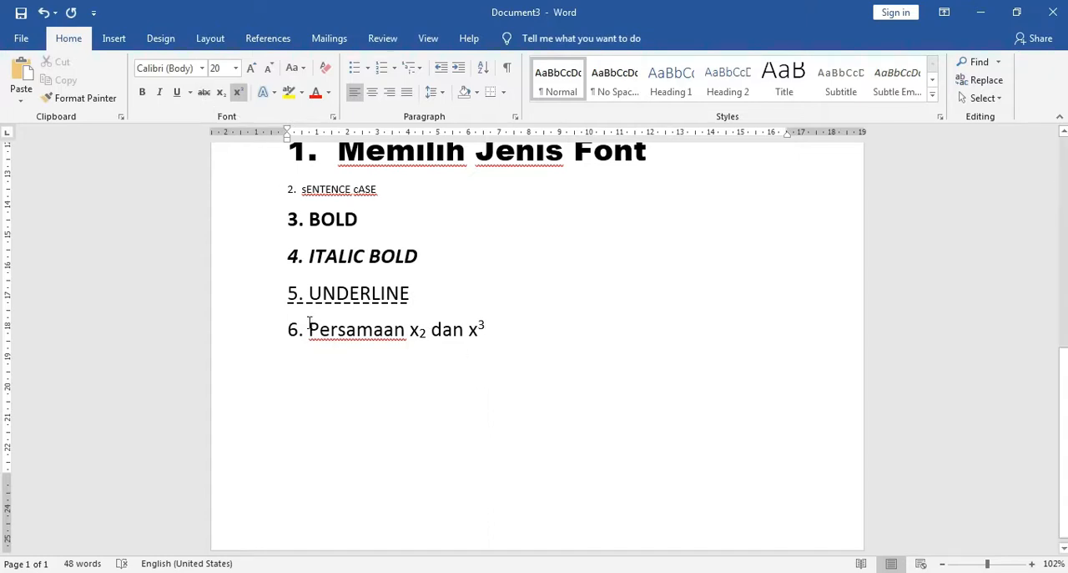
Apply strikethrough to the word "Persamaan" on the "6." line
drag(310, 329, 406, 330)
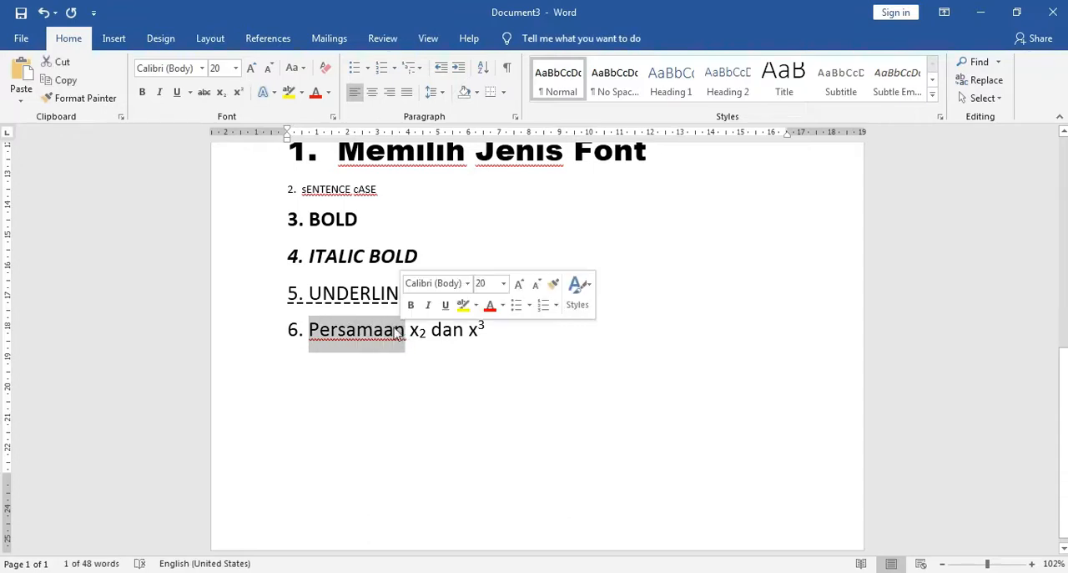
click(205, 94)
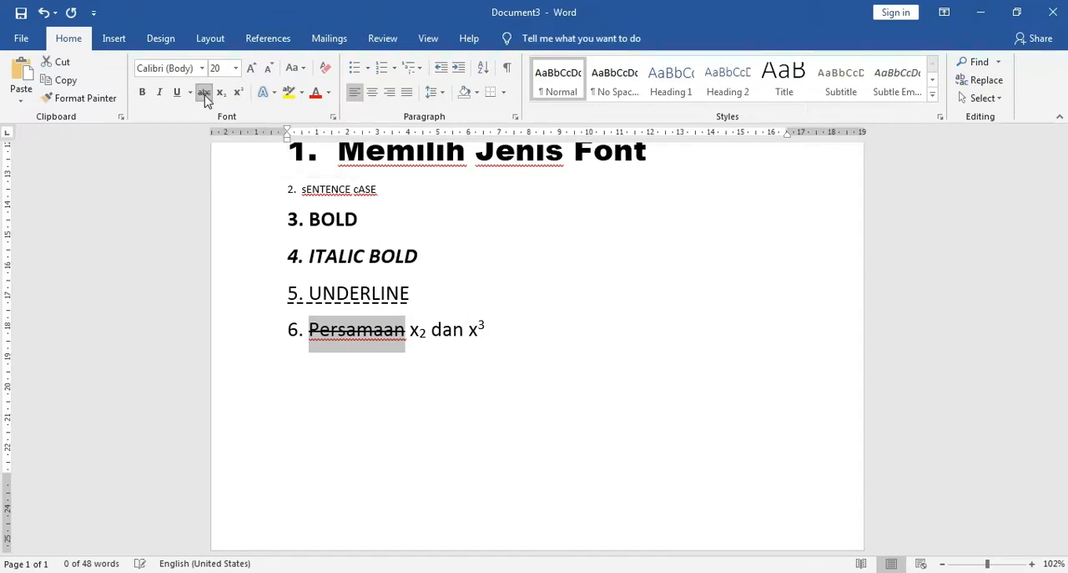
click(410, 332)
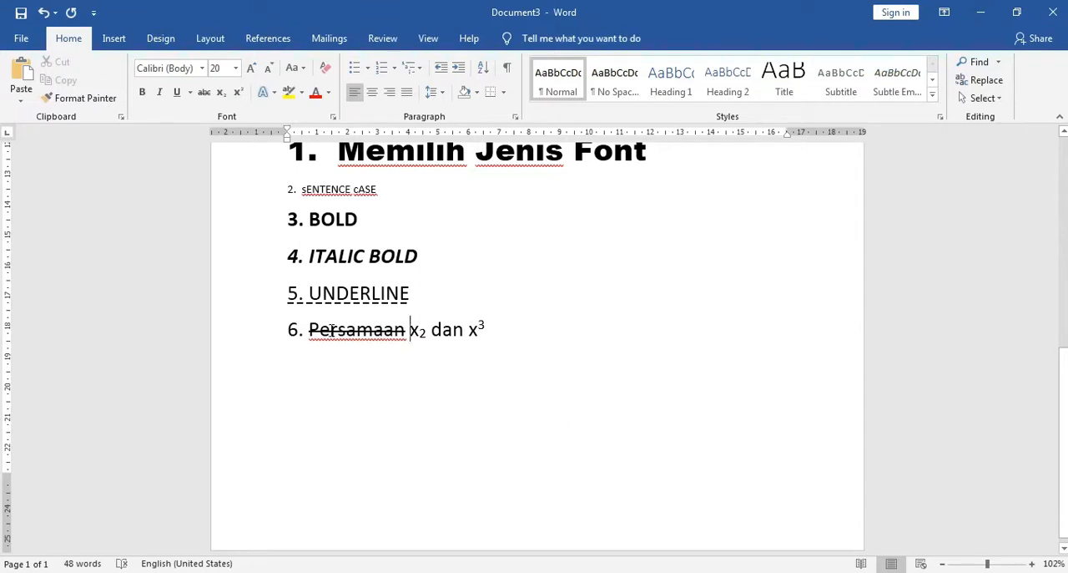
Add a new line below the "6." line and clear all its formatting
click(516, 333)
key(Return)
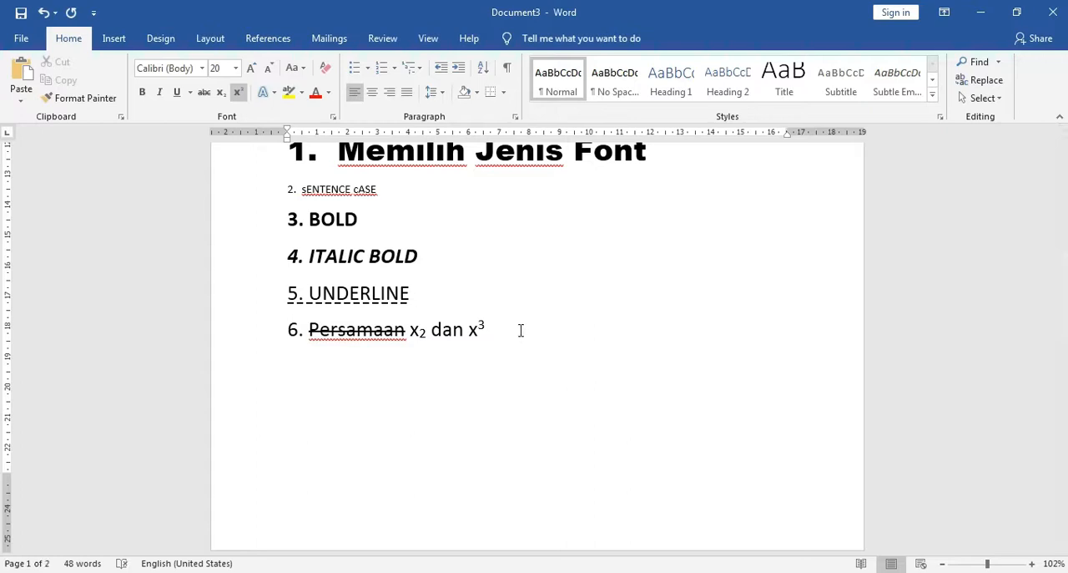
click(325, 67)
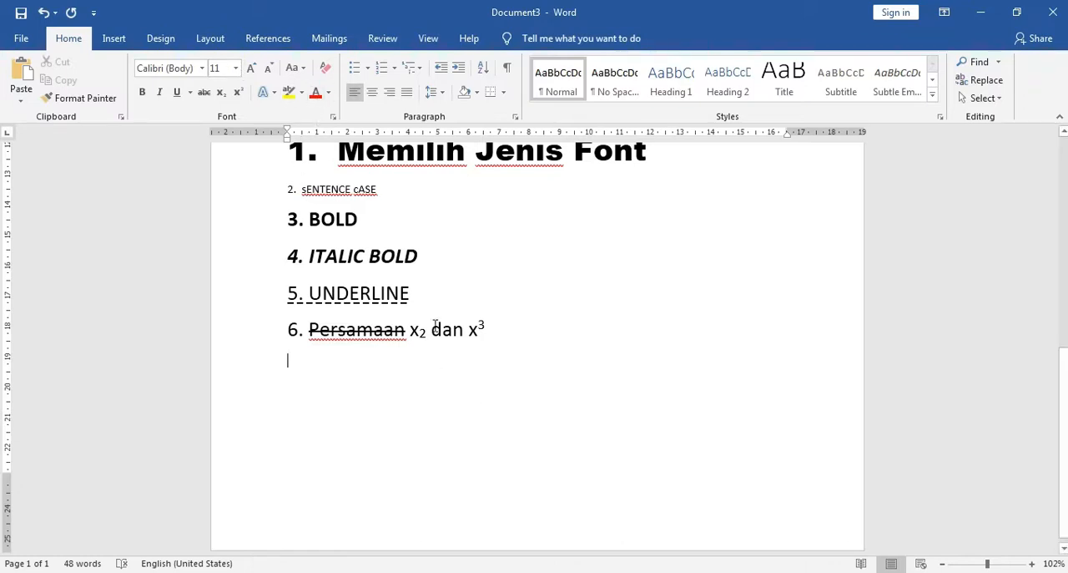
Enter "7. TEXT EFFECT" below the "6." line, leaving an empty line between them
scroll(507, 365, up, 1)
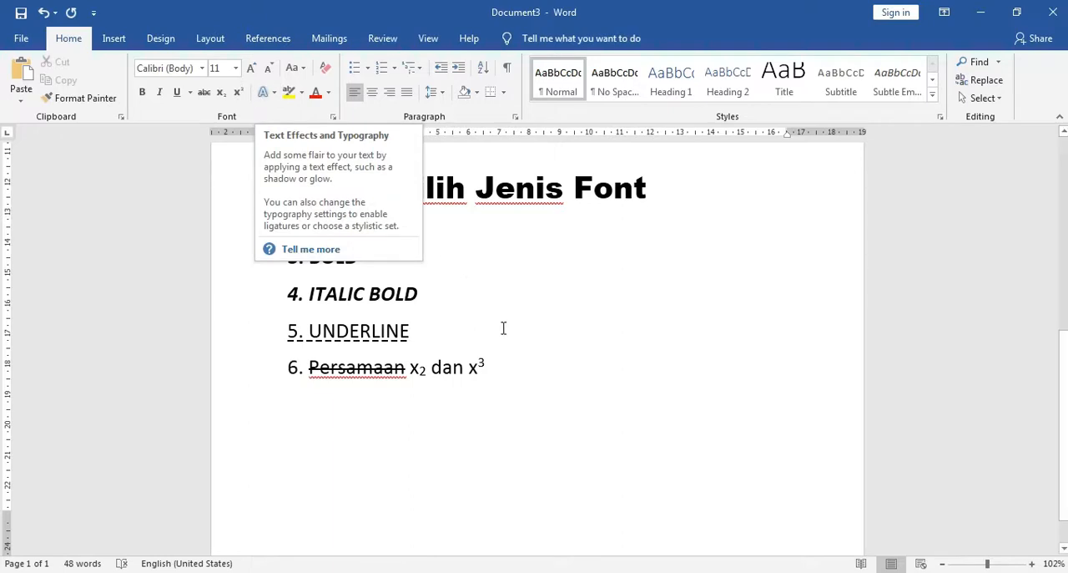
click(532, 379)
scroll(532, 379, up, 2)
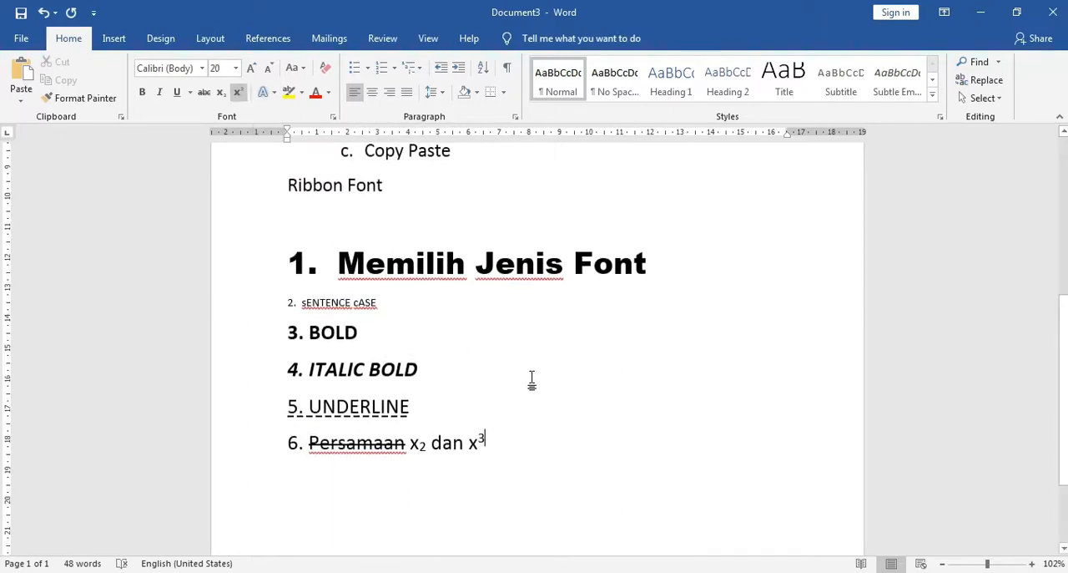
scroll(533, 378, down, 1)
scroll(468, 434, down, 1)
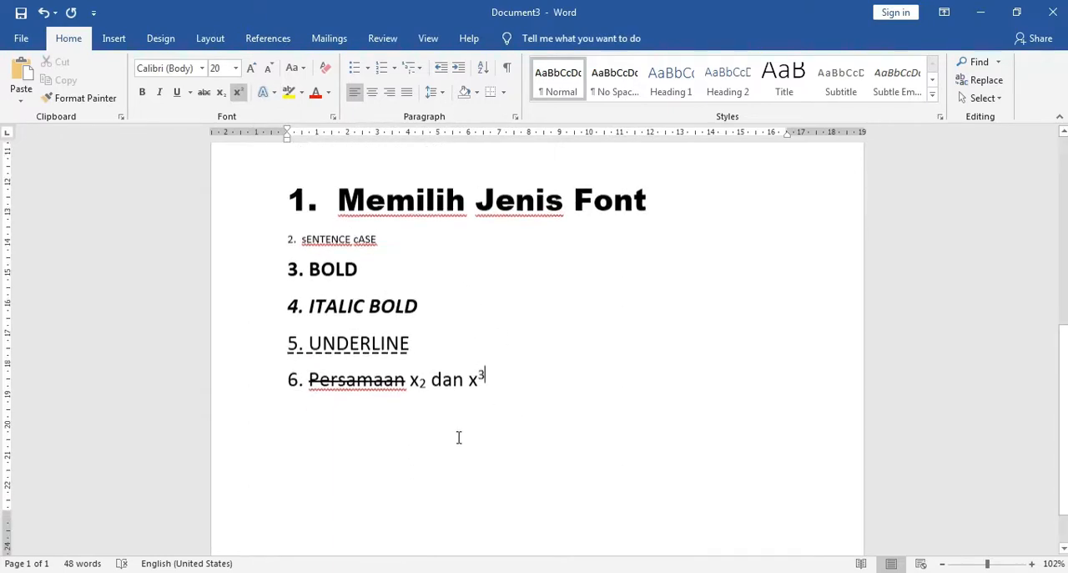
click(432, 417)
text(7)
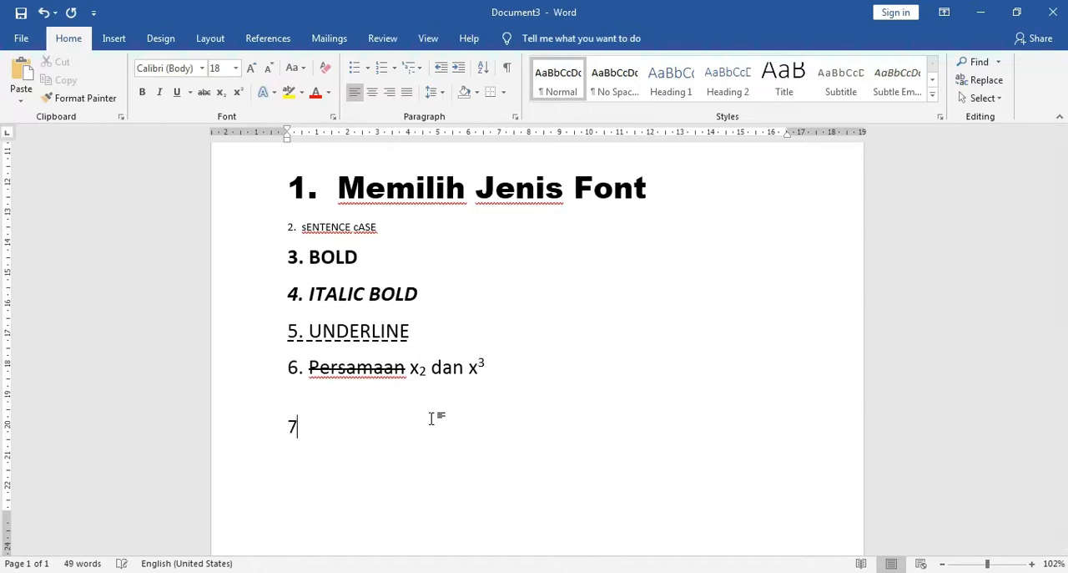
text(. TEXT EFFECT)
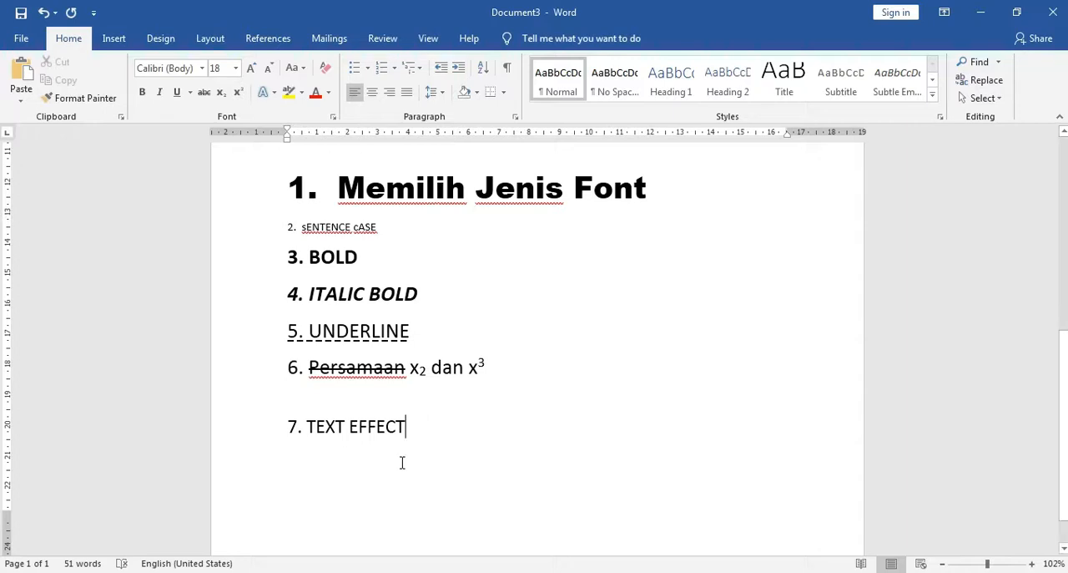
Apply the preset text effect with black fill and blue shadow to the "7. TEXT EFFECT" line
click(247, 437)
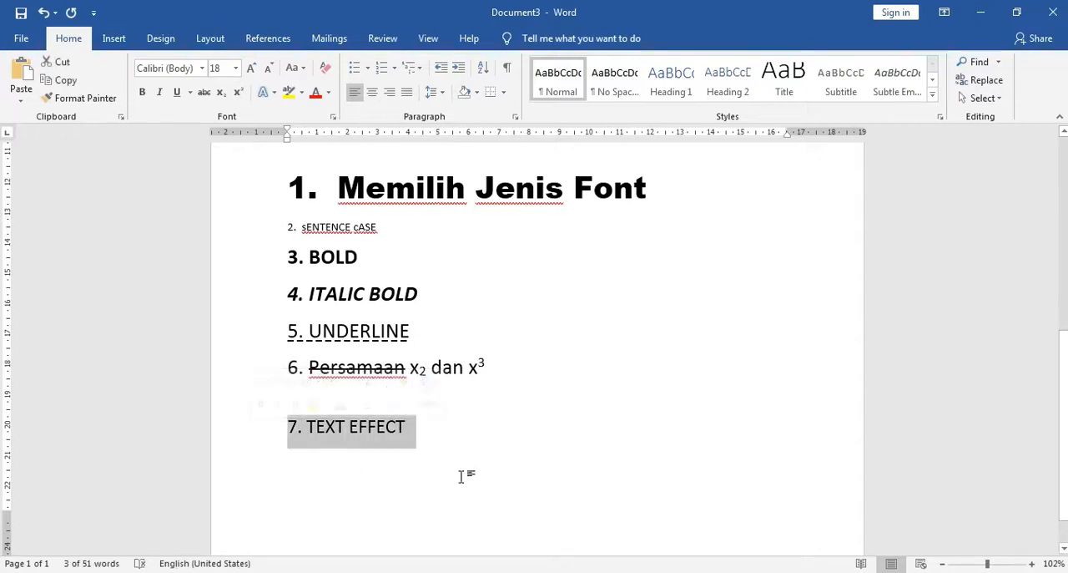
click(264, 97)
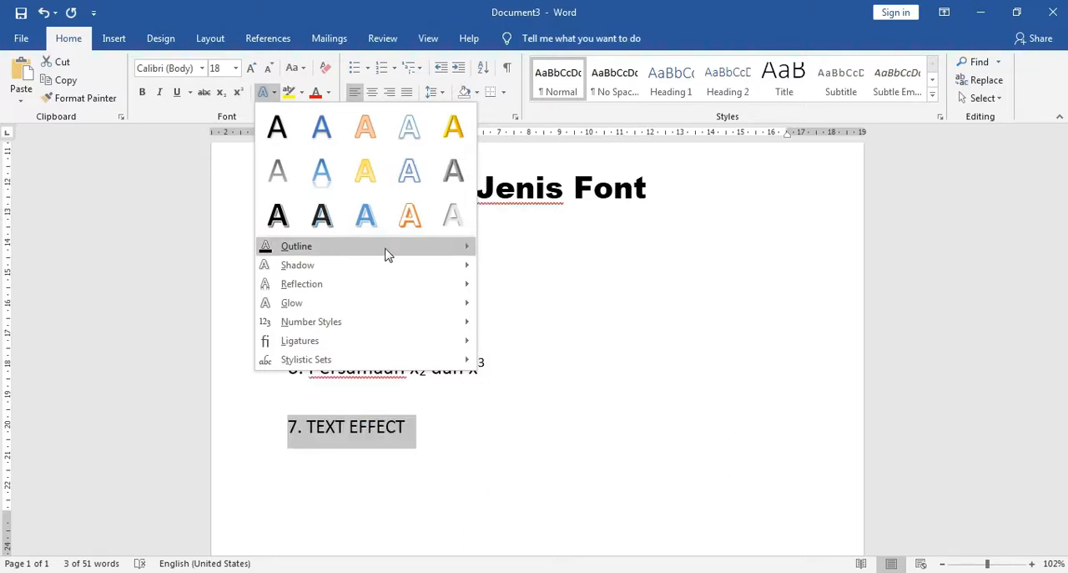
mouse_move(458, 246)
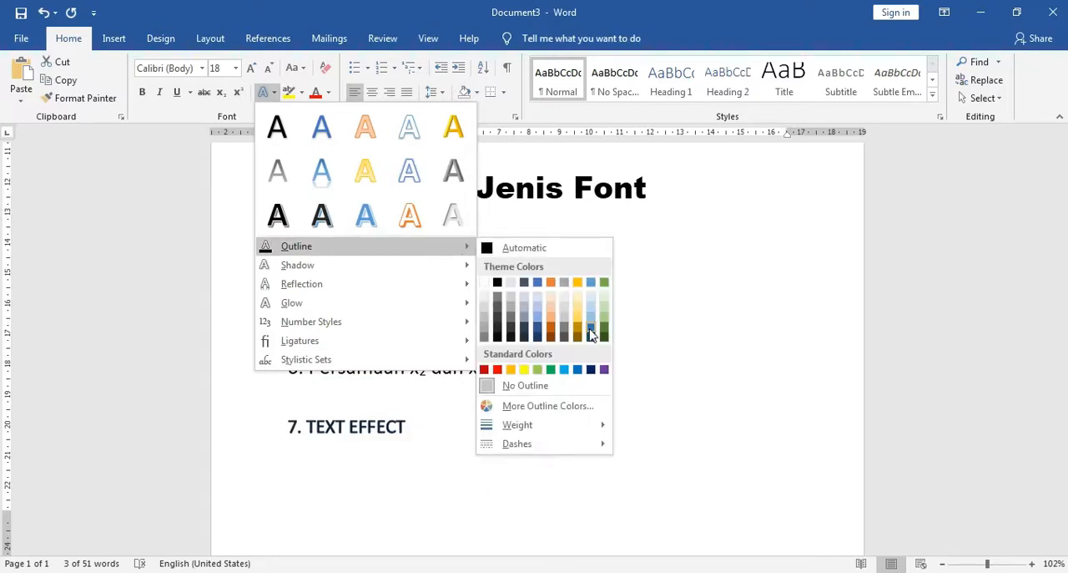
click(321, 216)
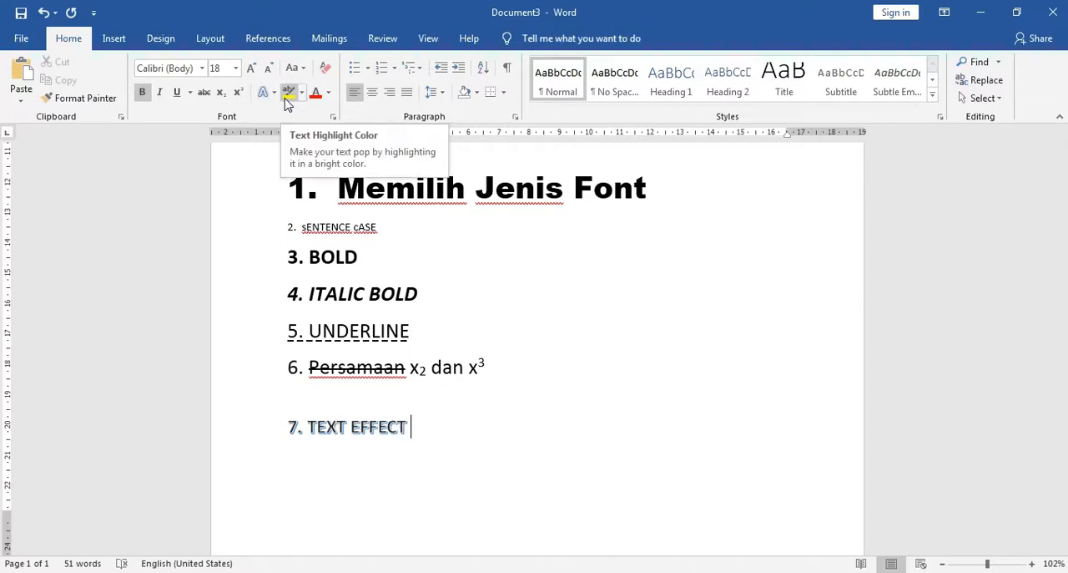
Add a new line below "7. TEXT EFFECT" and enter "8. TEXT HIGHLIGHT COLOR" on it
key(Return)
text(8.)
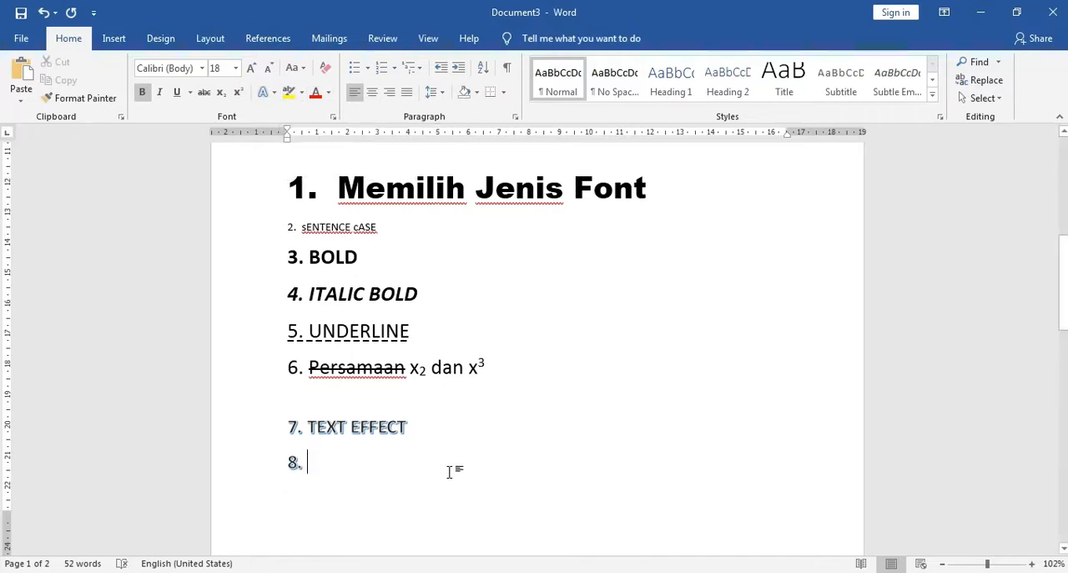
text(text)
key(BackSpace)
key(BackSpace)
key(BackSpace)
key(BackSpace)
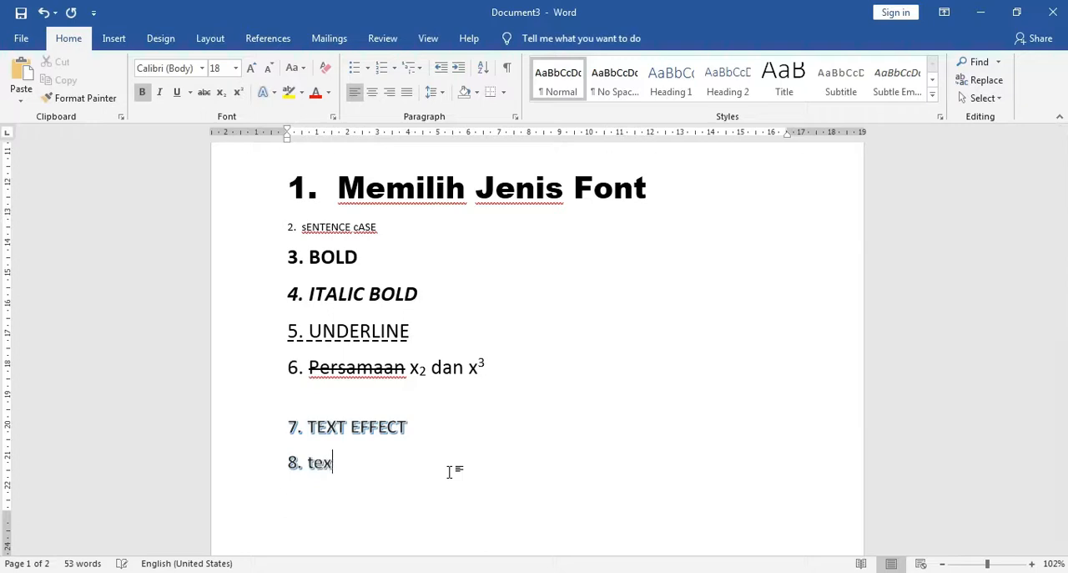
text(TEXT H)
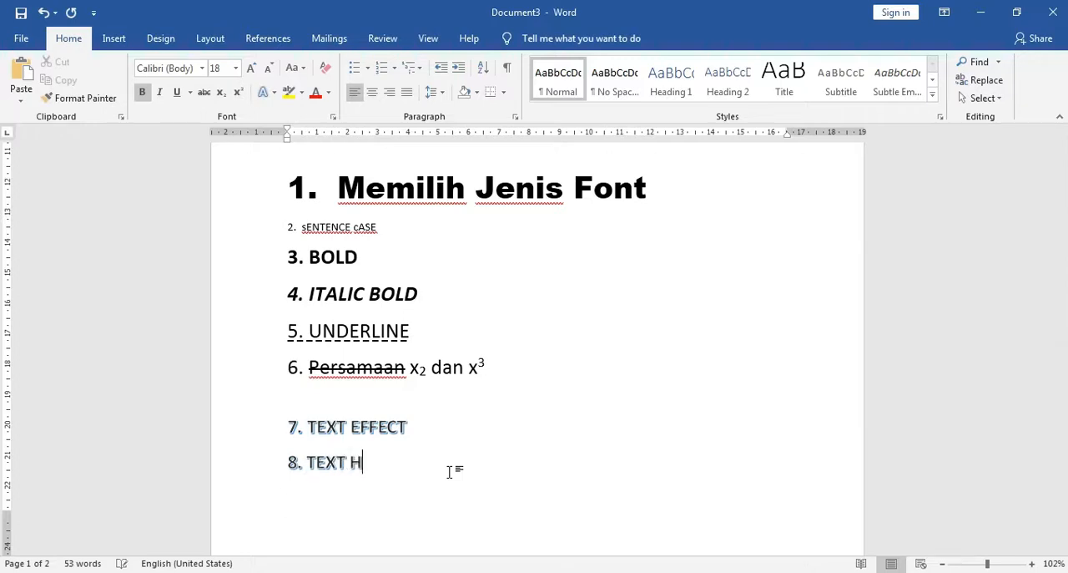
text(IGHLIGHT)
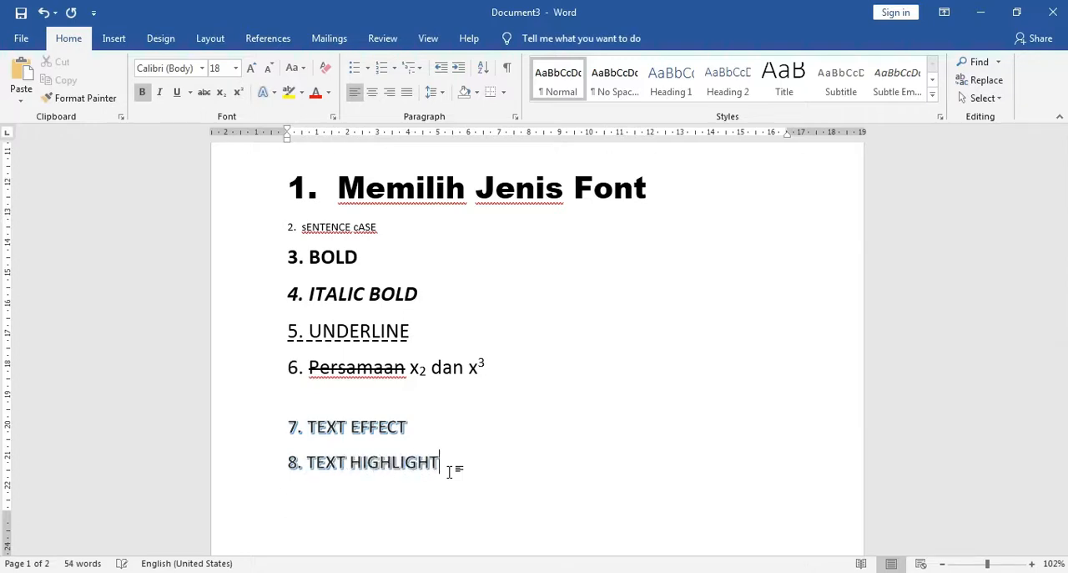
text( COLOR)
Clear all formatting from the "8. TEXT HIGHLIGHT COLOR" line and set its font size to 20
click(241, 472)
click(327, 70)
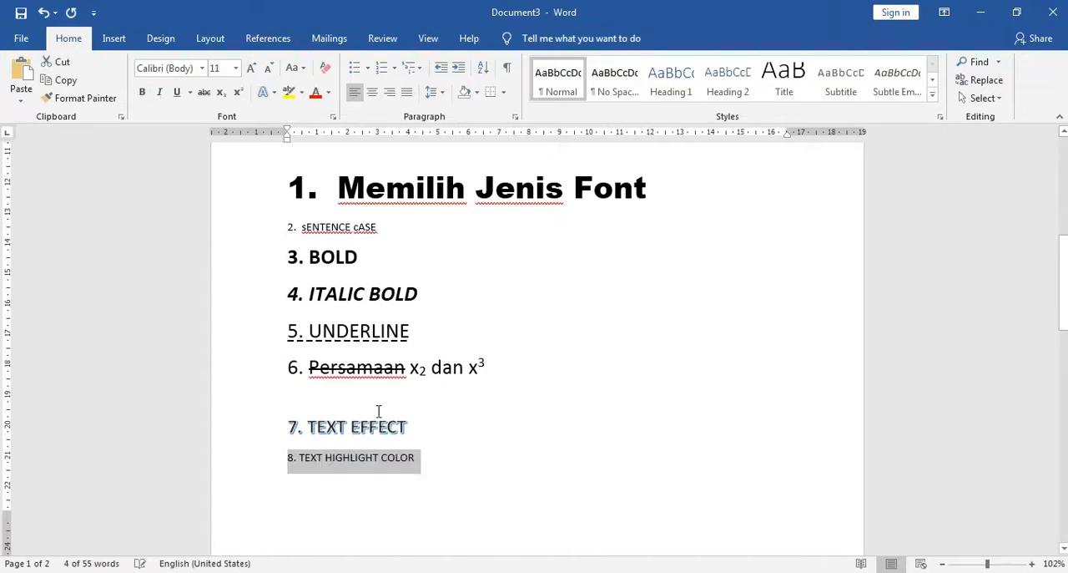
click(236, 68)
click(219, 205)
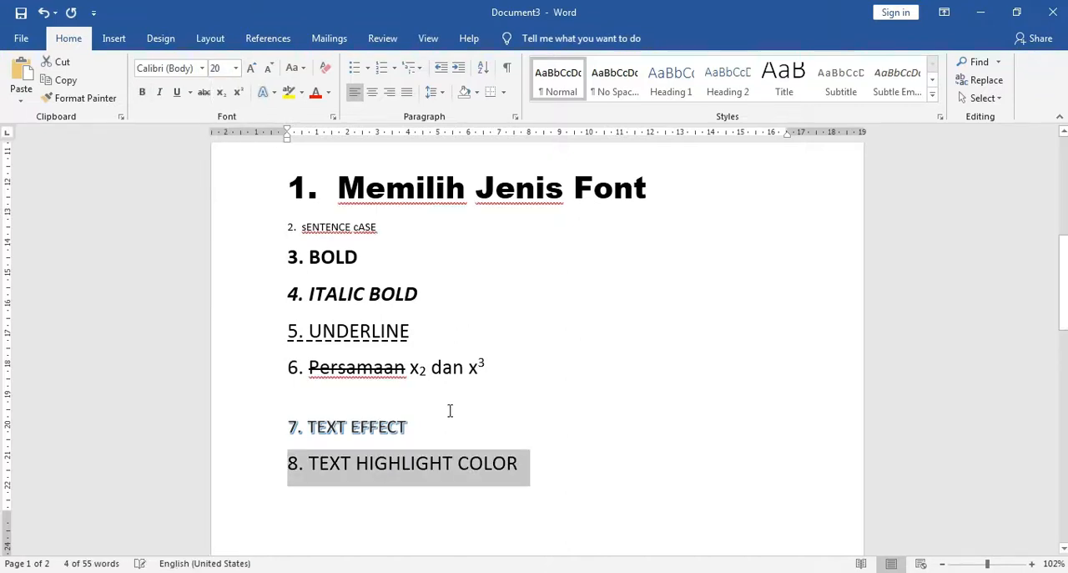
Highlight the "8. TEXT HIGHLIGHT COLOR" line in yellow
click(521, 468)
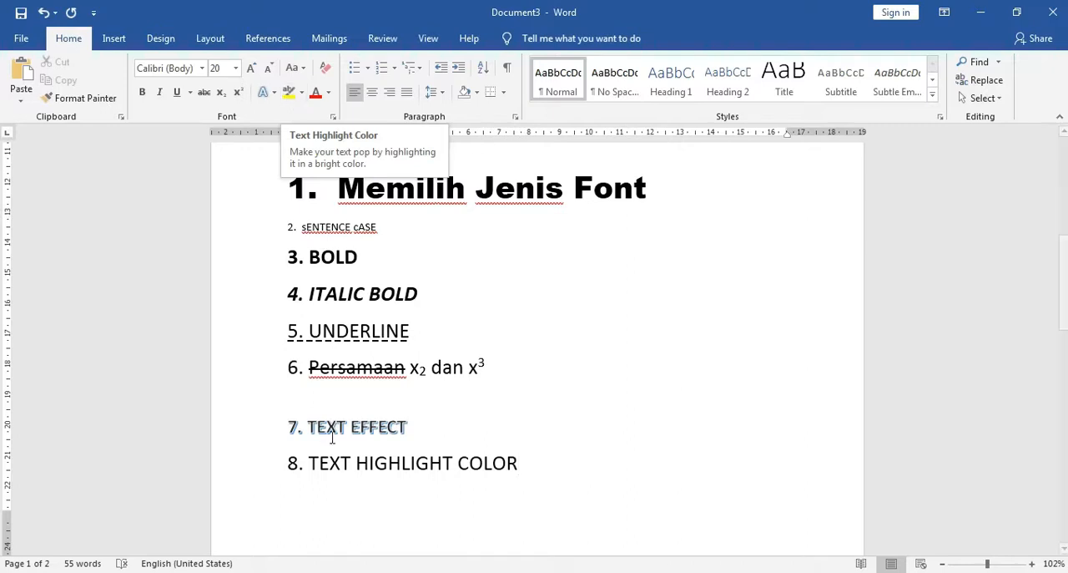
drag(289, 464, 508, 469)
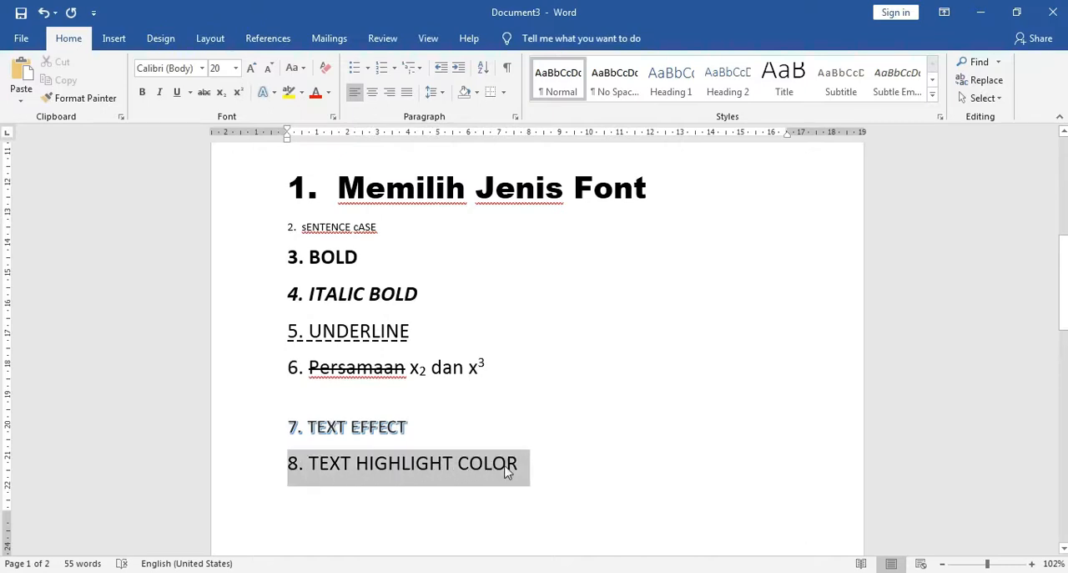
click(289, 92)
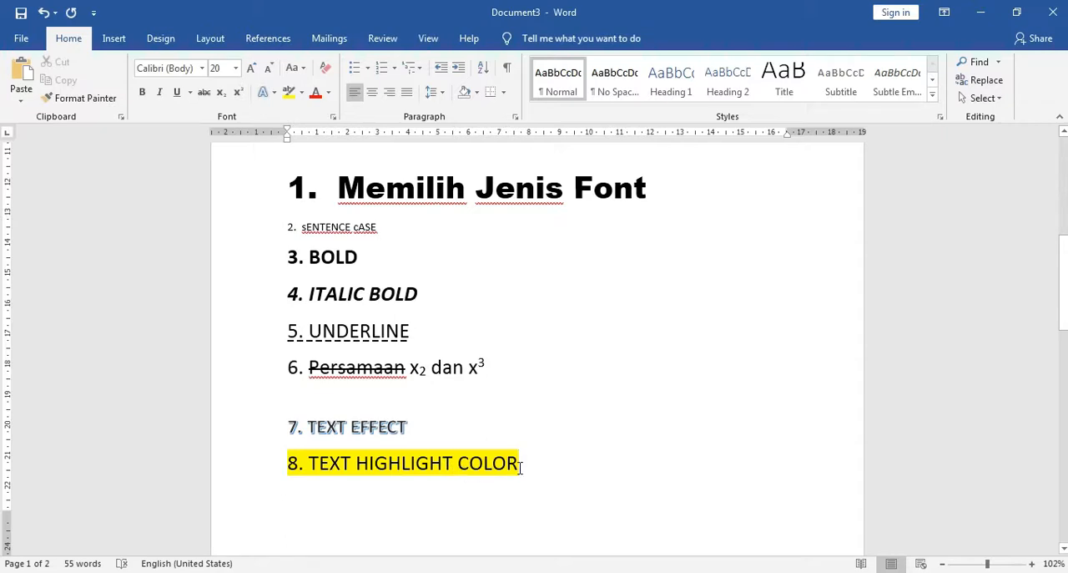
Change the highlight color of the whole "8. TEXT HIGHLIGHT COLOR" line to bright green
click(247, 471)
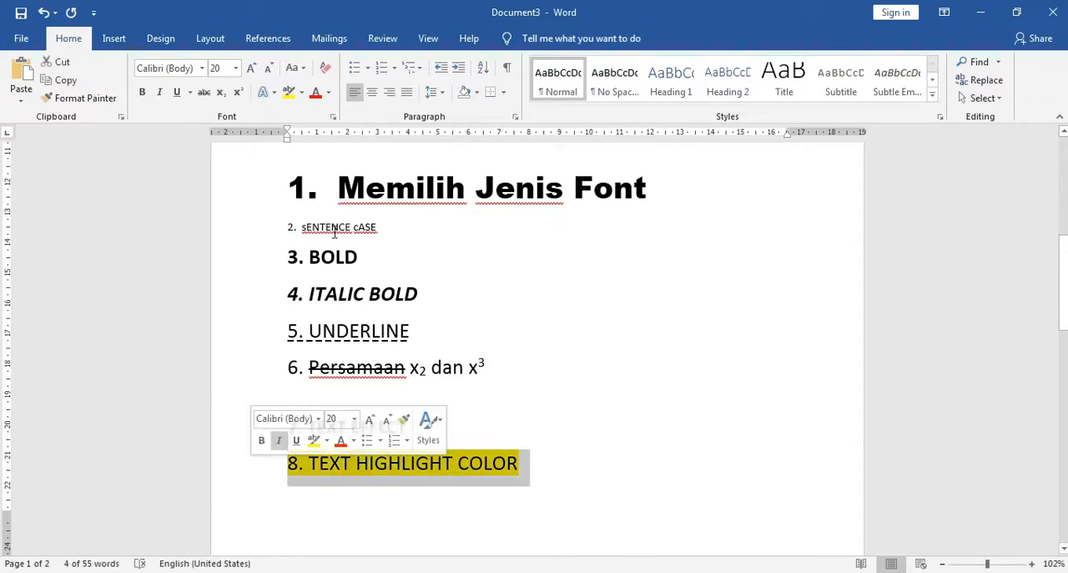
click(302, 93)
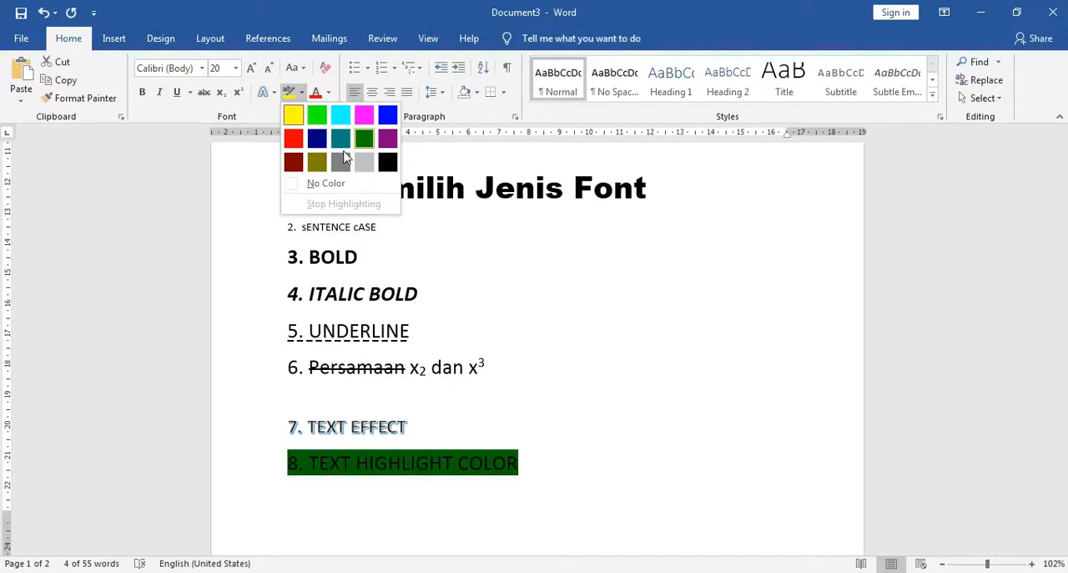
click(317, 115)
click(528, 472)
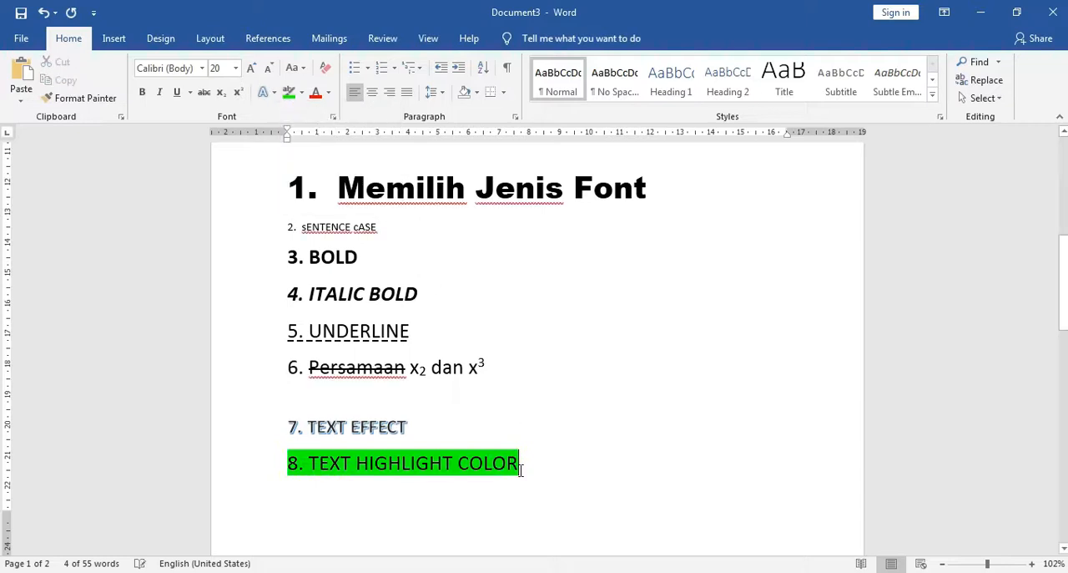
Add a new line after "8. TEXT HIGHLIGHT COLOR" and enter "9. FONT COLOR" on it
key(Return)
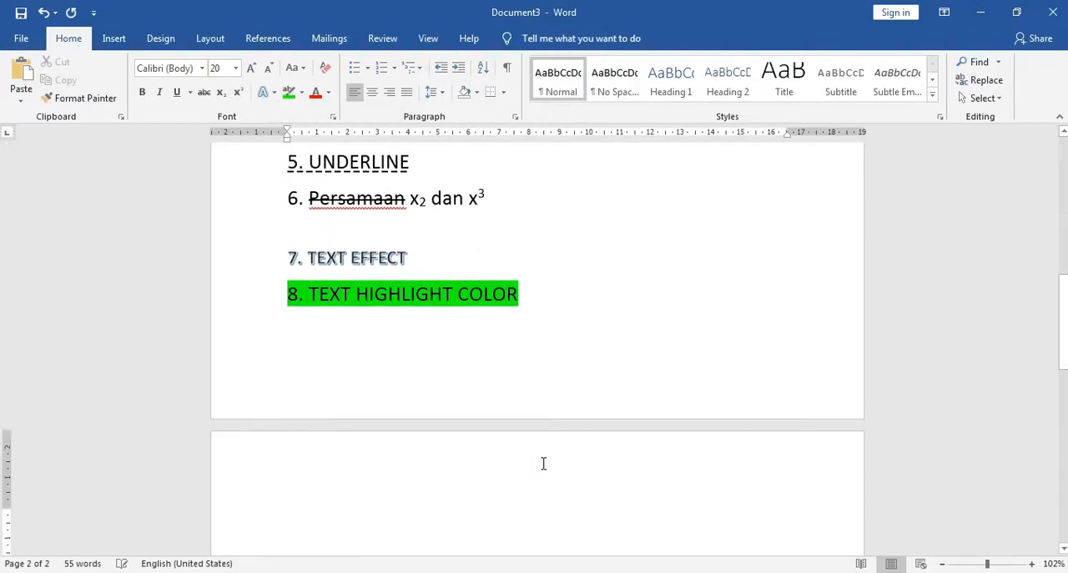
scroll(535, 442, up, 5)
scroll(535, 443, down, 7)
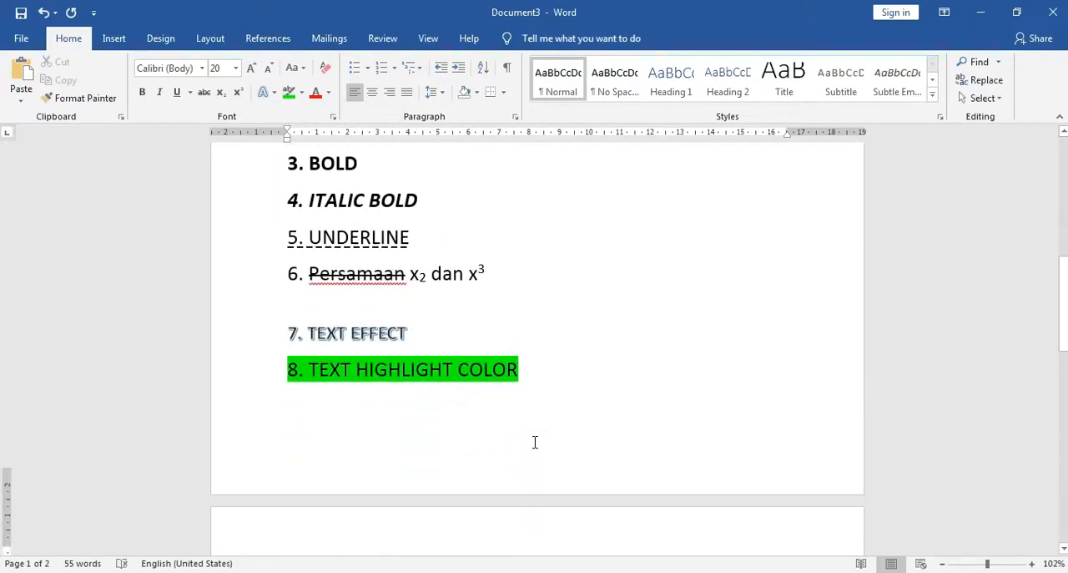
text(9.)
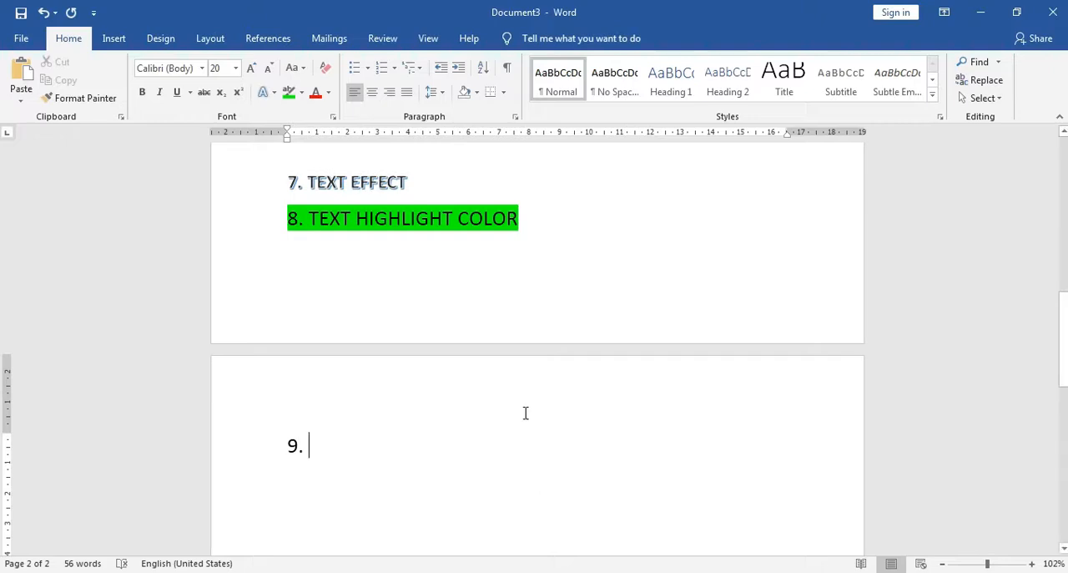
key(BackSpace)
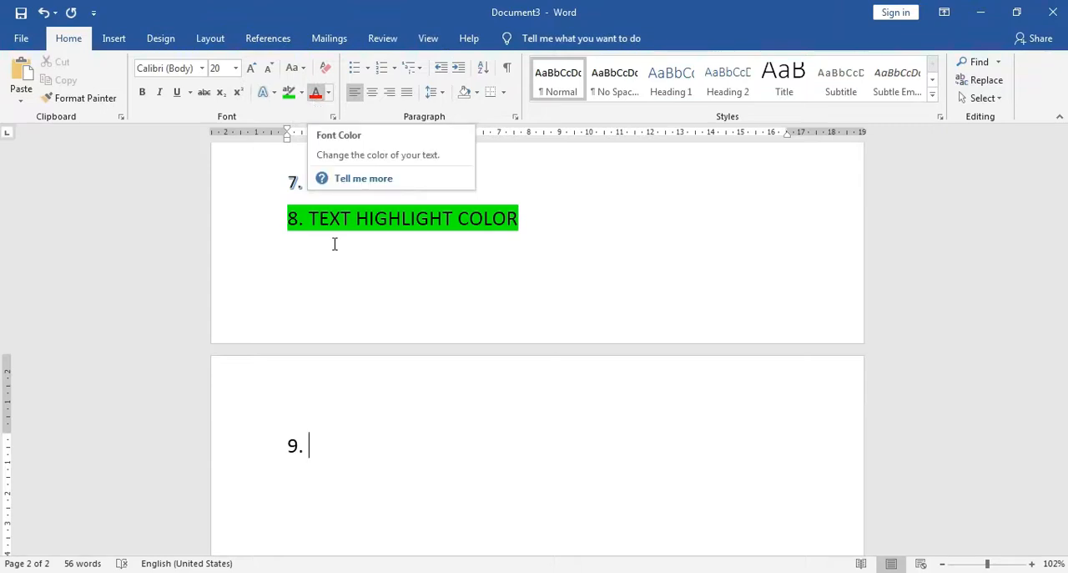
text(FON)
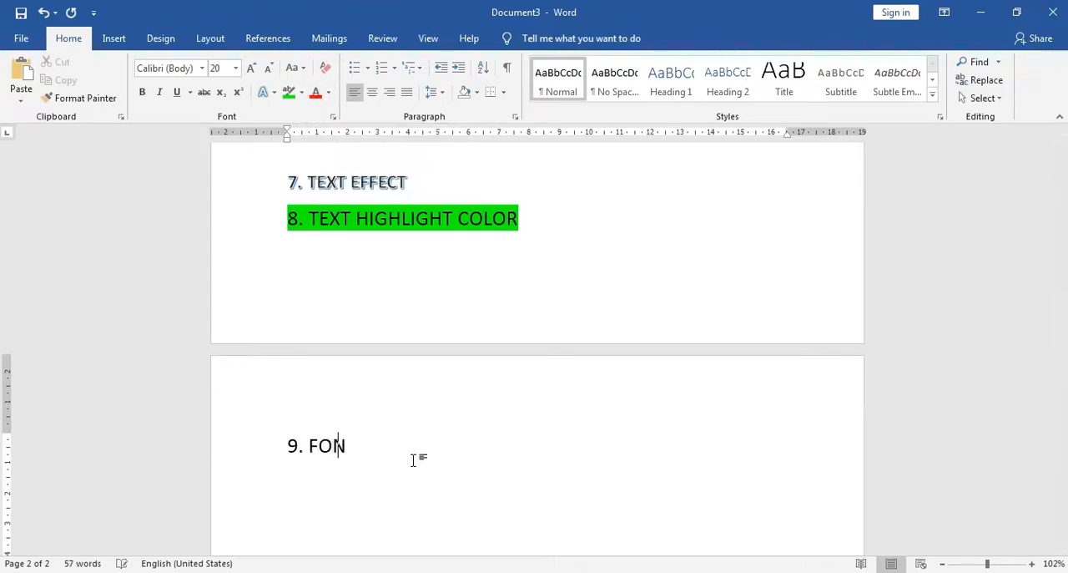
text(T COLOR)
scroll(430, 459, down, 1)
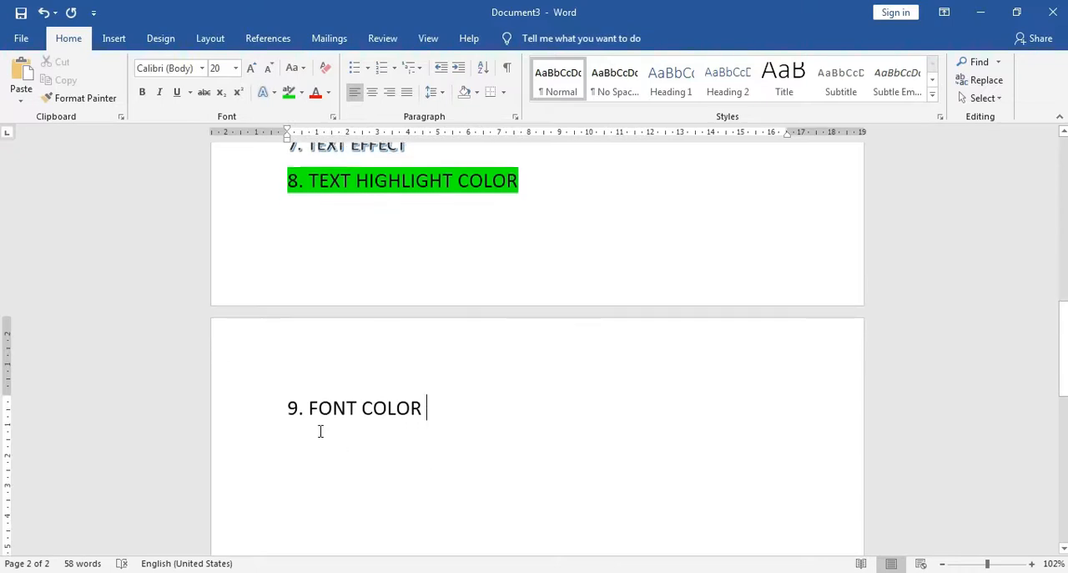
Color the text of the "9. FONT COLOR" line red, and change it to the standard green
click(288, 409)
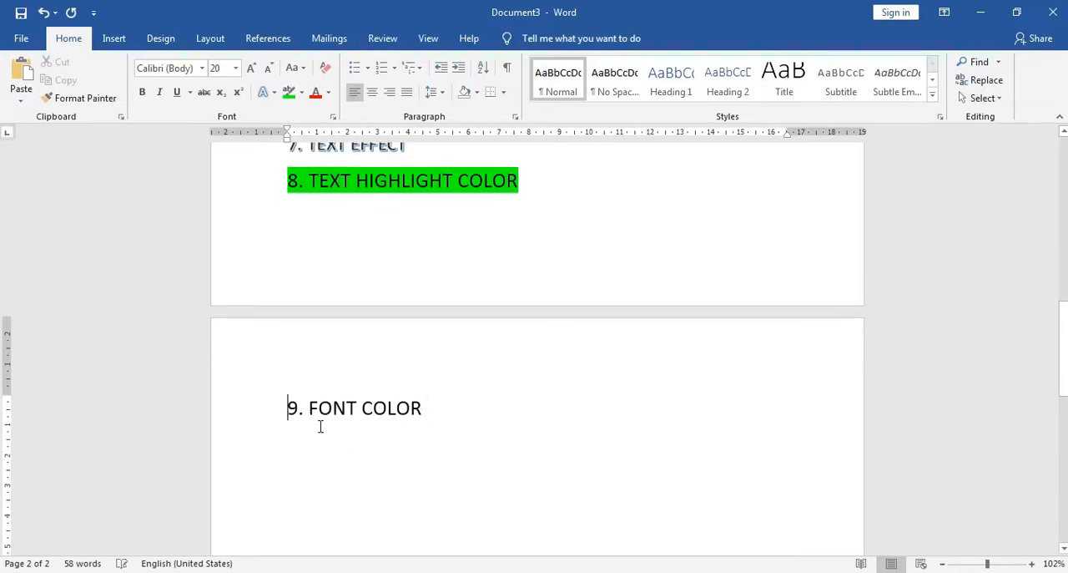
shift+click(424, 407)
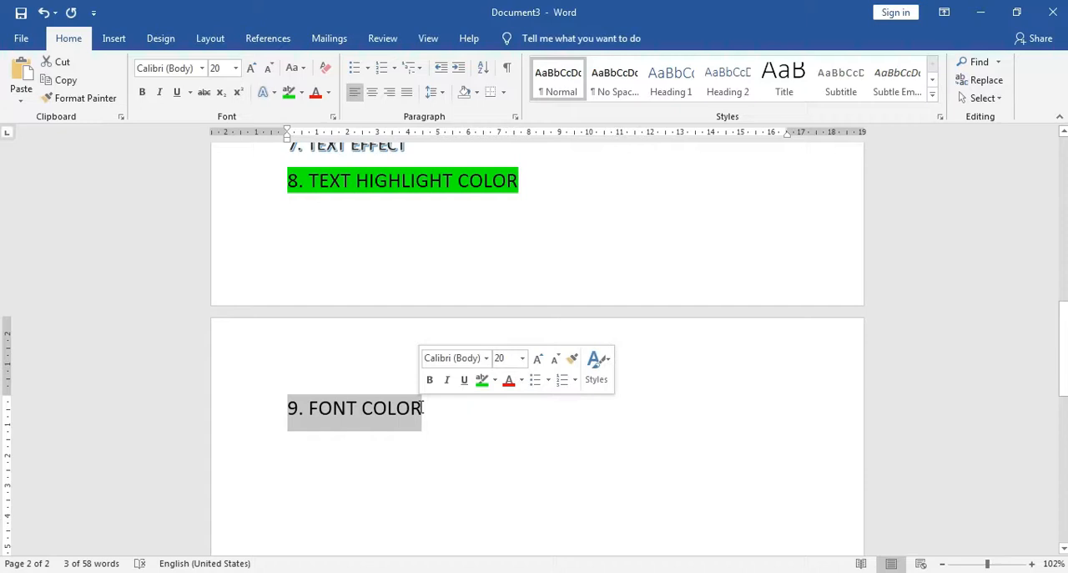
click(313, 97)
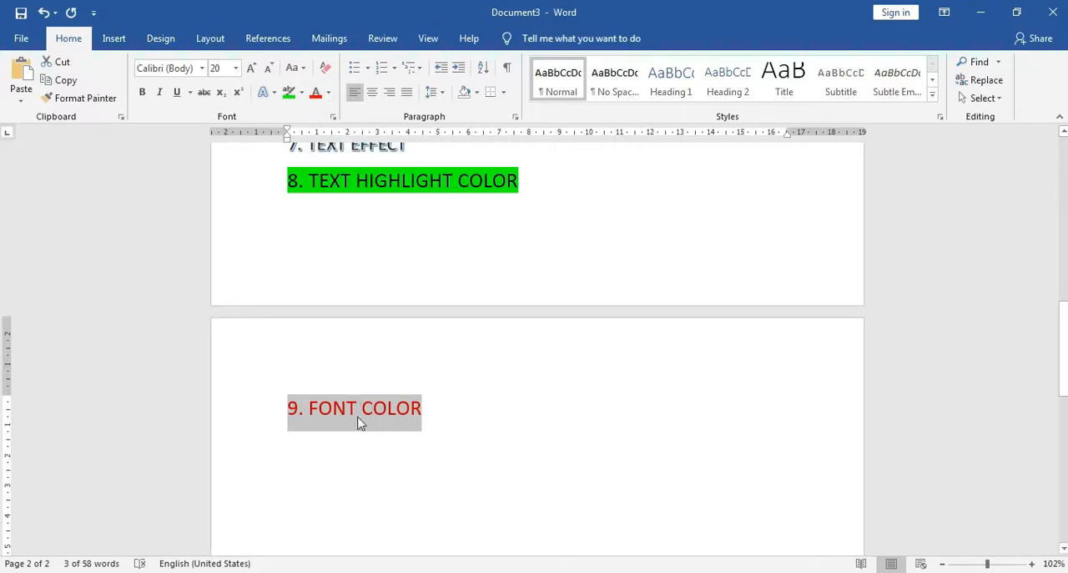
click(329, 97)
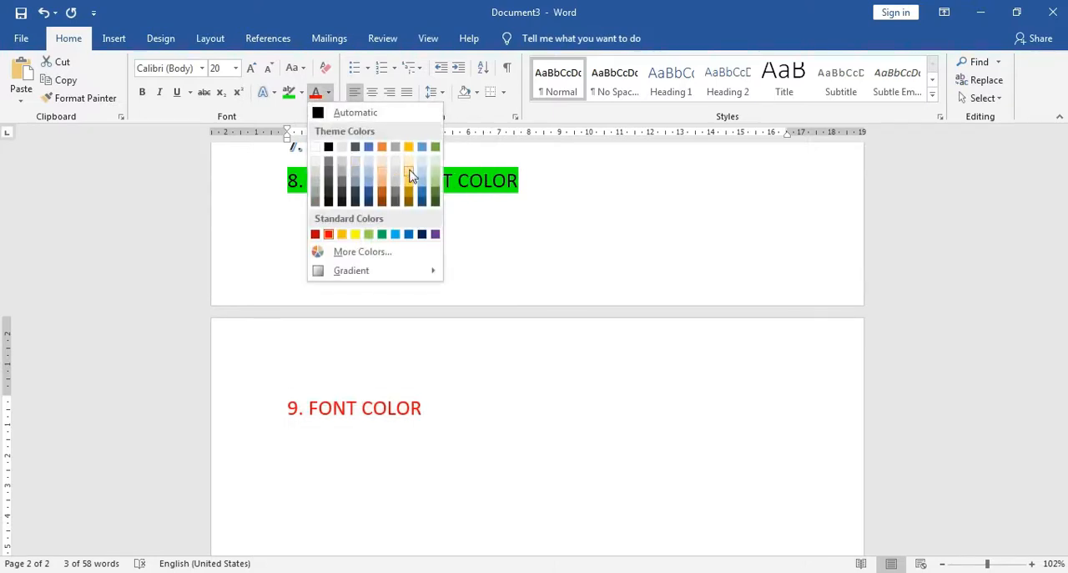
click(382, 234)
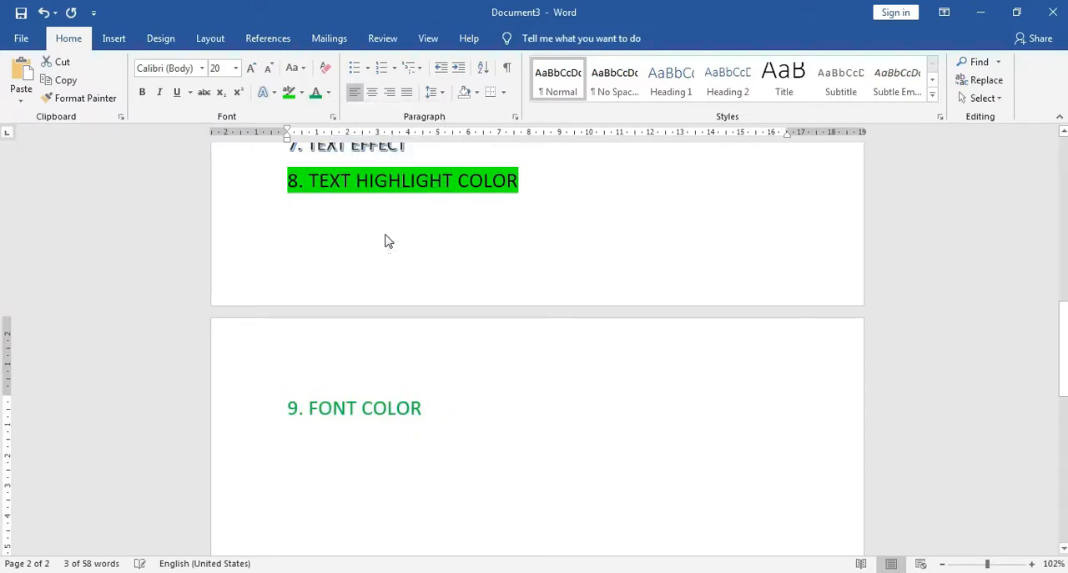
click(424, 409)
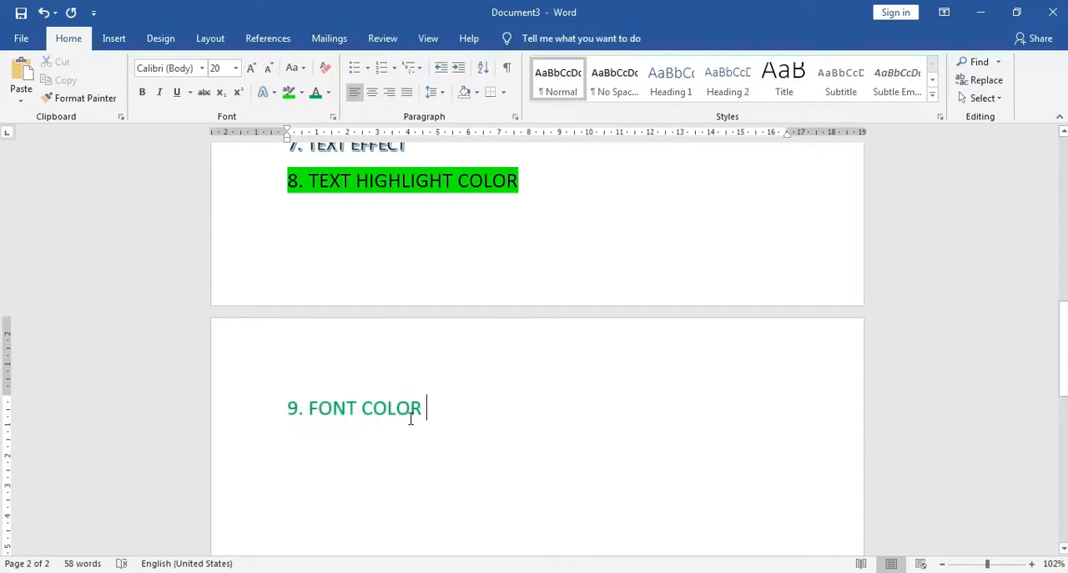
Switch to the Tugas 1.pptx presentation in PowerPoint and start its slide show
scroll(425, 467, up, 1)
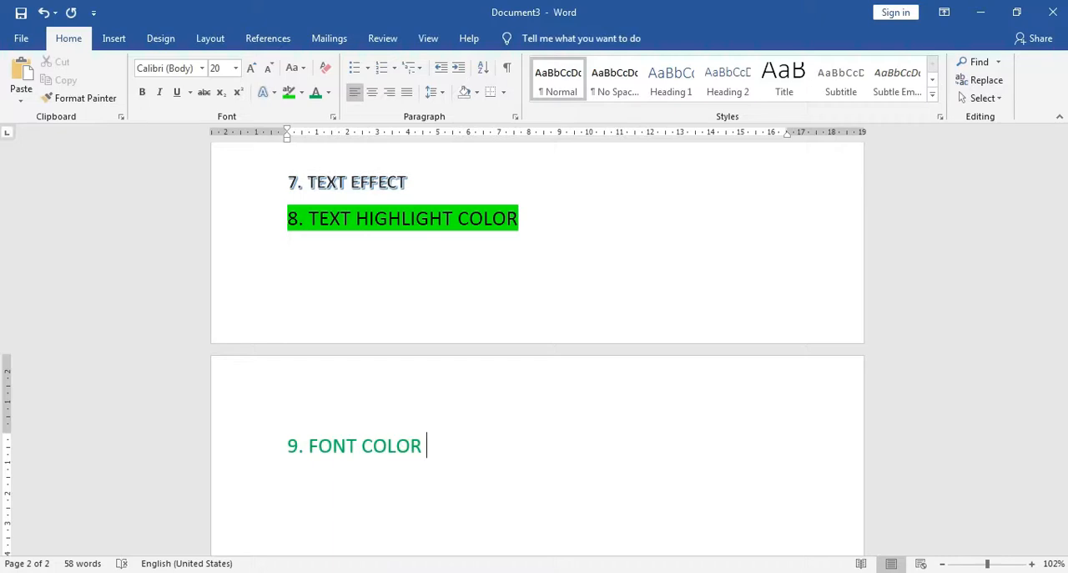
mouse_move(359, 572)
click(419, 555)
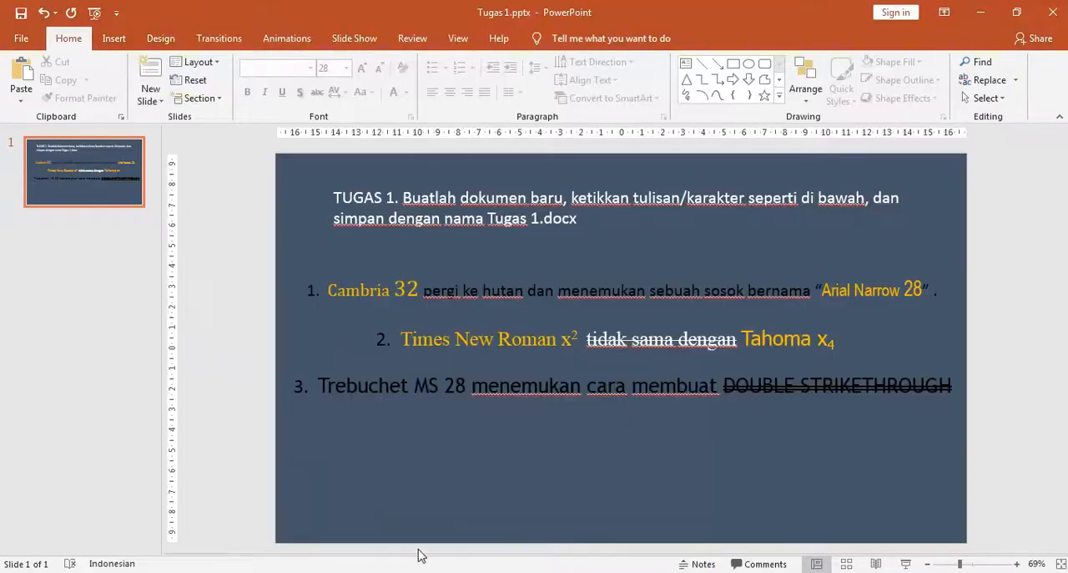
click(906, 568)
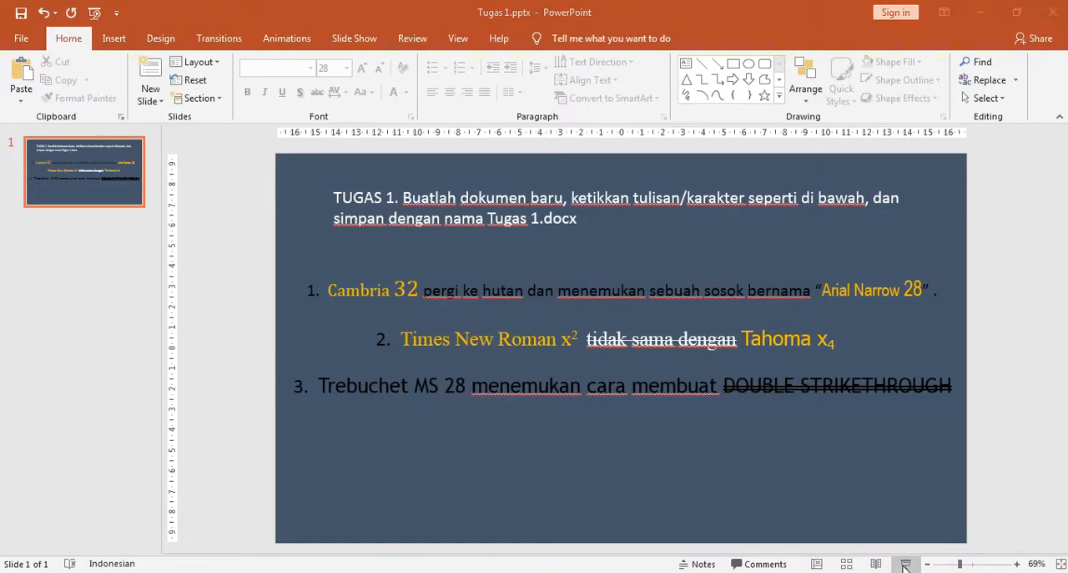